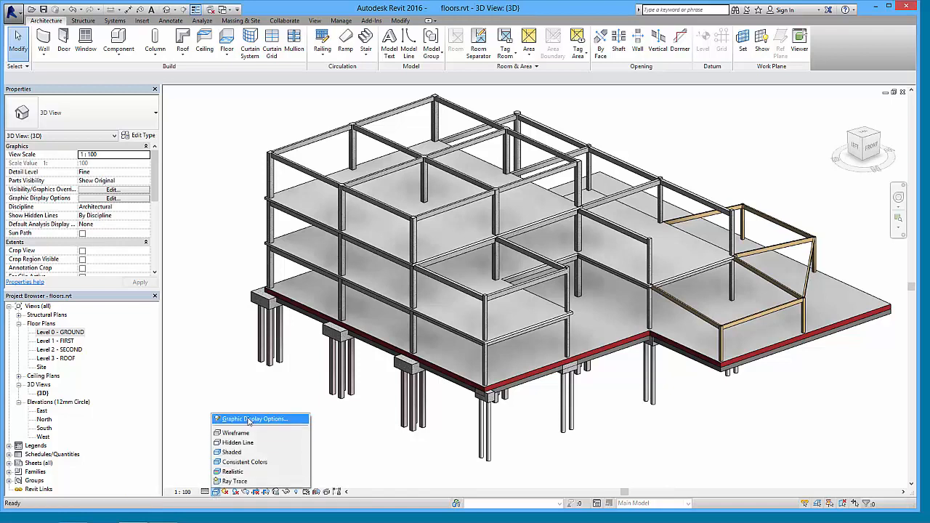
Step: Turn off ambient shadows in the 3D view's graphic display options
{"action": "left_click", "coordinate": [250, 420]}
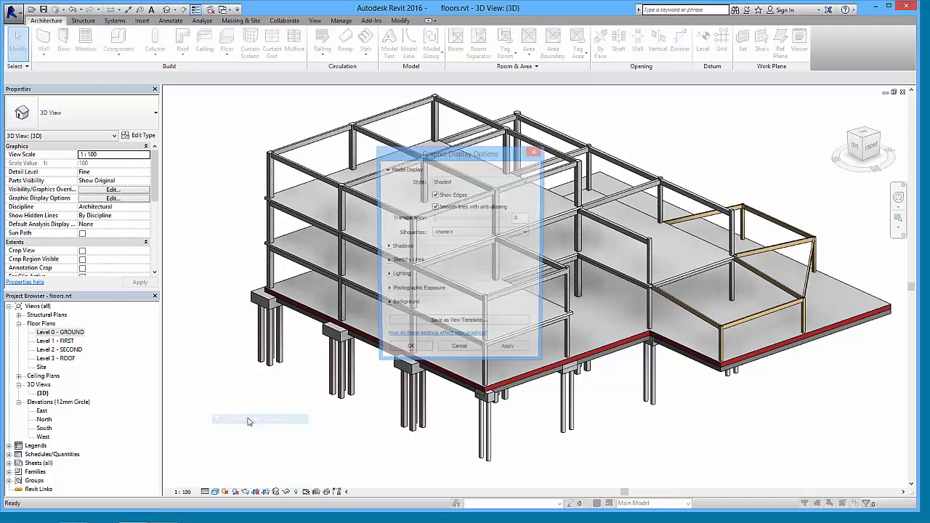
{"action": "left_click", "coordinate": [386, 247]}
{"action": "left_click", "coordinate": [435, 265]}
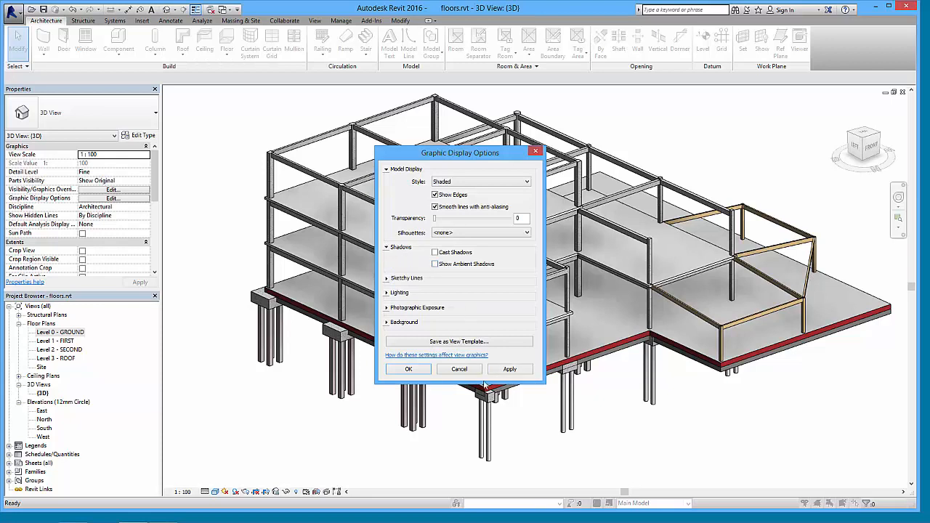
{"action": "left_click", "coordinate": [409, 369]}
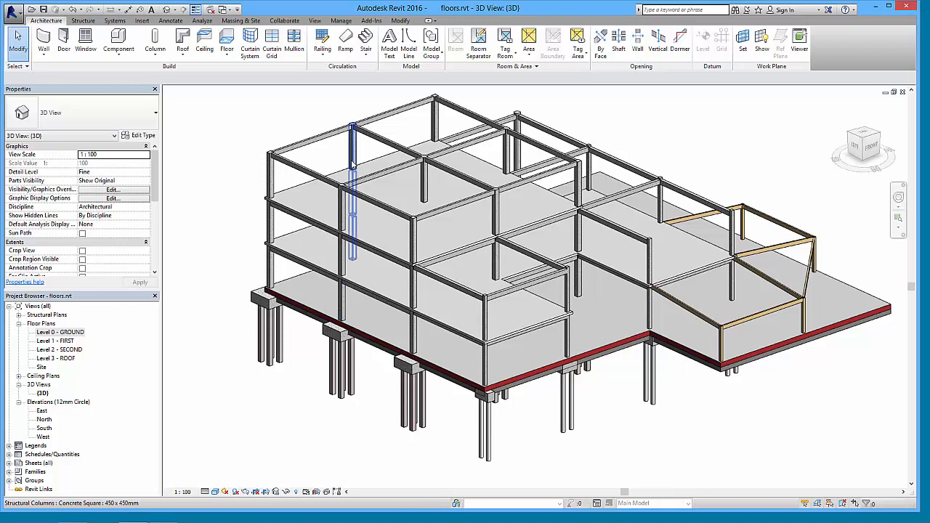
Step: Look at the model from the top and check the compass setting in the ViewCube options
{"action": "left_click", "coordinate": [864, 136]}
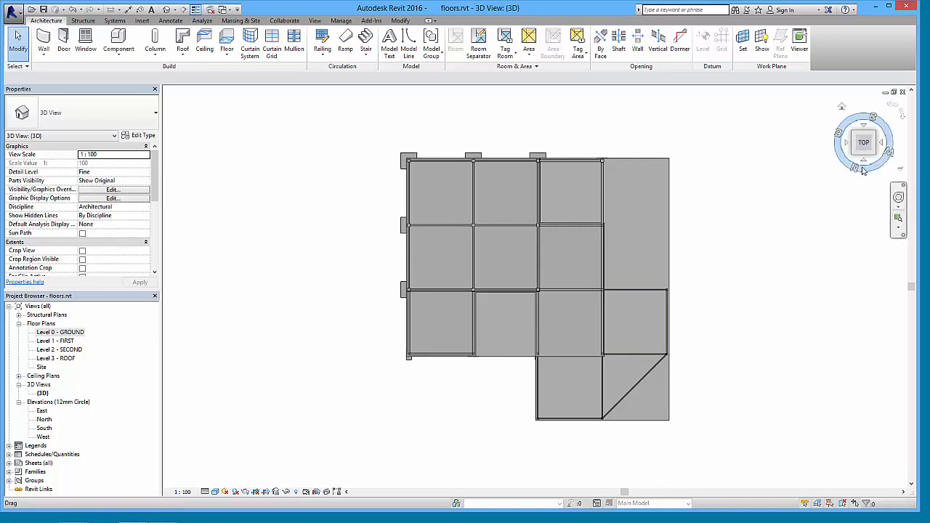
{"action": "left_click", "coordinate": [901, 172]}
{"action": "left_click", "coordinate": [820, 322]}
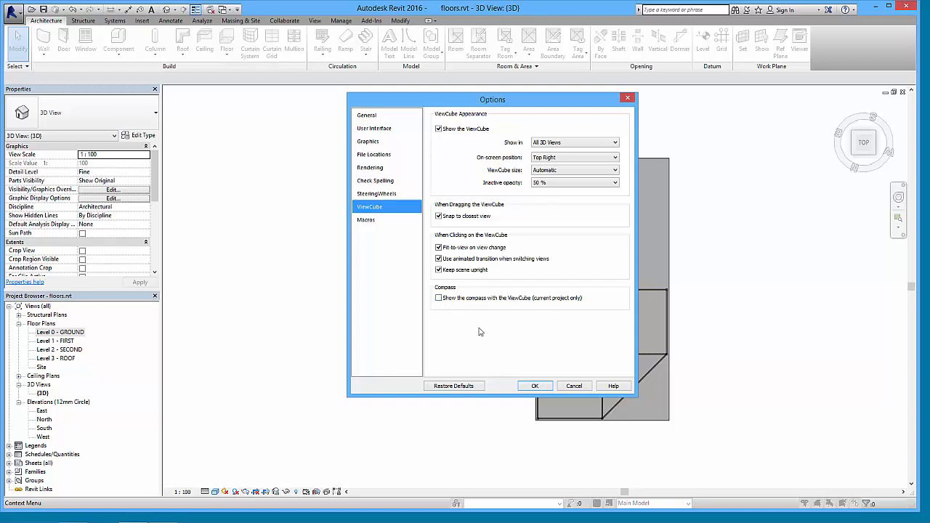
{"action": "left_click", "coordinate": [439, 299]}
{"action": "left_click", "coordinate": [574, 386]}
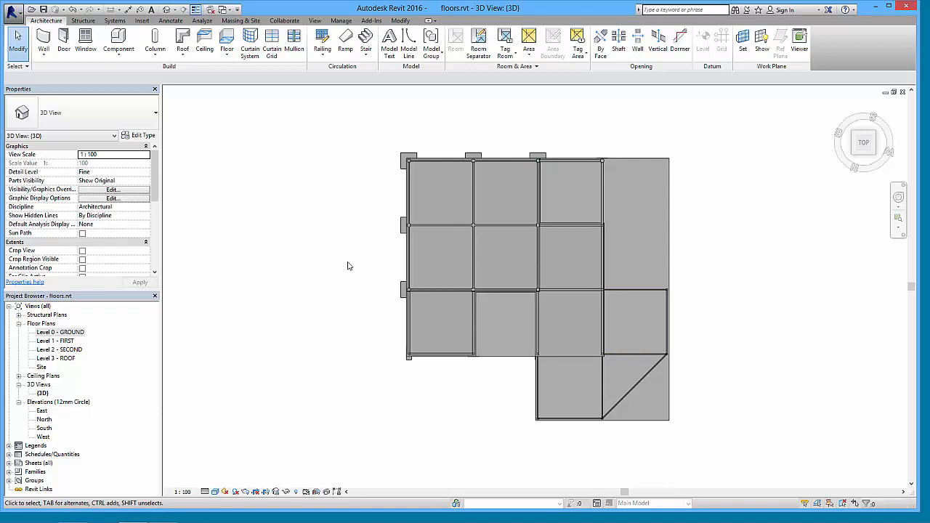
Step: Return the 3D view to its home orientation and orbit to look at the building from its front-left corner
{"action": "left_click", "coordinate": [842, 109]}
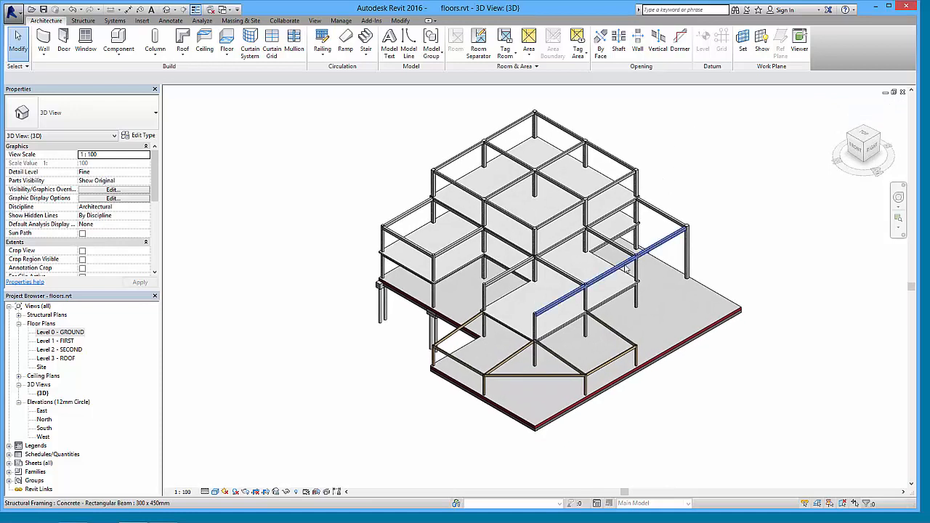
{"action": "middle_click_drag", "start_coordinate": [490, 327], "coordinate": [567, 341], "text": "shift"}
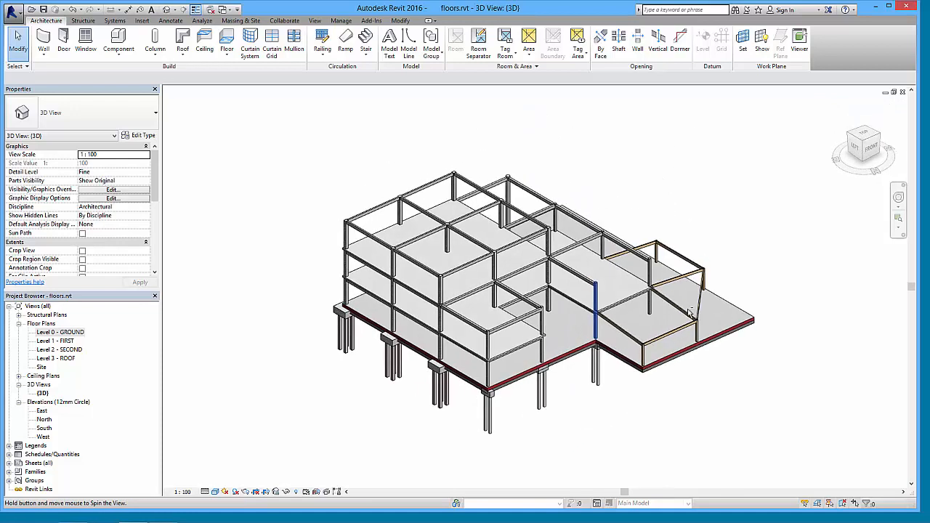
{"action": "middle_click_drag", "start_coordinate": [479, 344], "coordinate": [465, 305]}
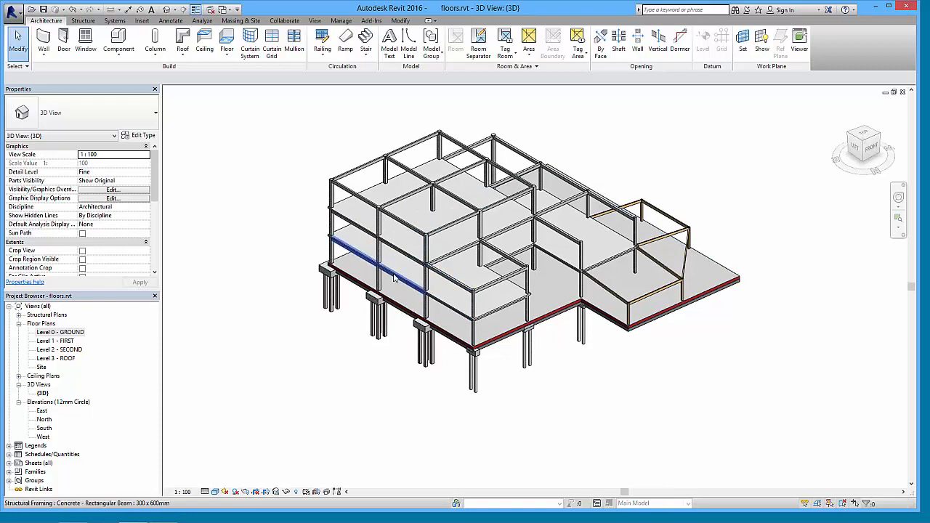
Step: Open the Level 0 - GROUND floor plan and review its view range settings
{"action": "double_click", "coordinate": [70, 335]}
{"action": "middle_click_drag", "start_coordinate": [370, 280], "coordinate": [420, 301]}
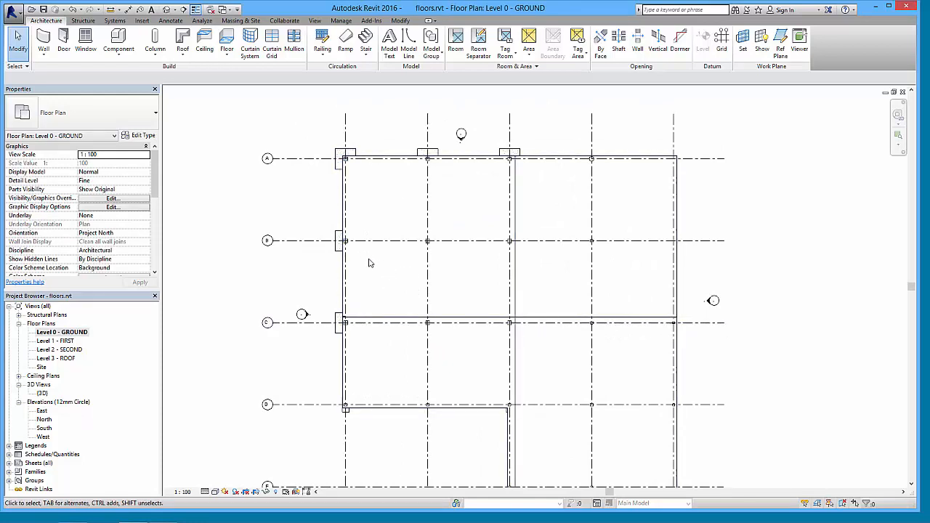
{"action": "left_click_drag", "start_coordinate": [155, 183], "coordinate": [155, 242]}
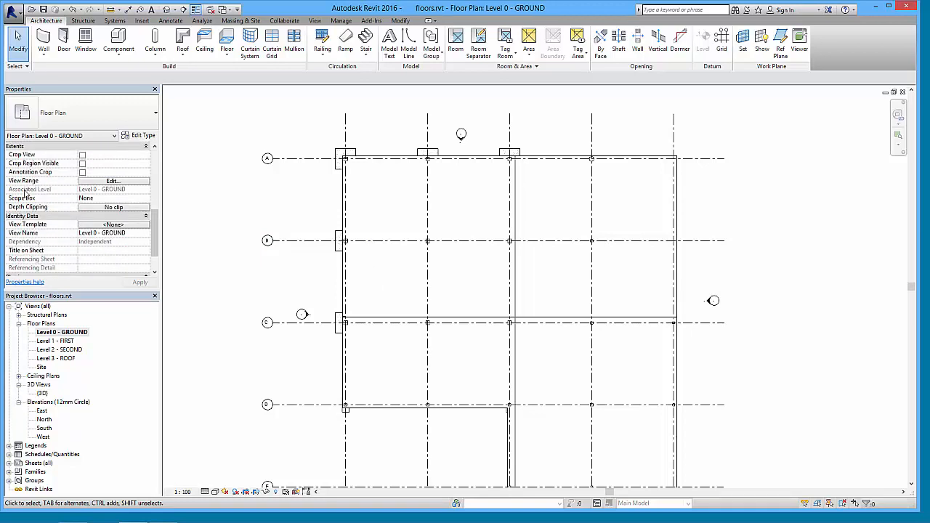
{"action": "left_click", "coordinate": [116, 181]}
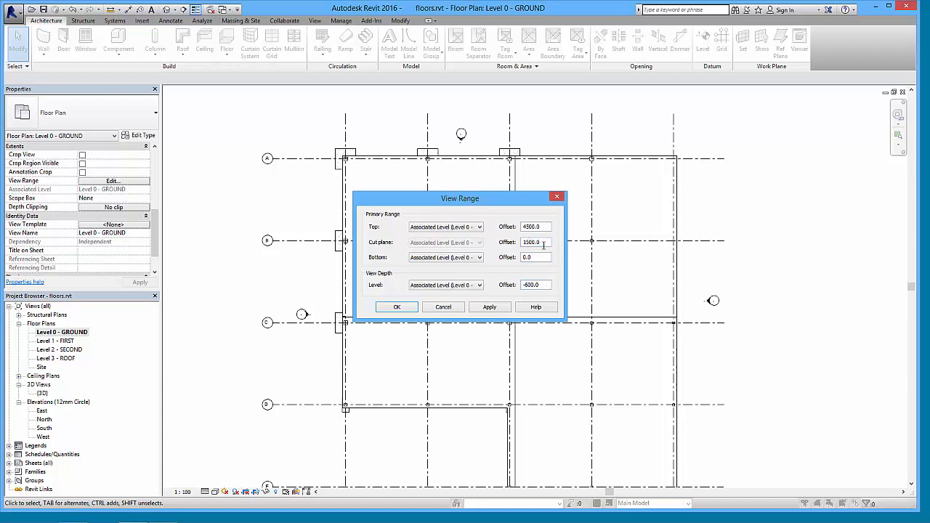
{"action": "left_click", "coordinate": [398, 307]}
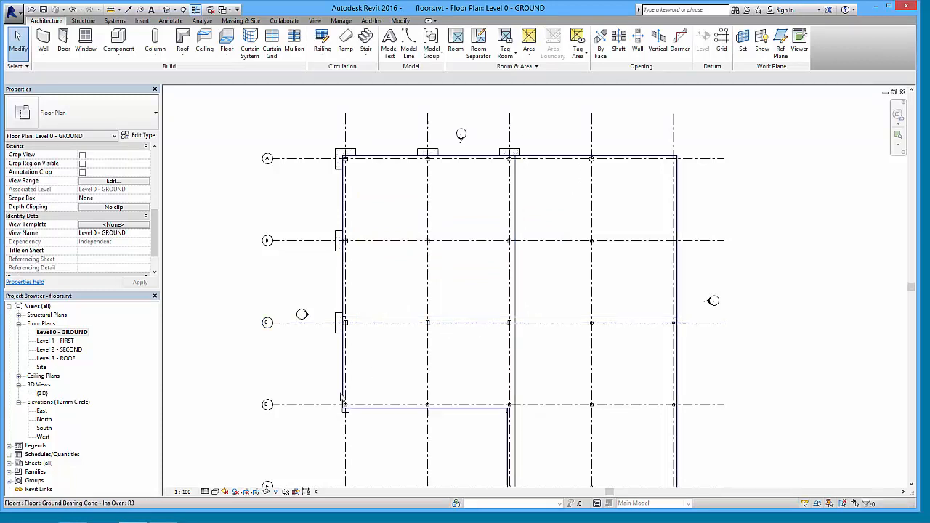
Step: Examine the columns, pile caps and slab edges along the grid lines of the ground floor plan
{"action": "scroll", "coordinate": [382, 251], "scroll_direction": "up", "scroll_amount": 4}
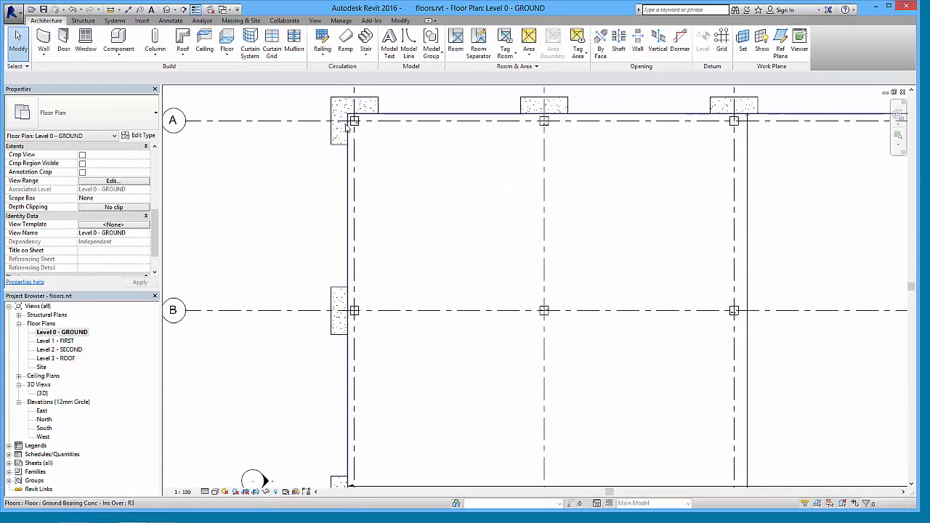
{"action": "scroll", "coordinate": [354, 124], "scroll_direction": "up", "scroll_amount": 3}
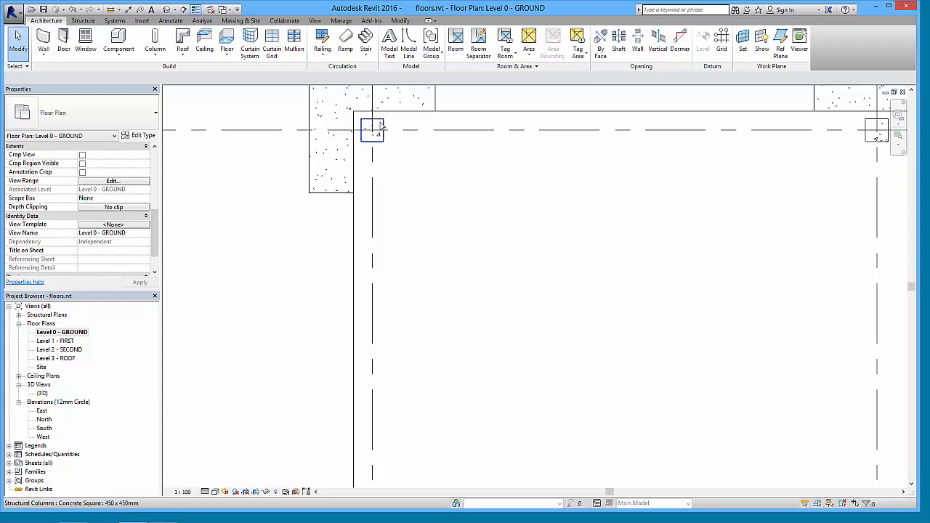
{"action": "scroll", "coordinate": [416, 342], "scroll_direction": "down", "scroll_amount": 3}
{"action": "middle_click_drag", "start_coordinate": [423, 385], "coordinate": [405, 114]}
{"action": "mouse_move", "coordinate": [410, 361]}
{"action": "middle_mouse_down"}
{"action": "mouse_move", "coordinate": [384, 177]}
{"action": "mouse_move", "coordinate": [386, 227]}
{"action": "mouse_move", "coordinate": [389, 102]}
{"action": "middle_mouse_up"}
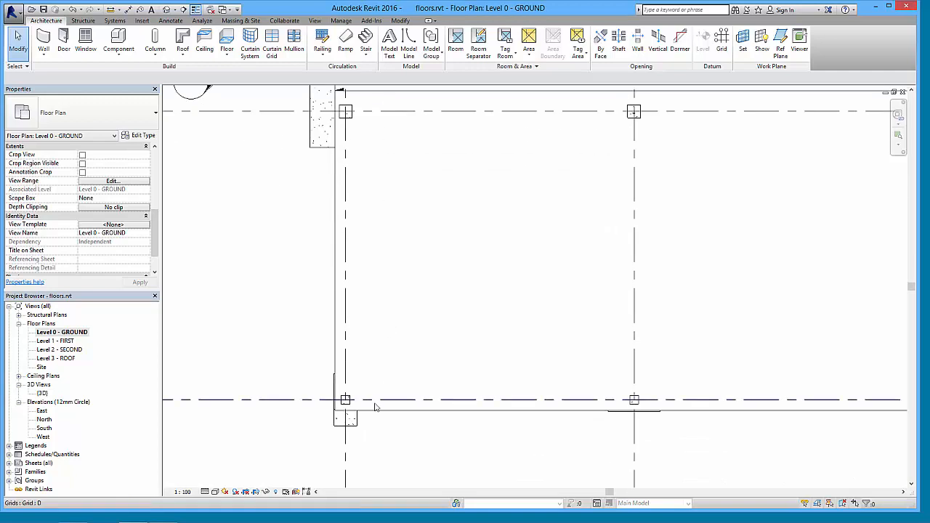
{"action": "scroll", "coordinate": [402, 351], "scroll_direction": "up", "scroll_amount": 1}
{"action": "scroll", "coordinate": [376, 371], "scroll_direction": "down", "scroll_amount": 3}
{"action": "middle_click_drag", "start_coordinate": [460, 306], "coordinate": [410, 434]}
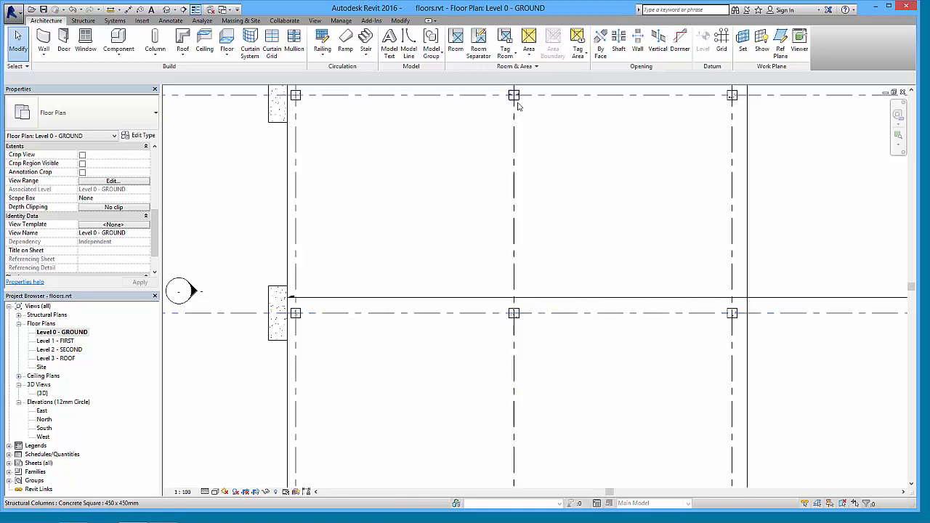
{"action": "middle_click_drag", "start_coordinate": [523, 409], "coordinate": [524, 327]}
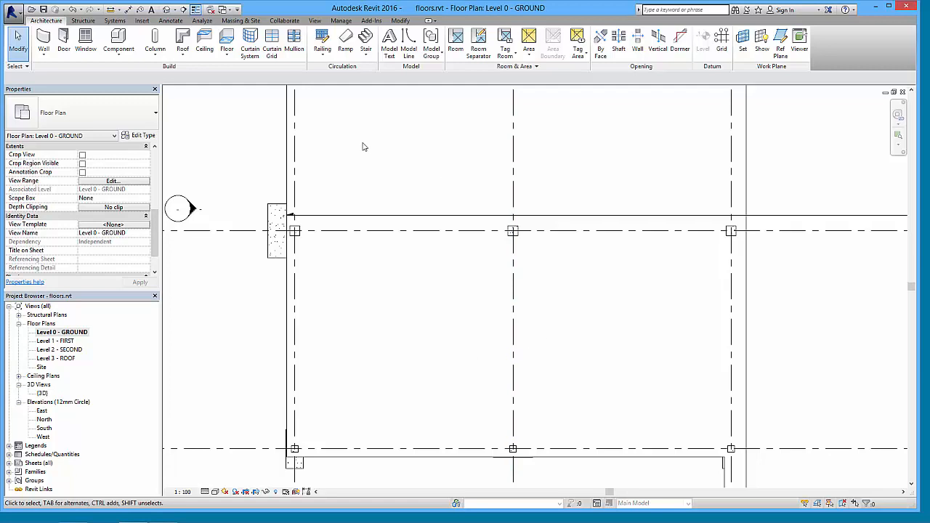
Step: Start a structural wall using the Site - 300 - Concrete Retaining type and open its type properties
{"action": "left_click", "coordinate": [83, 20]}
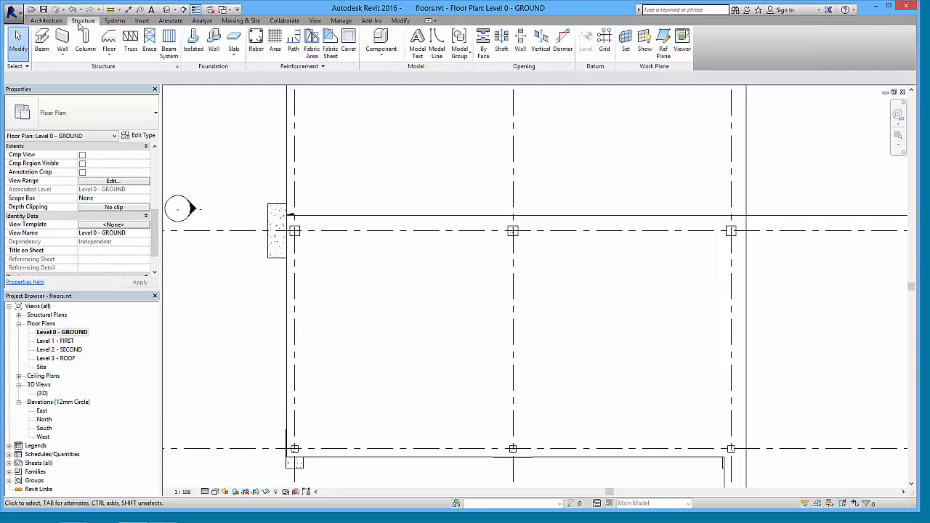
{"action": "left_click", "coordinate": [64, 58]}
{"action": "left_click", "coordinate": [33, 74]}
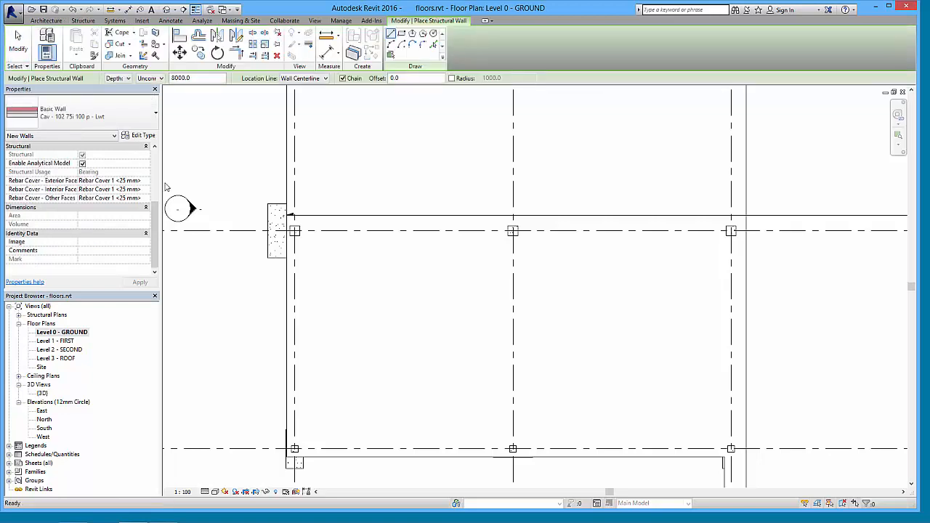
{"action": "left_click", "coordinate": [124, 118]}
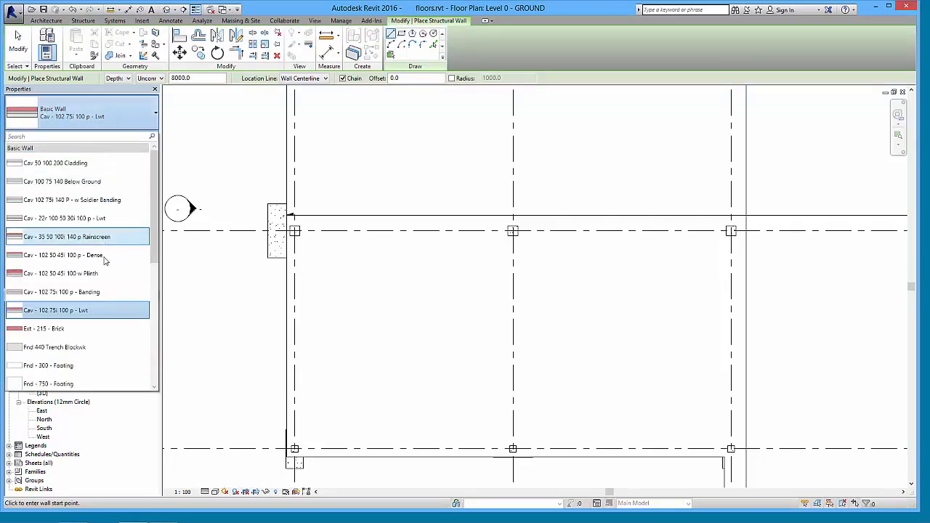
{"action": "left_click_drag", "start_coordinate": [154, 233], "coordinate": [154, 342]}
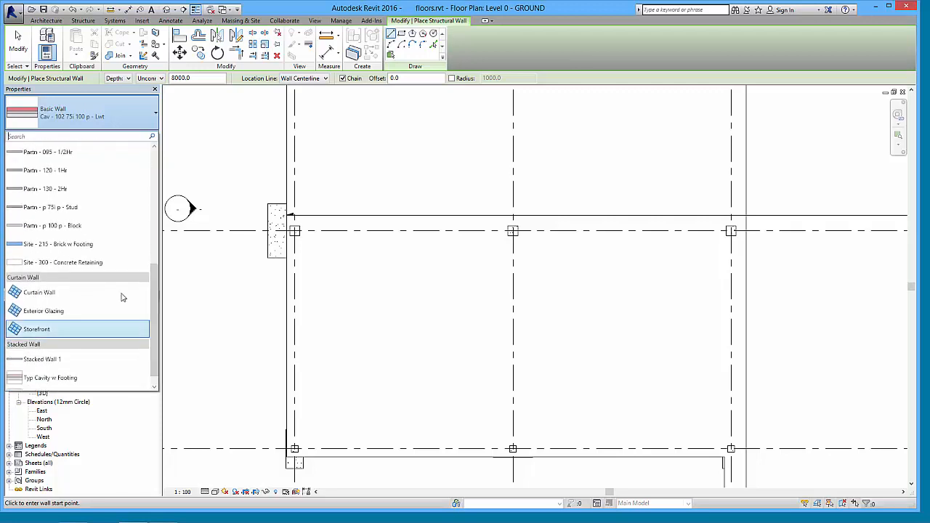
{"action": "left_click", "coordinate": [71, 270]}
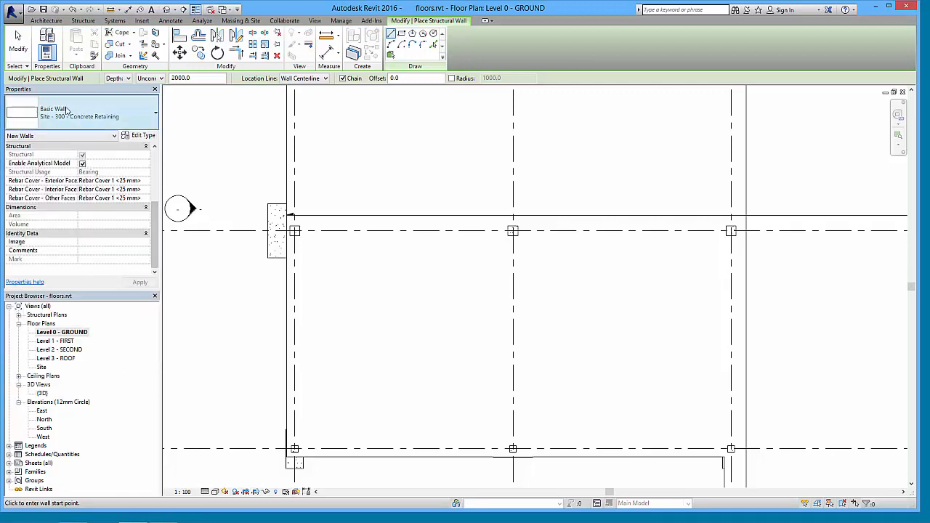
{"action": "left_click", "coordinate": [138, 135]}
Step: Examine the retaining wall type's structural layer and the concrete materials available for it
{"action": "left_click", "coordinate": [676, 117]}
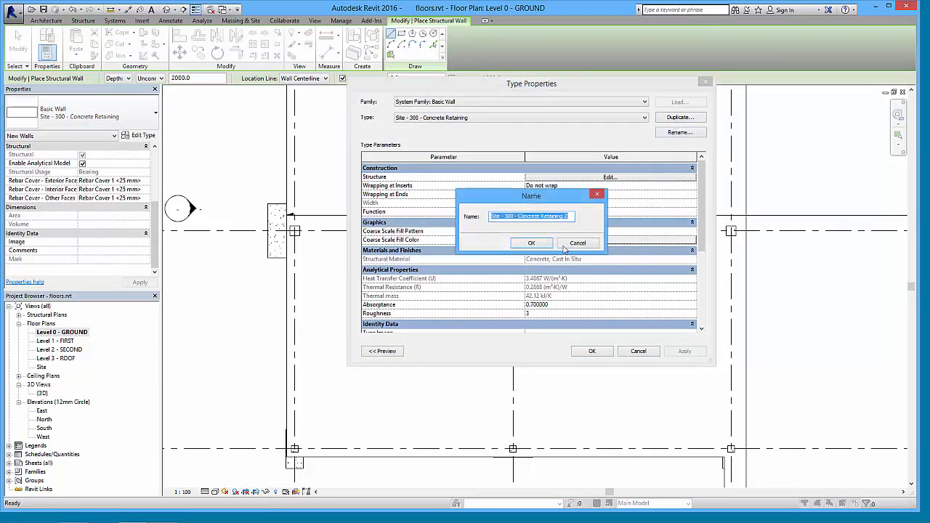
{"action": "left_click", "coordinate": [580, 243]}
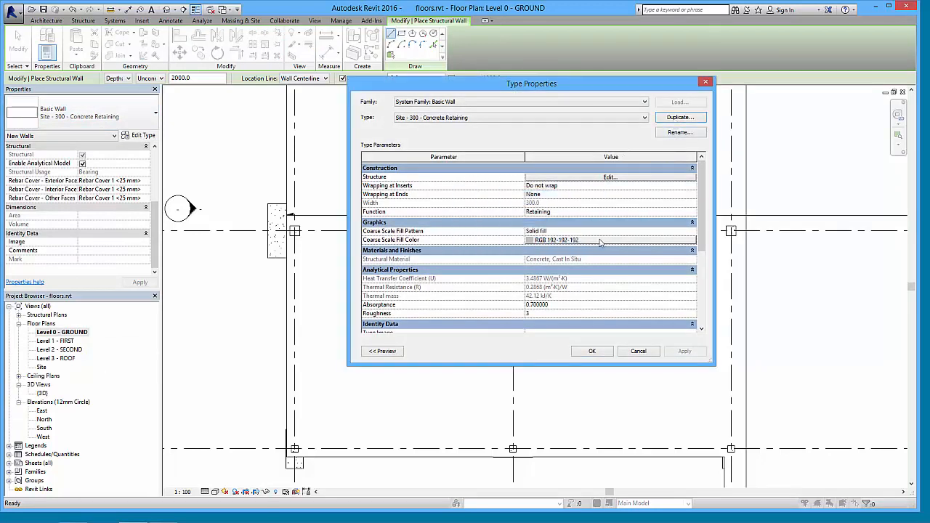
{"action": "left_click", "coordinate": [607, 178]}
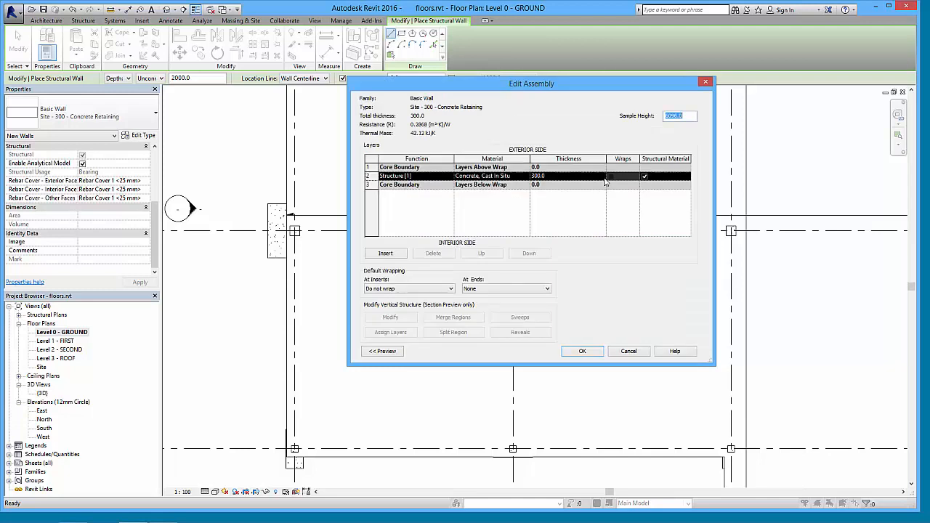
{"action": "left_click", "coordinate": [512, 176]}
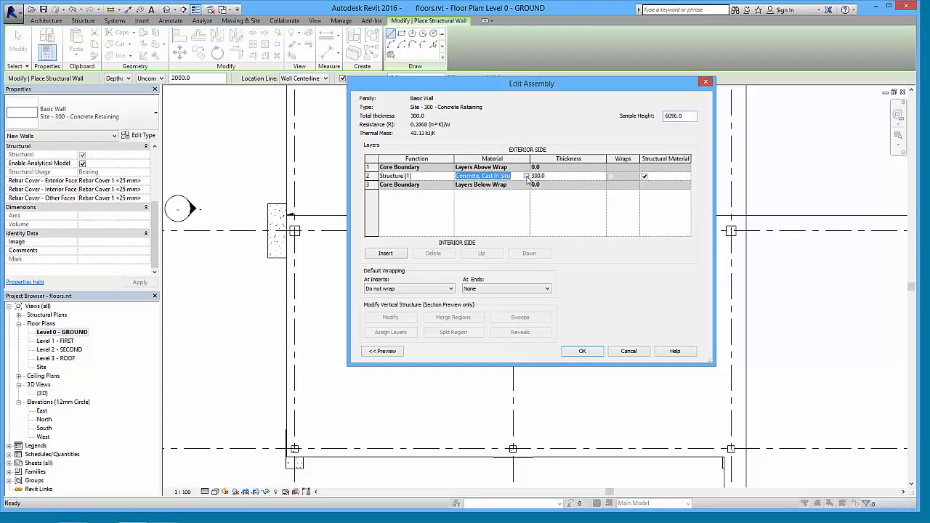
{"action": "left_click", "coordinate": [526, 176]}
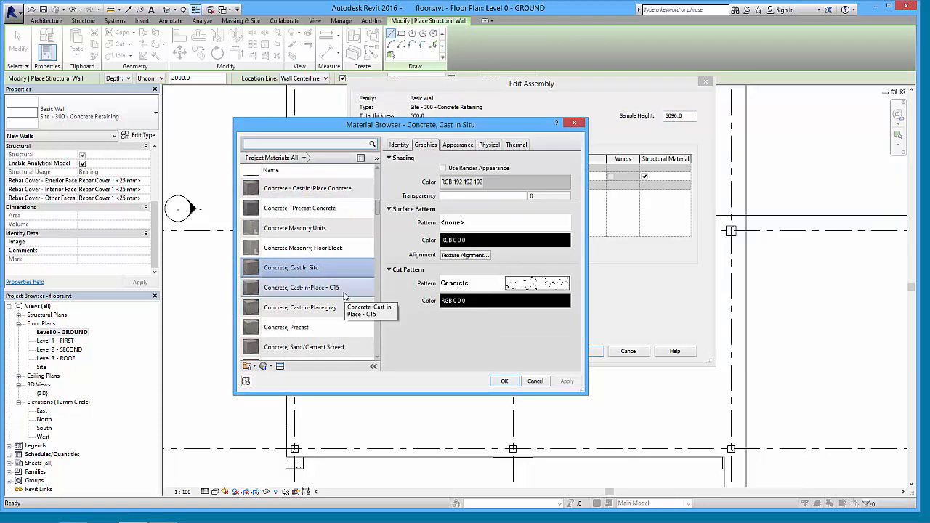
{"action": "left_click", "coordinate": [378, 209]}
{"action": "mouse_move", "coordinate": [378, 209]}
{"action": "left_mouse_down"}
{"action": "mouse_move", "coordinate": [380, 254]}
{"action": "mouse_move", "coordinate": [387, 209]}
{"action": "left_mouse_up"}
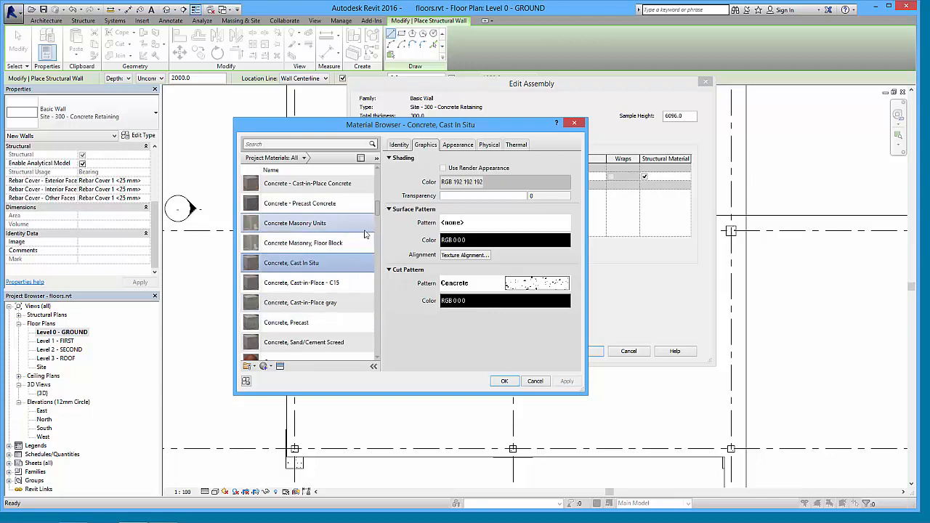
{"action": "left_click", "coordinate": [308, 283]}
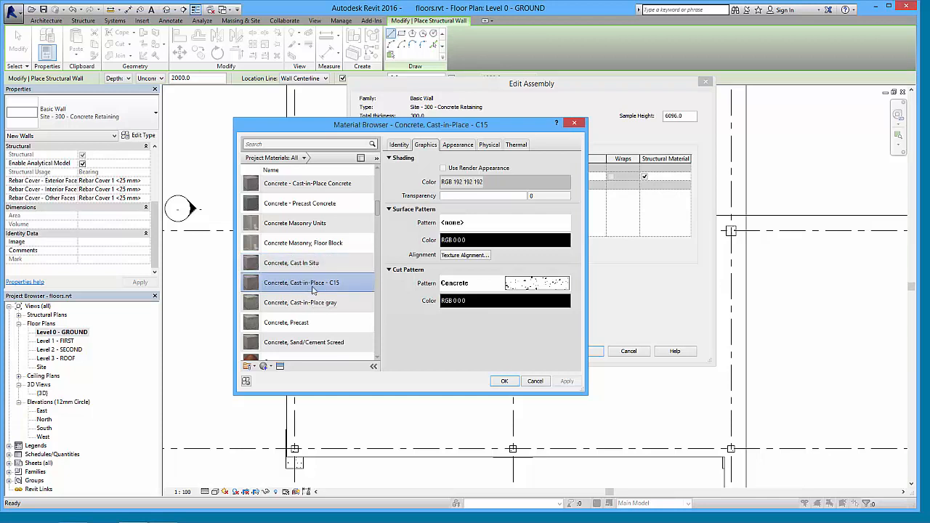
{"action": "left_click", "coordinate": [535, 381]}
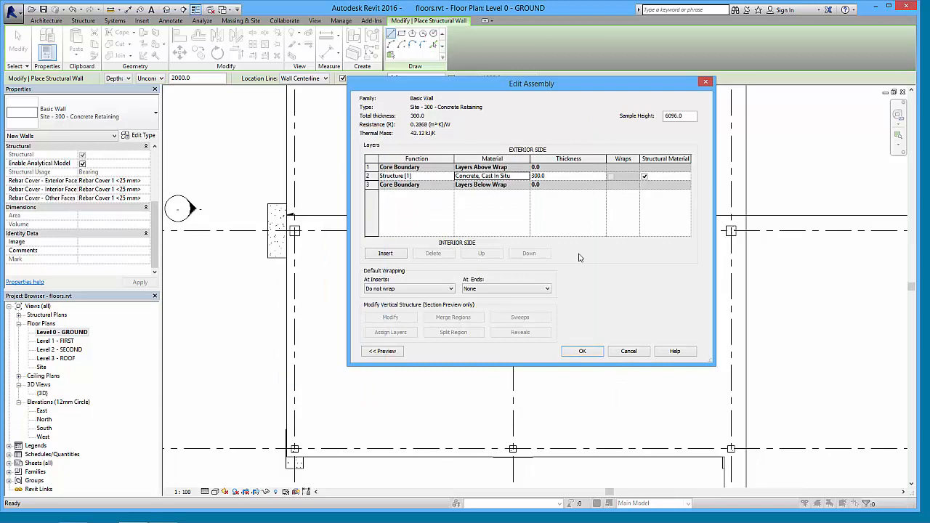
{"action": "left_click", "coordinate": [628, 351]}
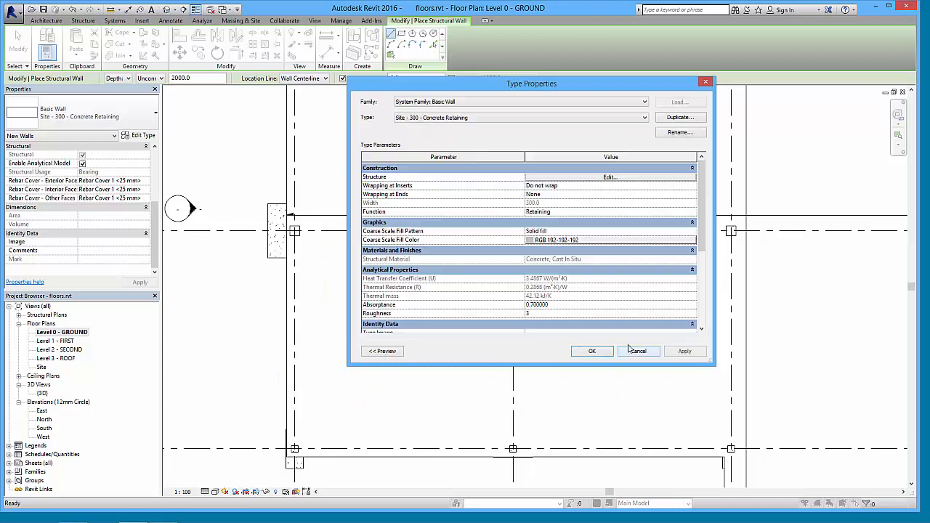
Step: Duplicate the retaining wall type under the name Core Wall 300mm
{"action": "left_click", "coordinate": [678, 118]}
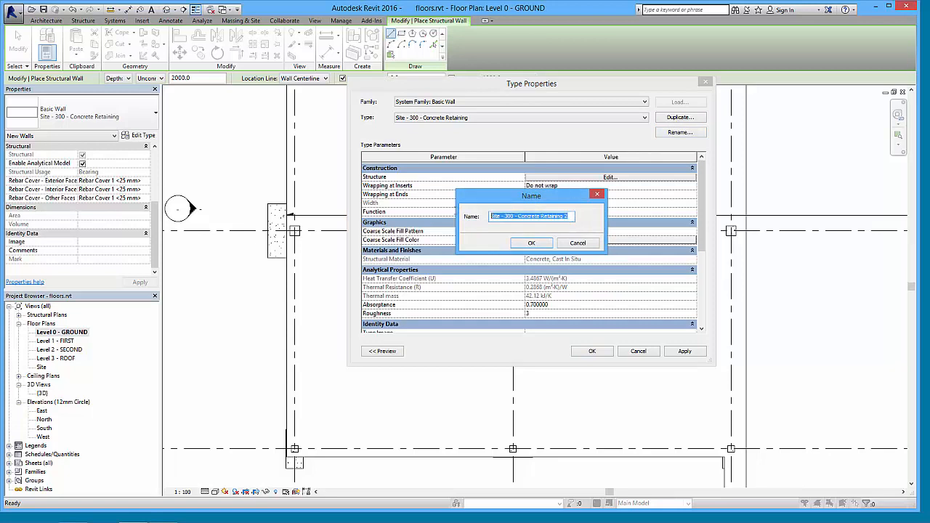
{"action": "type", "text": "Core Wall 300"}
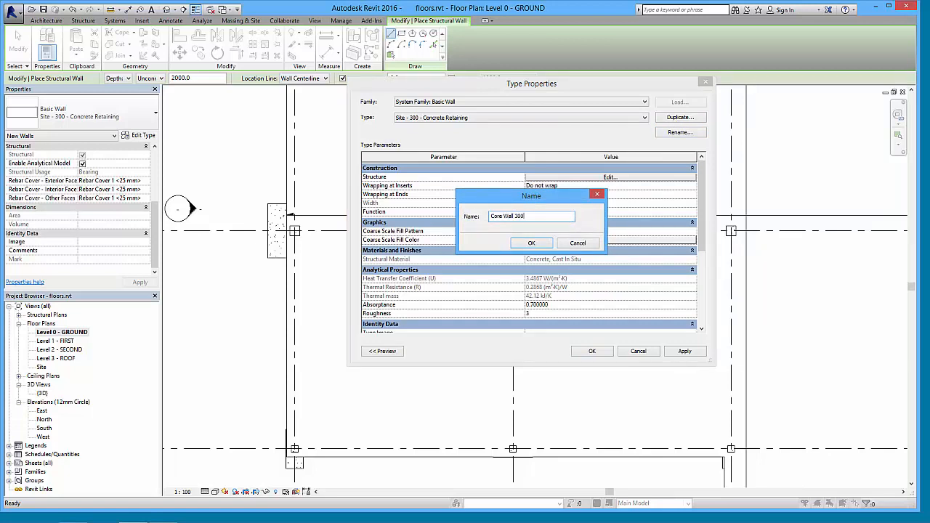
{"action": "left_click", "coordinate": [538, 243]}
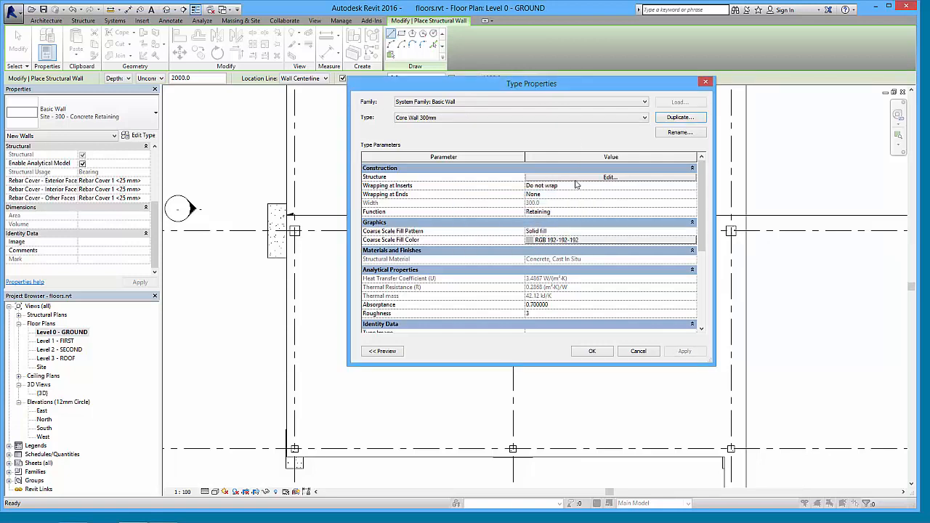
Step: Open the material browser for the Core Wall 300mm structure layer and show the Autodesk Materials library beneath the project materials
{"action": "left_click", "coordinate": [576, 179]}
{"action": "left_click", "coordinate": [541, 177]}
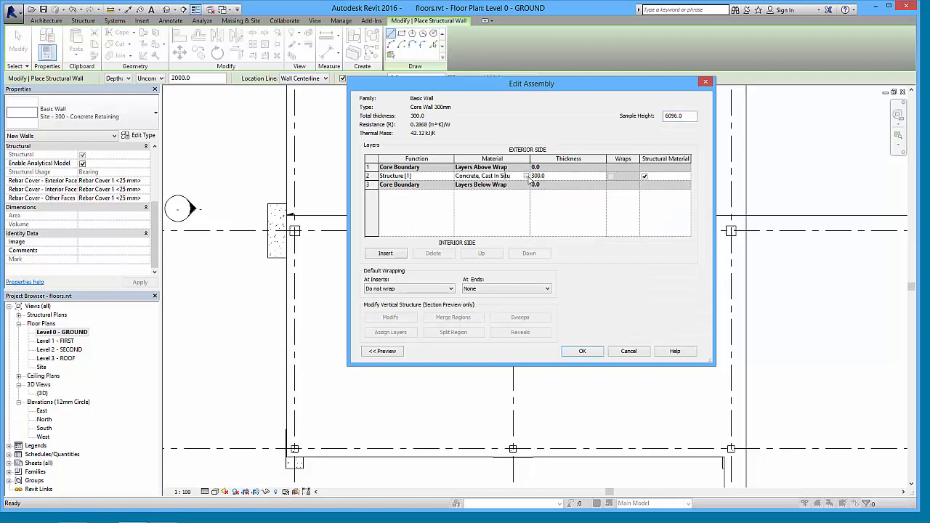
{"action": "left_click", "coordinate": [525, 176]}
{"action": "left_click", "coordinate": [349, 288]}
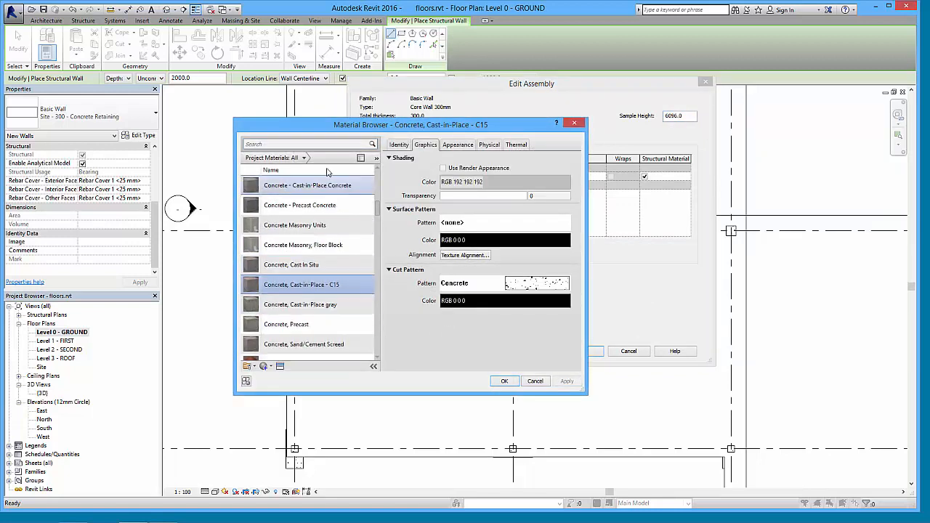
{"action": "left_click", "coordinate": [361, 157]}
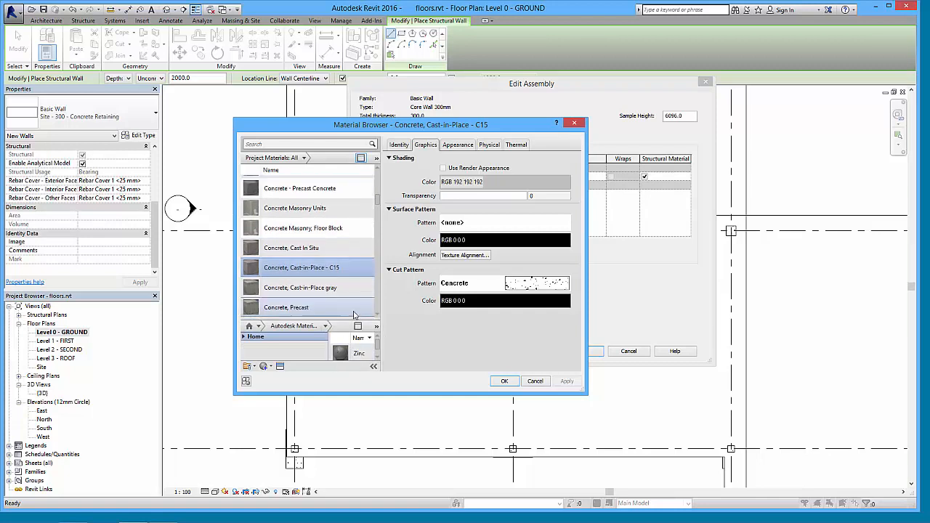
{"action": "left_click_drag", "start_coordinate": [367, 394], "coordinate": [368, 485]}
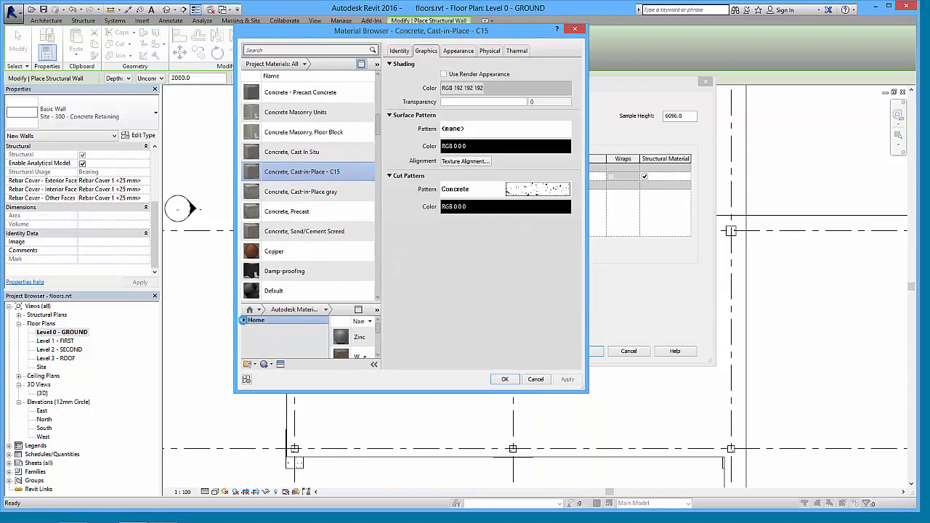
{"action": "left_click", "coordinate": [244, 321]}
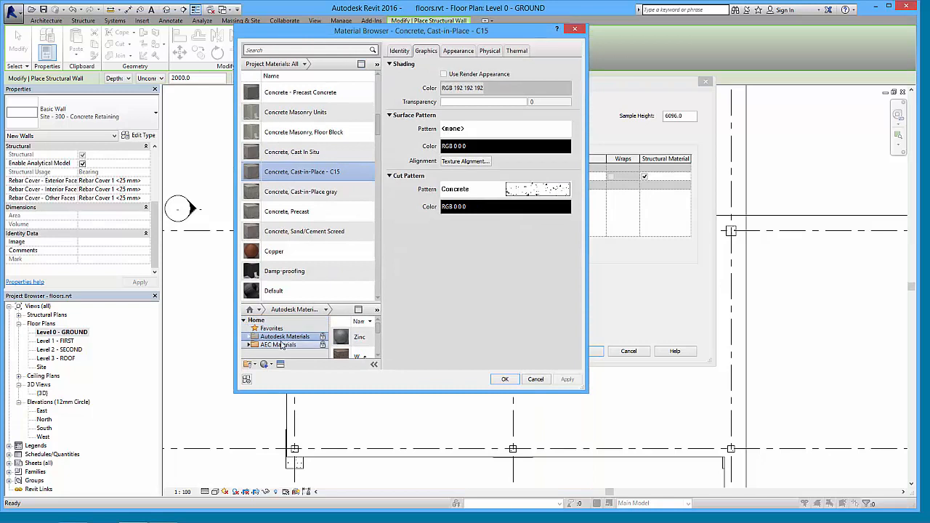
{"action": "left_click", "coordinate": [272, 328]}
{"action": "left_click", "coordinate": [282, 337]}
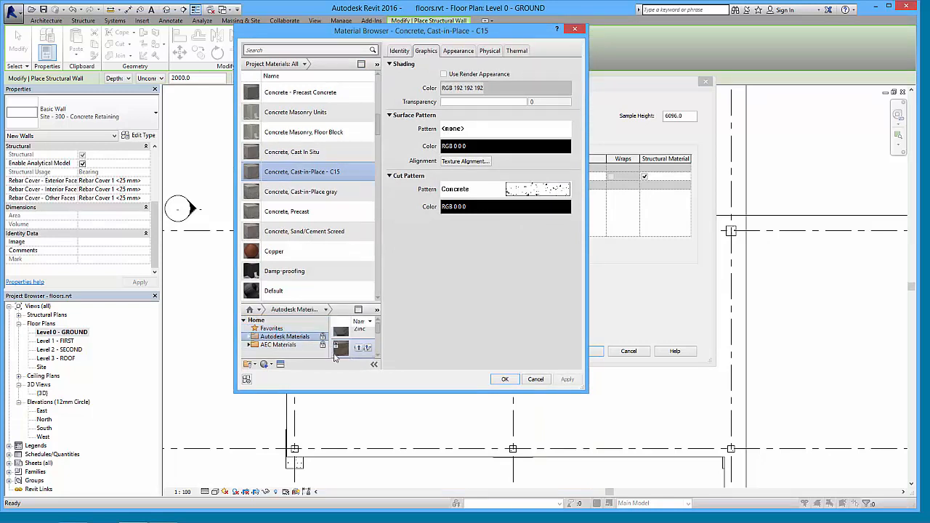
Step: Search the materials for "concrete" and enlarge the material browser and its library list to look through the library concretes
{"action": "left_click", "coordinate": [268, 50]}
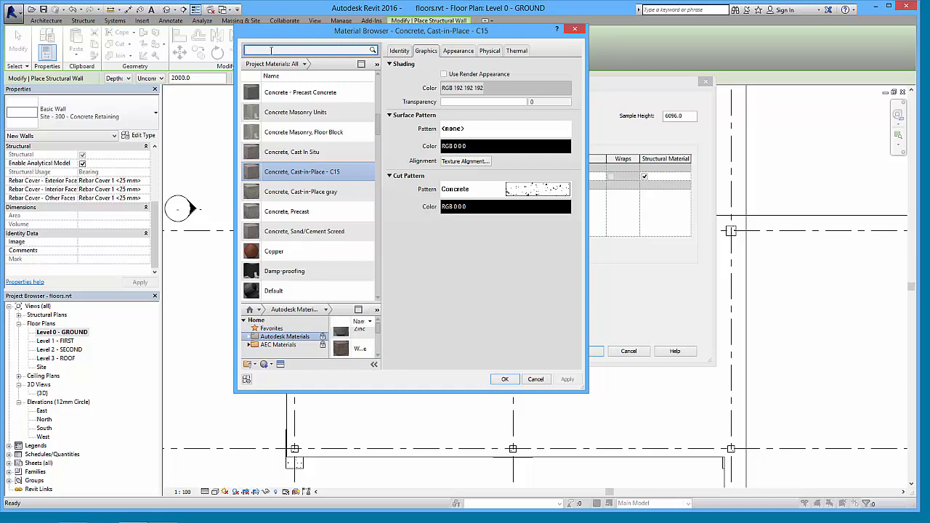
{"action": "type", "text": "concrete"}
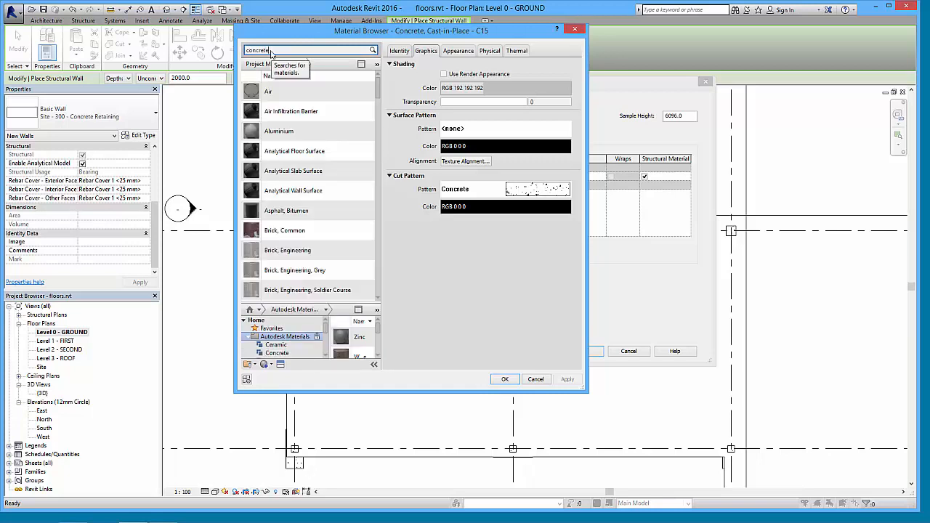
{"action": "left_click_drag", "start_coordinate": [404, 393], "coordinate": [403, 491]}
{"action": "left_click_drag", "start_coordinate": [380, 393], "coordinate": [465, 397]}
{"action": "left_click_drag", "start_coordinate": [375, 321], "coordinate": [433, 321]}
{"action": "scroll", "coordinate": [442, 378], "scroll_direction": "down", "scroll_amount": 2}
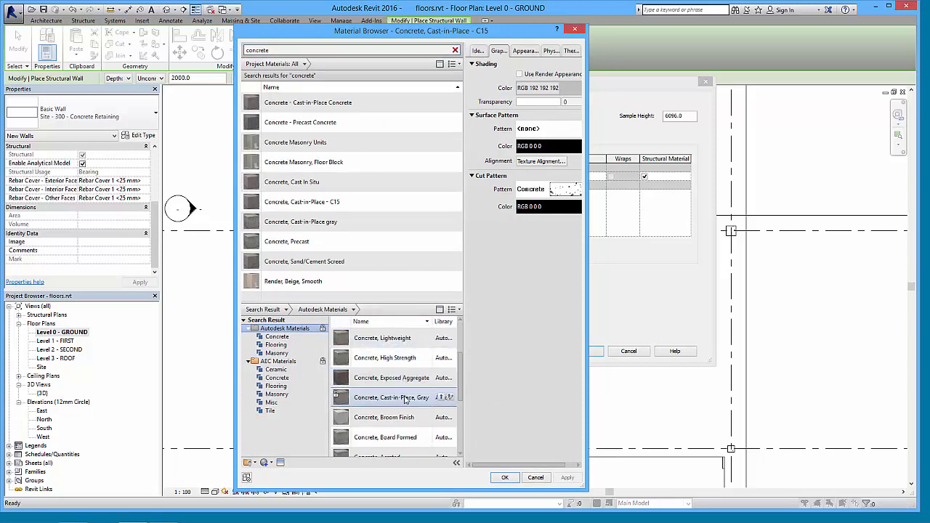
Step: Assign the library material Concrete, High Strength to the core wall's structure layer and accept the wall type
{"action": "left_click", "coordinate": [441, 359]}
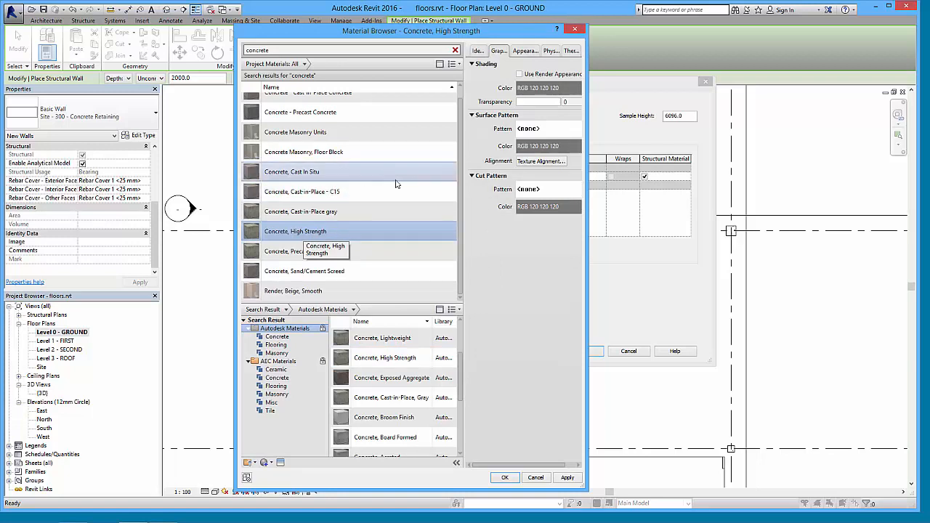
{"action": "left_click", "coordinate": [505, 477]}
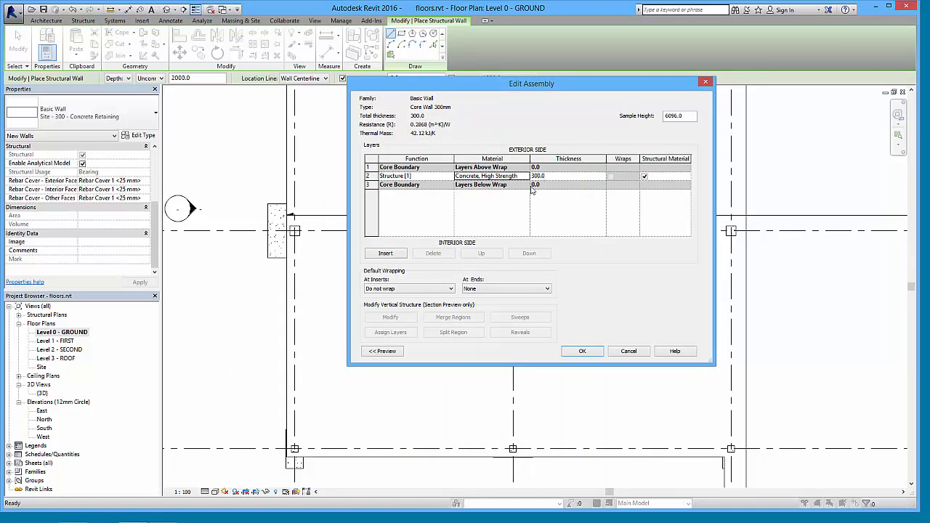
{"action": "left_click", "coordinate": [582, 352]}
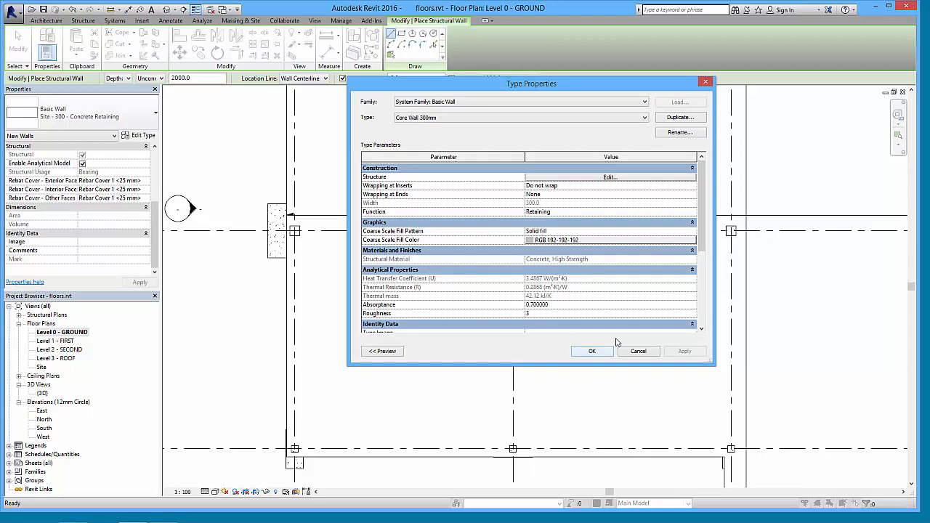
{"action": "left_click", "coordinate": [592, 351]}
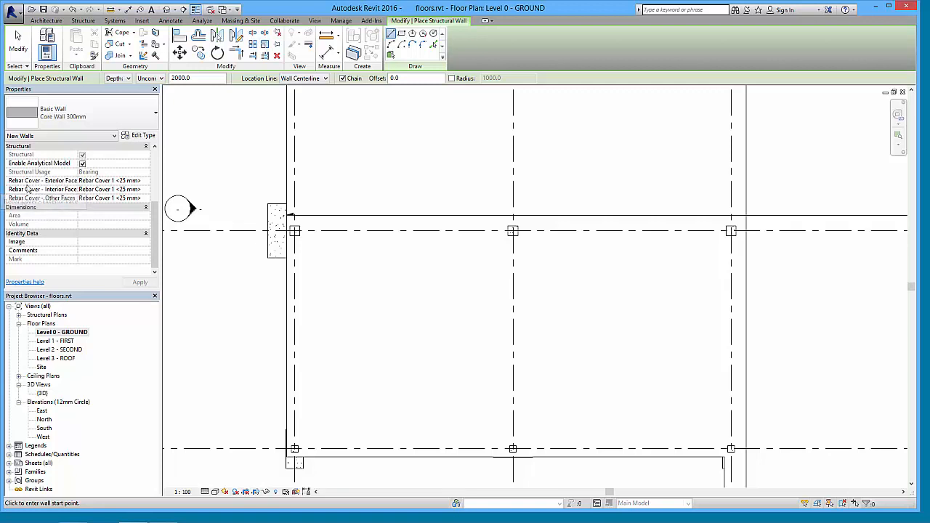
Step: Set the new core walls to extend by height up to Level 1 - FIRST instead of by depth
{"action": "mouse_move", "coordinate": [154, 222]}
{"action": "left_mouse_down"}
{"action": "mouse_move", "coordinate": [156, 196]}
{"action": "mouse_move", "coordinate": [159, 221]}
{"action": "left_mouse_up"}
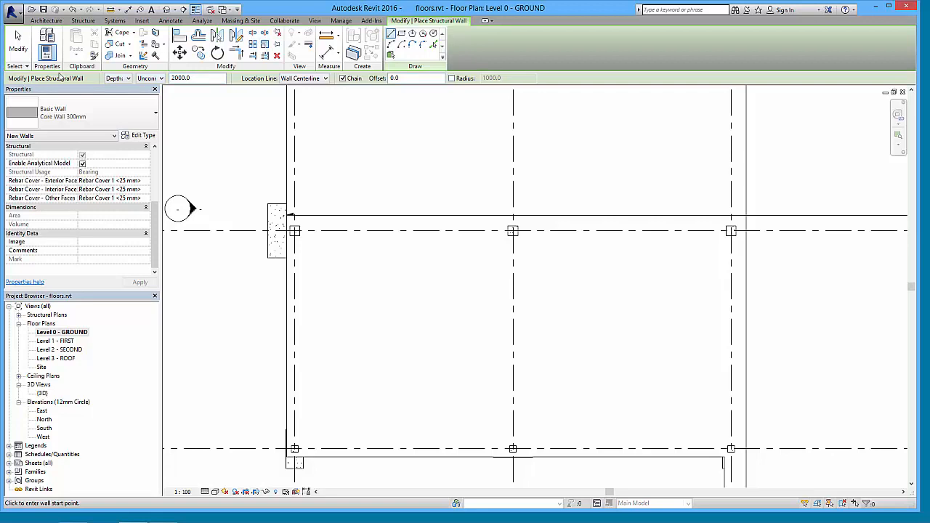
{"action": "left_click", "coordinate": [128, 80]}
{"action": "left_click", "coordinate": [117, 90]}
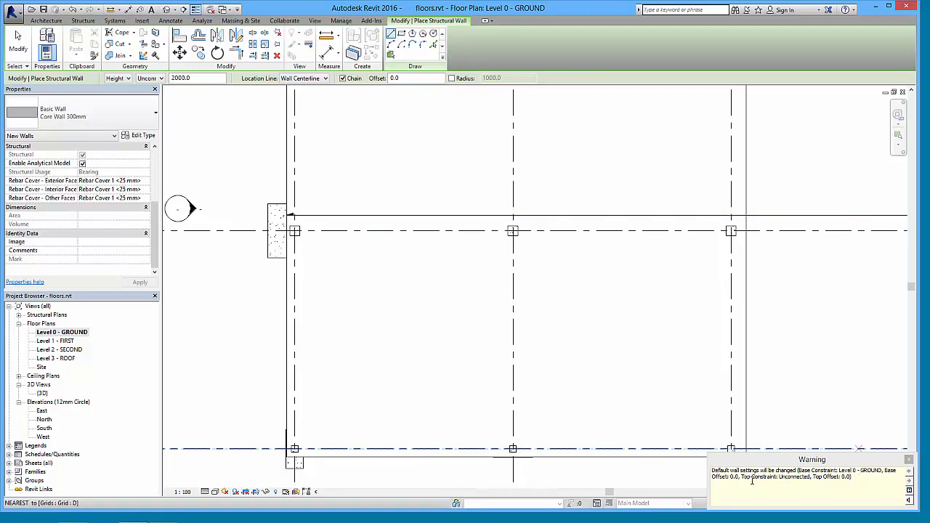
{"action": "left_click", "coordinate": [908, 459]}
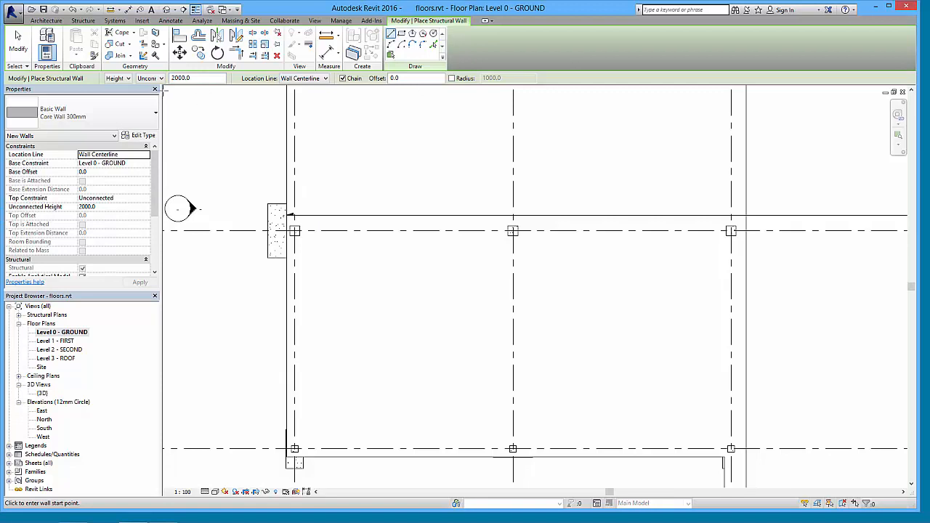
{"action": "left_click", "coordinate": [160, 78]}
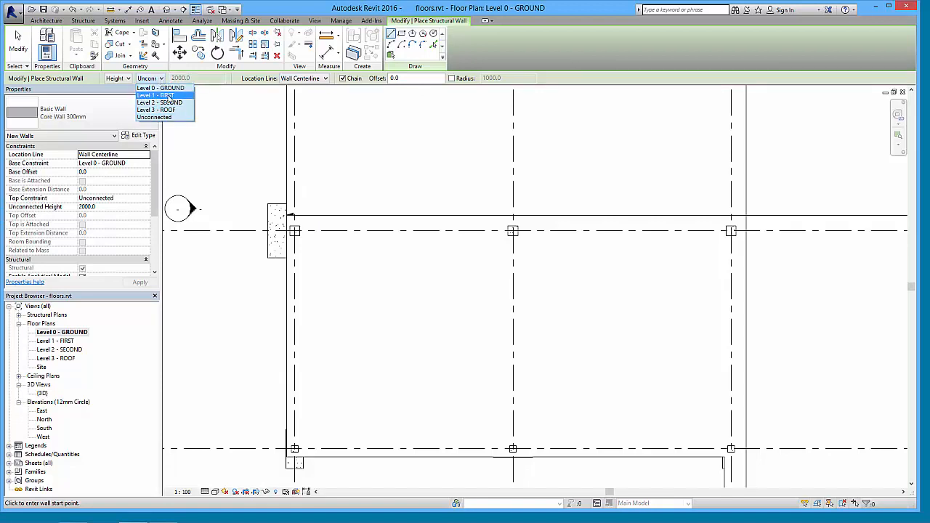
{"action": "left_click", "coordinate": [167, 95]}
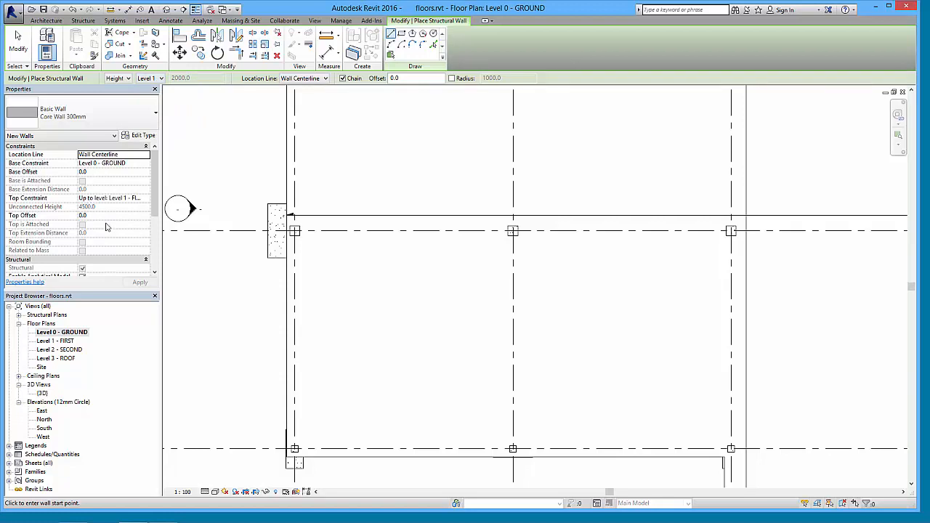
{"action": "left_click", "coordinate": [294, 231]}
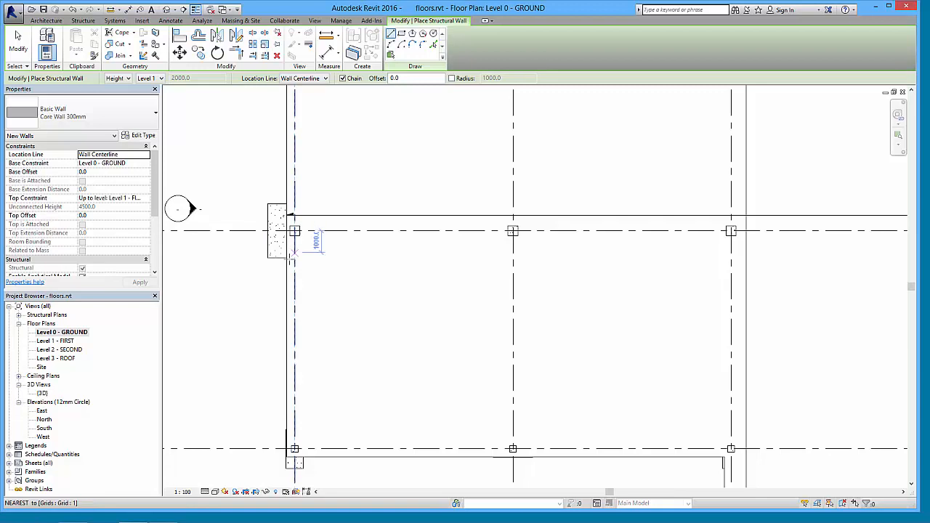
{"action": "key", "text": "Escape"}
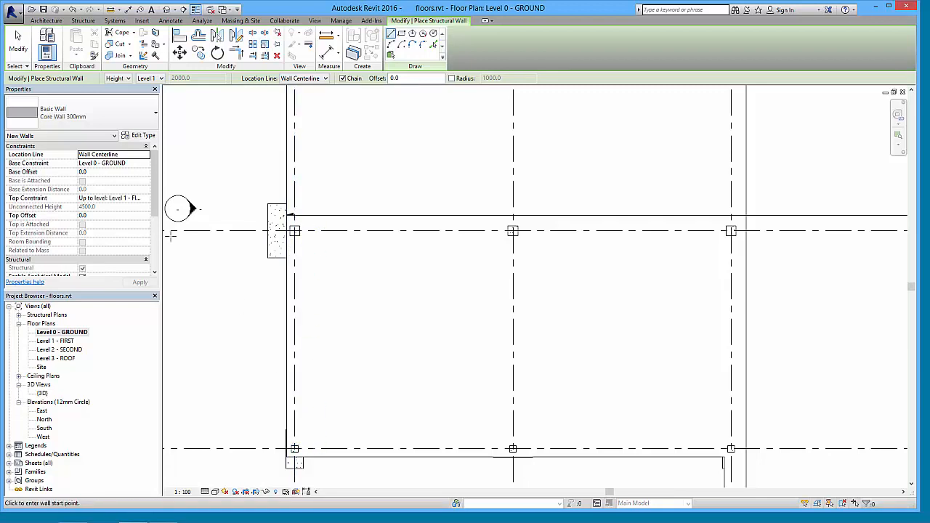
Step: Set the new walls' top offset to -450 mm and check the location line options, keeping Wall Centerline
{"action": "left_click", "coordinate": [95, 214]}
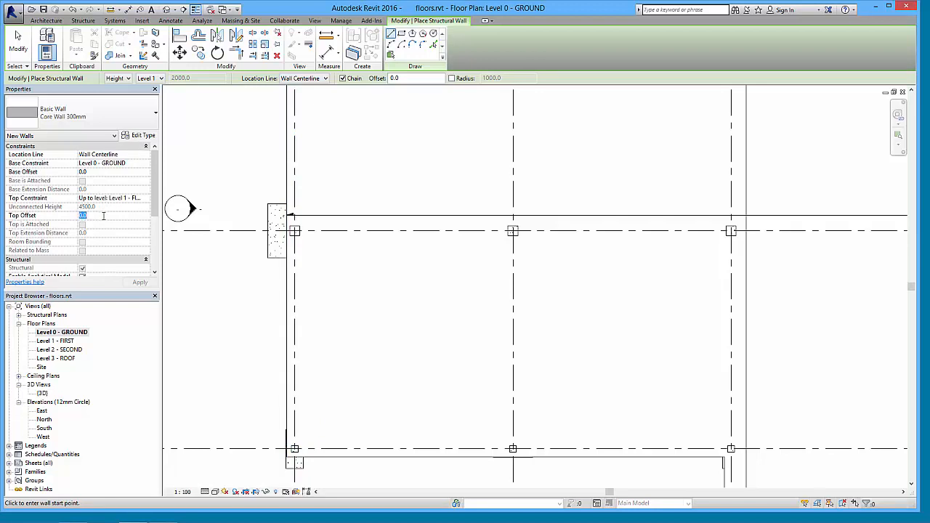
{"action": "type", "text": "-450"}
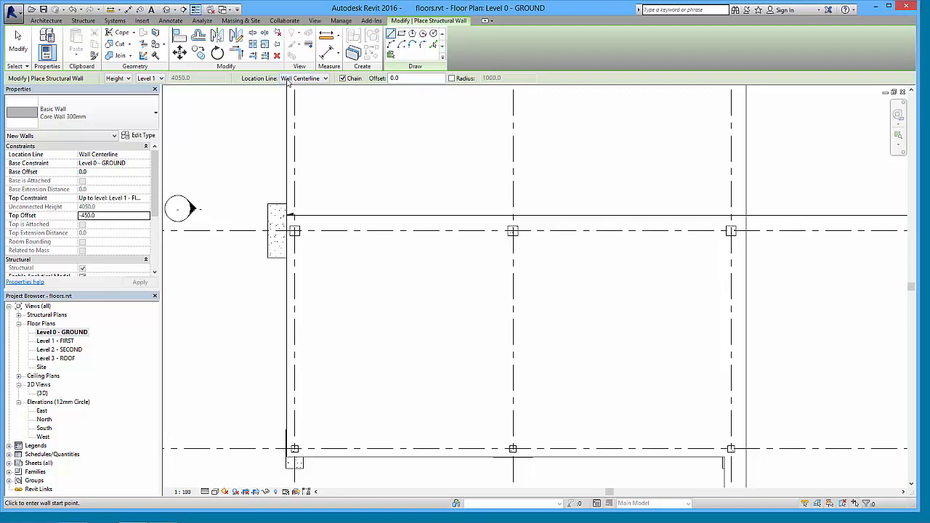
{"action": "left_click", "coordinate": [318, 80]}
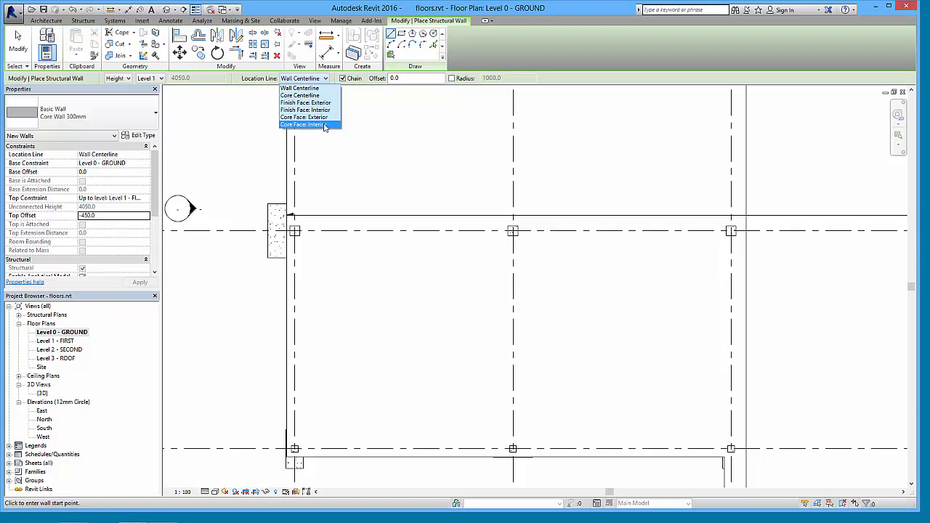
{"action": "left_click", "coordinate": [365, 140]}
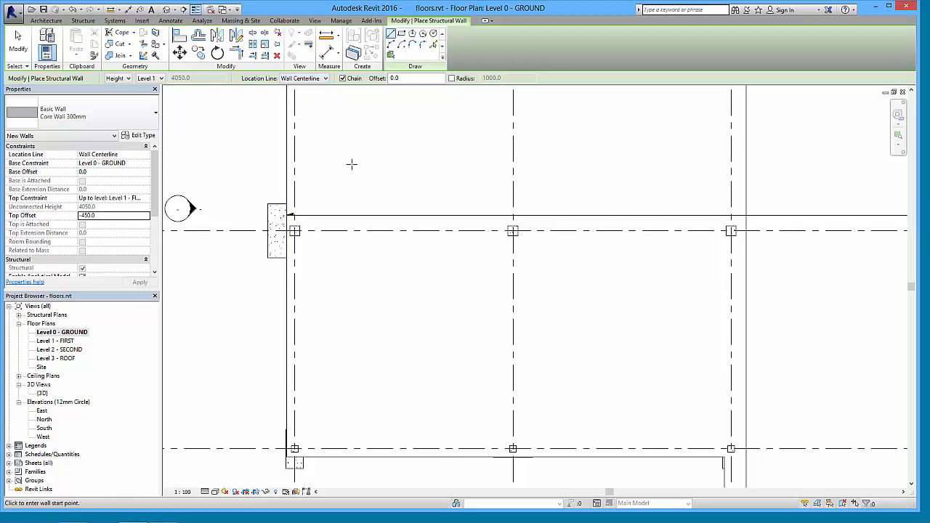
Step: Draw a core wall along grid 2 from the column on grid A to the column on grid B
{"action": "middle_click_drag", "start_coordinate": [483, 250], "coordinate": [453, 390]}
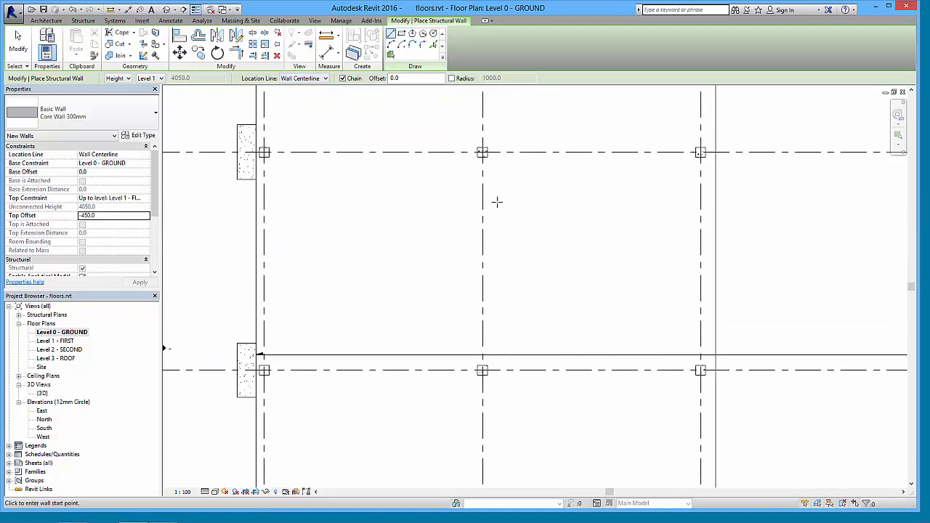
{"action": "middle_click_drag", "start_coordinate": [504, 191], "coordinate": [480, 394]}
{"action": "scroll", "coordinate": [477, 284], "scroll_direction": "down", "scroll_amount": 2}
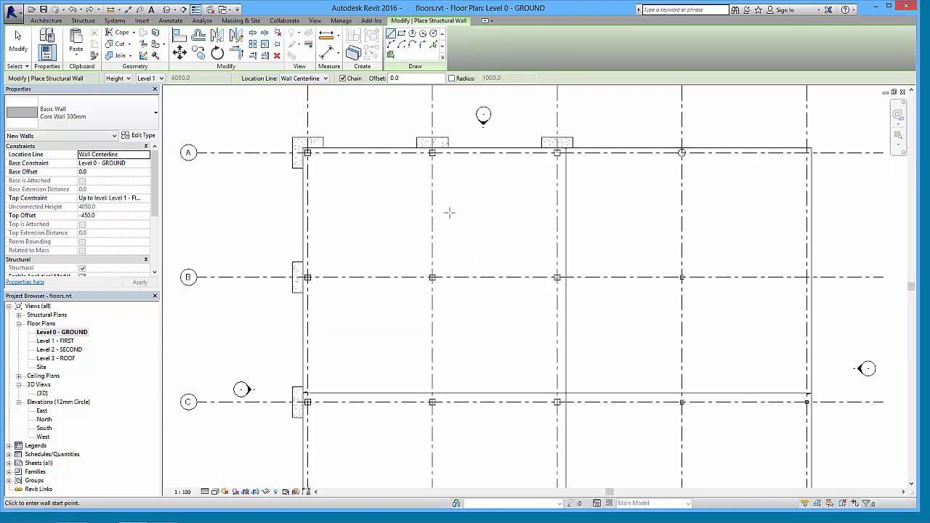
{"action": "left_click", "coordinate": [432, 153]}
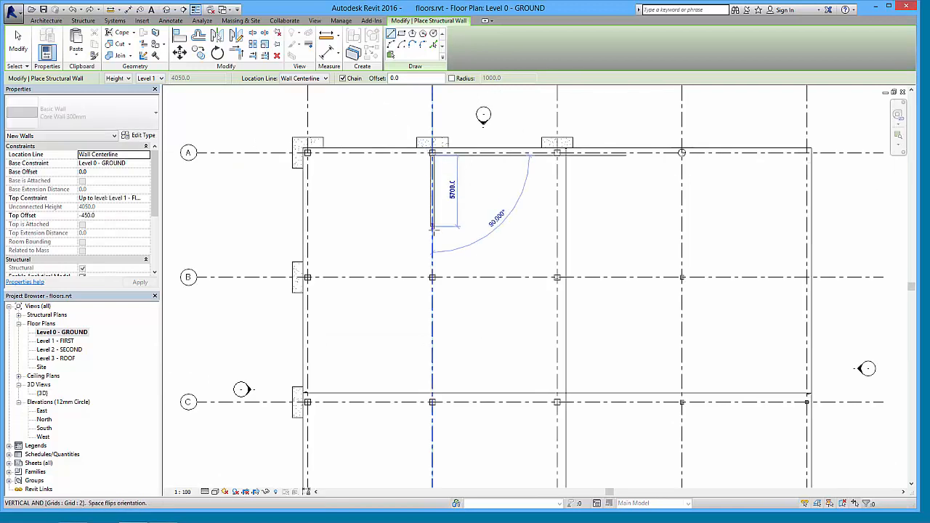
{"action": "scroll", "coordinate": [432, 278], "scroll_direction": "up", "scroll_amount": 4}
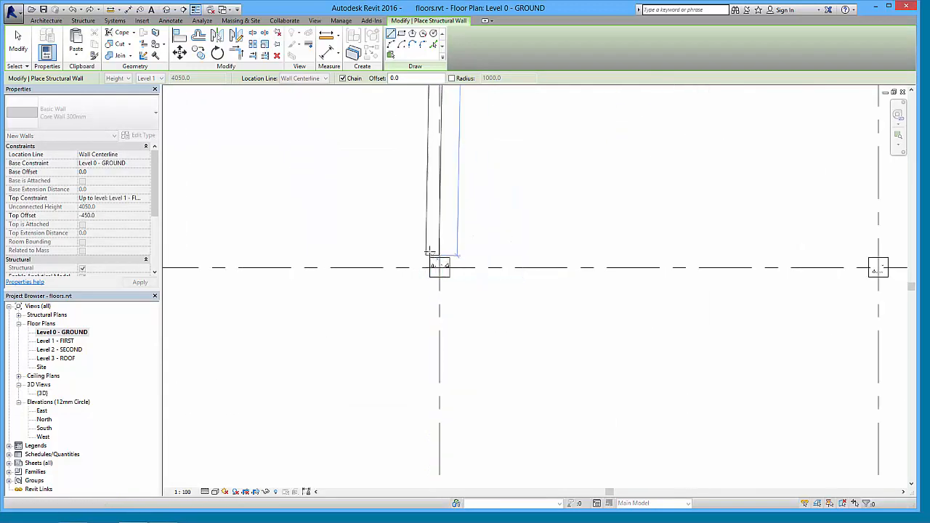
{"action": "key", "text": "Escape"}
Step: Draw a core wall along grid 2 from the column on grid B to the column on grid C
{"action": "middle_click_drag", "start_coordinate": [462, 316], "coordinate": [475, 255]}
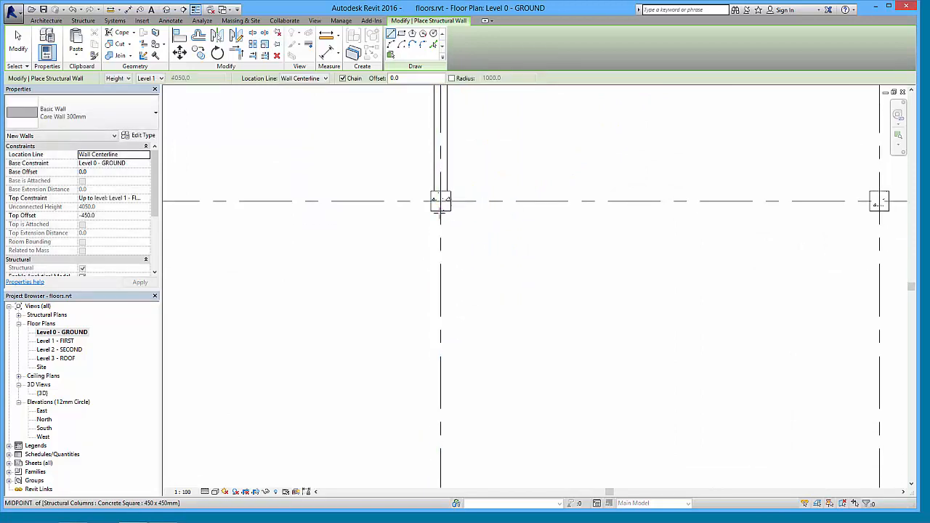
{"action": "left_click", "coordinate": [440, 201]}
{"action": "middle_click_drag", "start_coordinate": [442, 332], "coordinate": [438, 157]}
{"action": "scroll", "coordinate": [426, 259], "scroll_direction": "down", "scroll_amount": 1}
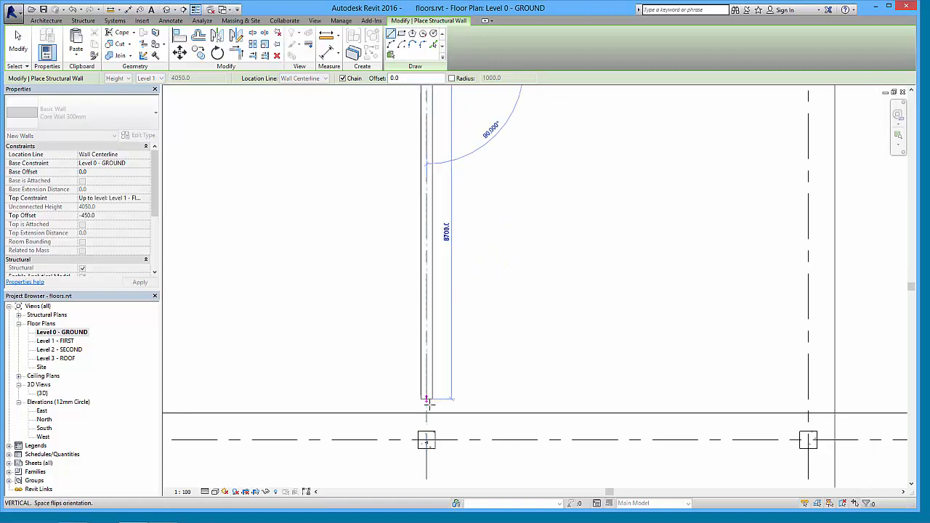
{"action": "left_click", "coordinate": [426, 433]}
{"action": "key", "text": "Escape"}
Step: Draw a core wall along grid B from the column on grid 1 to the column on grid 2
{"action": "middle_click_drag", "start_coordinate": [426, 433], "coordinate": [510, 367]}
{"action": "left_click", "coordinate": [242, 240]}
{"action": "left_click", "coordinate": [623, 239]}
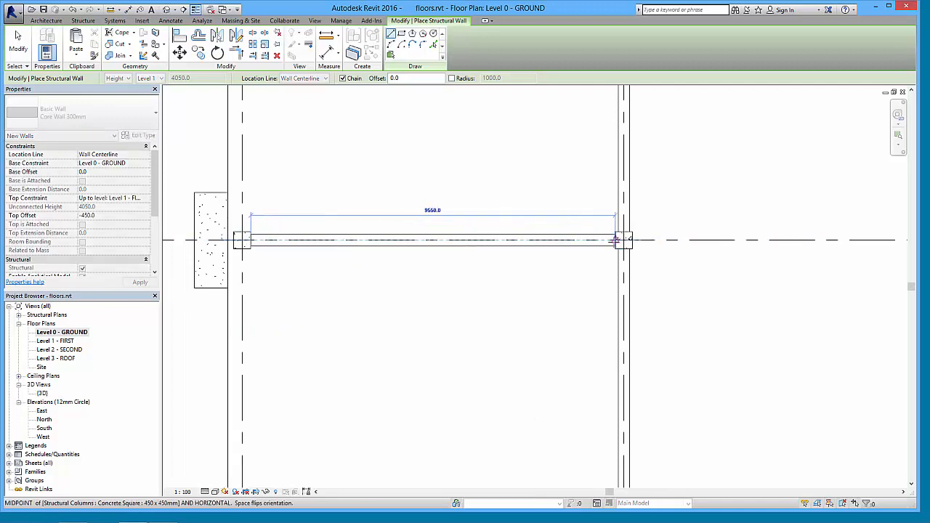
{"action": "key", "text": "Escape"}
Step: Draw a core wall along grid B from the grid 2 column to the next column on its right, and finish placing walls
{"action": "middle_click_drag", "start_coordinate": [694, 289], "coordinate": [386, 270]}
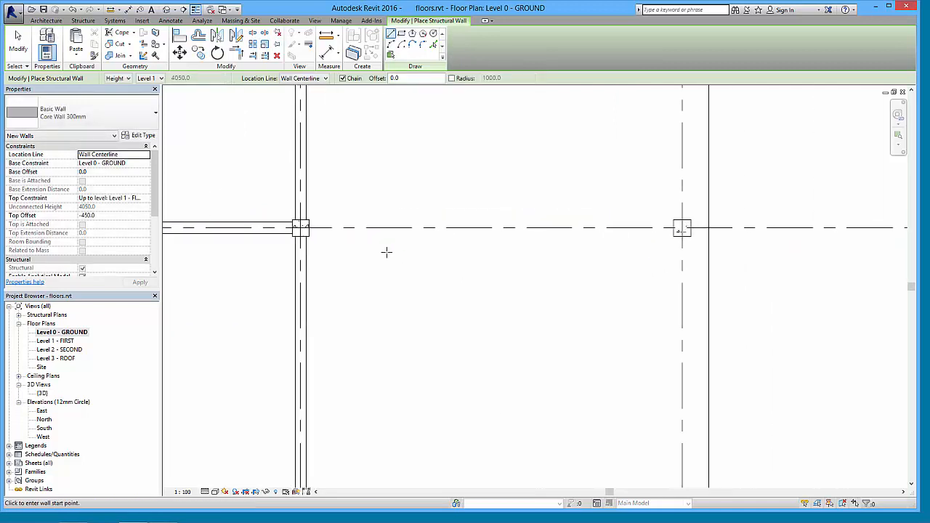
{"action": "left_click", "coordinate": [302, 228]}
{"action": "left_click", "coordinate": [682, 228]}
{"action": "key", "text": "Escape"}
{"action": "scroll", "coordinate": [565, 266], "scroll_direction": "down", "scroll_amount": 2}
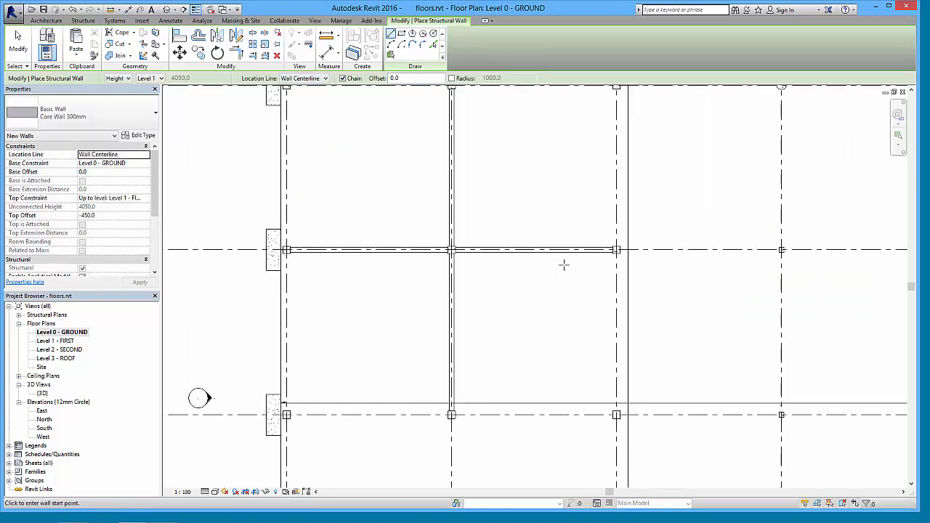
{"action": "scroll", "coordinate": [562, 268], "scroll_direction": "down", "scroll_amount": 1}
{"action": "key", "text": "Escape"}
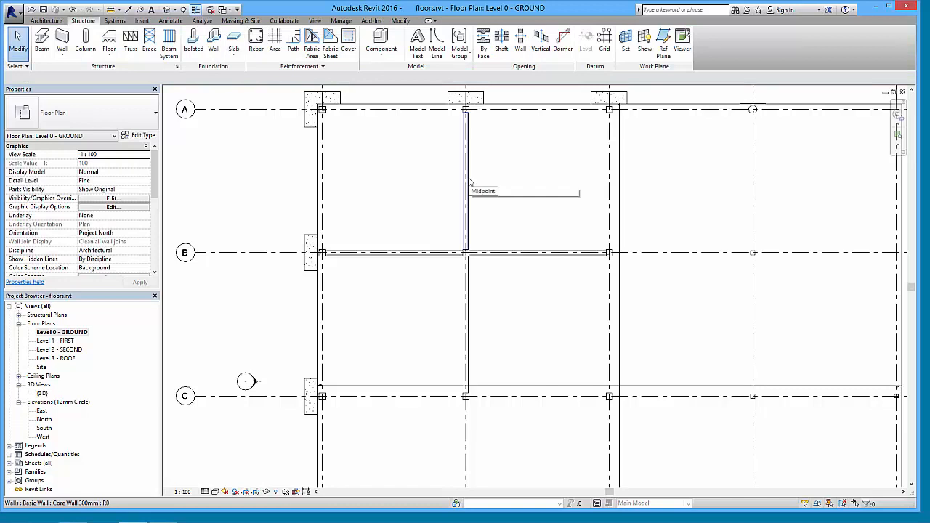
{"action": "middle_click_drag", "start_coordinate": [469, 181], "coordinate": [459, 214]}
{"action": "scroll", "coordinate": [459, 214], "scroll_direction": "down", "scroll_amount": 2}
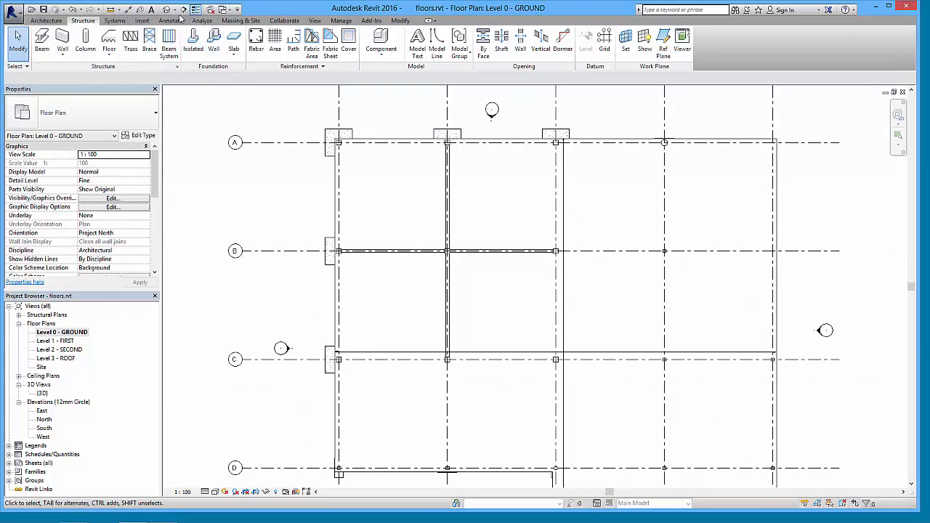
Step: Place a building section between grids 1 and 2, running from above grid A to midway between grids B and C
{"action": "left_click", "coordinate": [316, 20]}
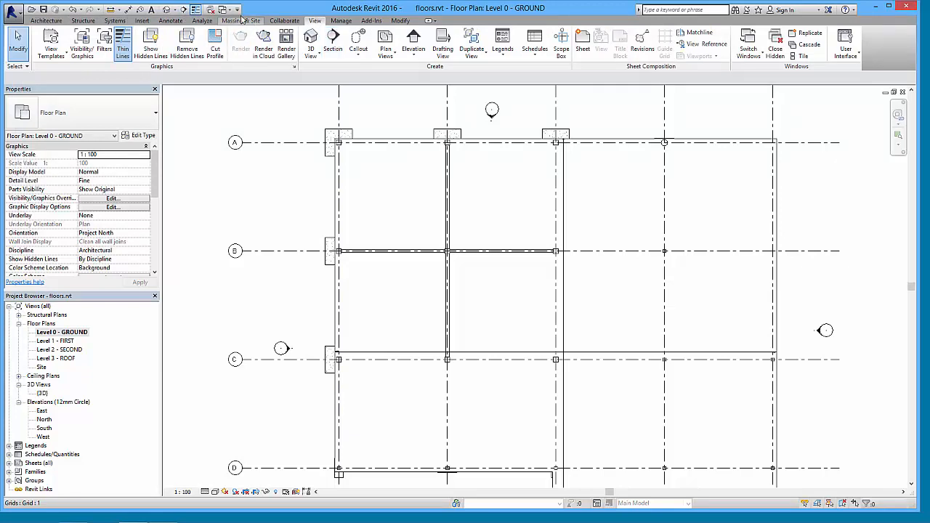
{"action": "left_click", "coordinate": [333, 43]}
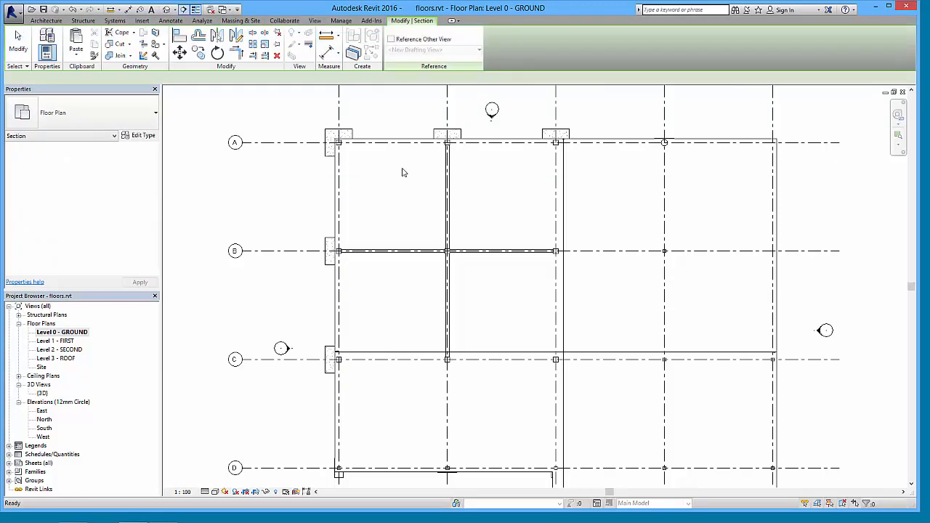
{"action": "left_click", "coordinate": [392, 106]}
{"action": "left_click", "coordinate": [392, 295]}
{"action": "key", "text": "Escape"}
{"action": "left_click", "coordinate": [409, 285]}
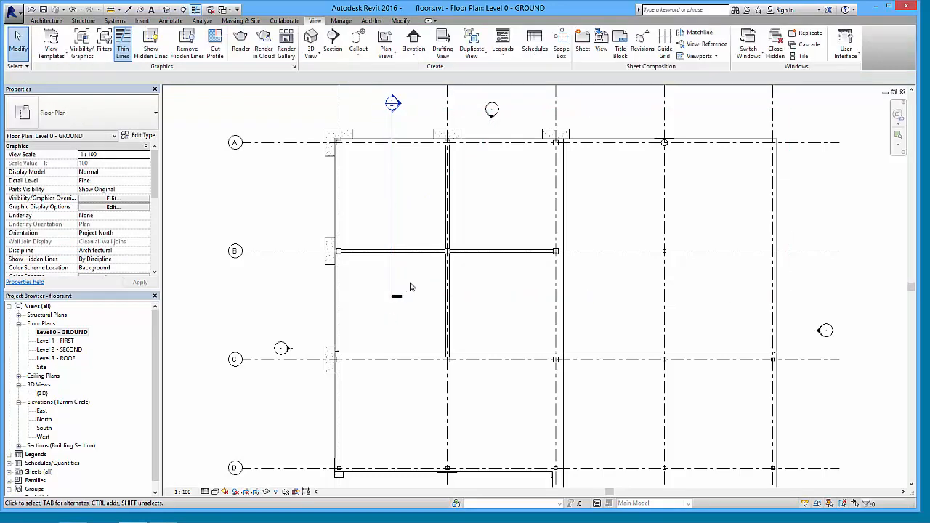
Step: Shorten the new section's view depth to just beyond the grid 2 core walls and open the section view
{"action": "left_click", "coordinate": [392, 198]}
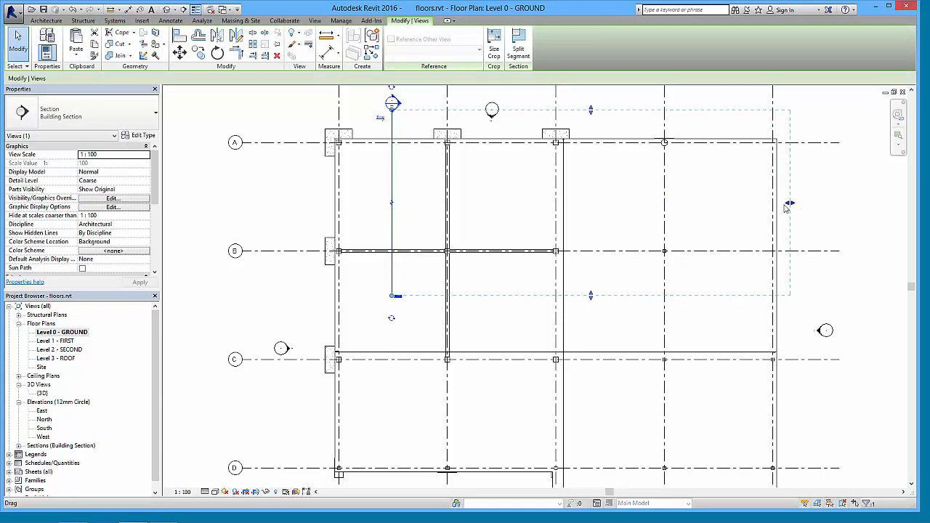
{"action": "left_click_drag", "start_coordinate": [790, 205], "coordinate": [469, 203]}
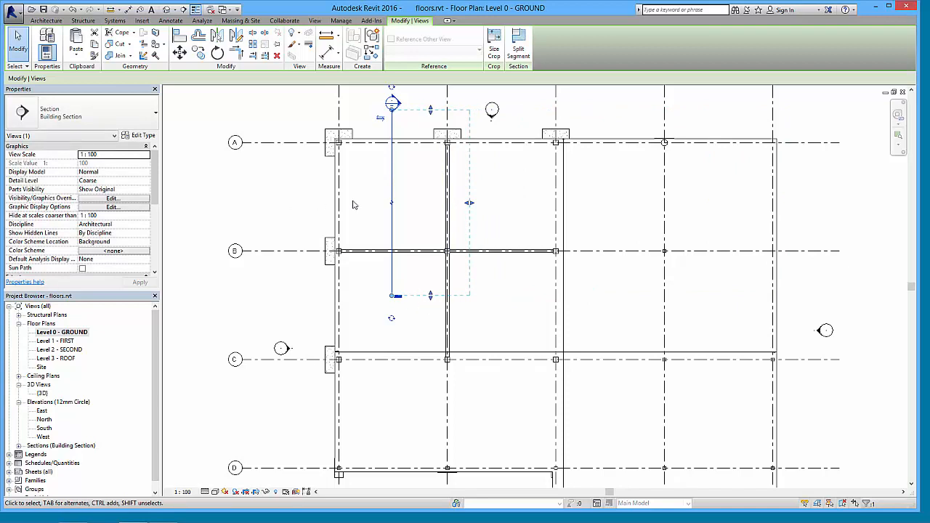
{"action": "right_click", "coordinate": [392, 169]}
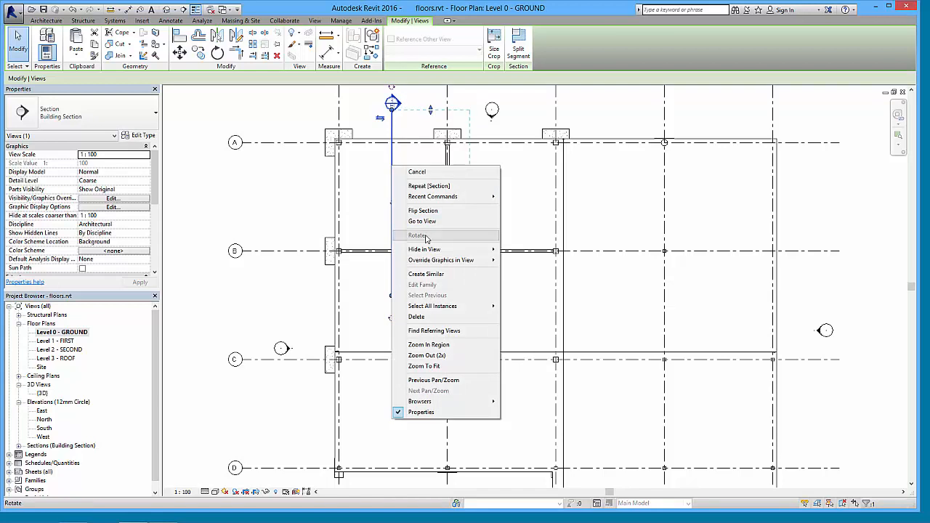
{"action": "left_click", "coordinate": [422, 221]}
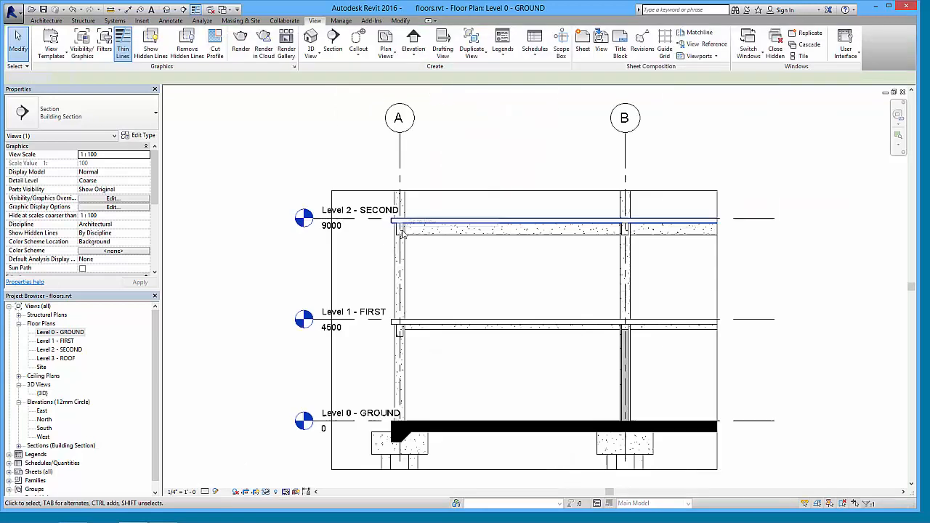
Step: Turn off cropping in the section view and look over the full building from the foundations to the roof
{"action": "middle_click_drag", "start_coordinate": [452, 295], "coordinate": [447, 244]}
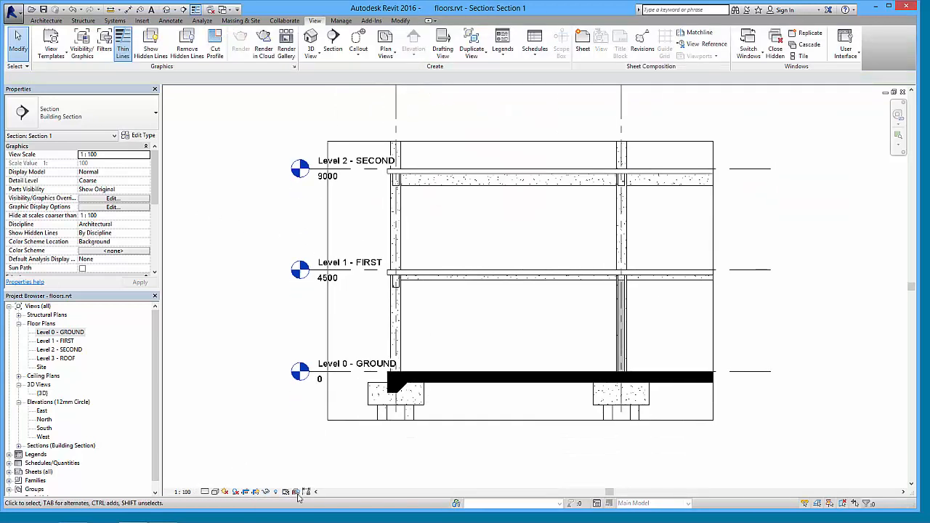
{"action": "left_click", "coordinate": [249, 491]}
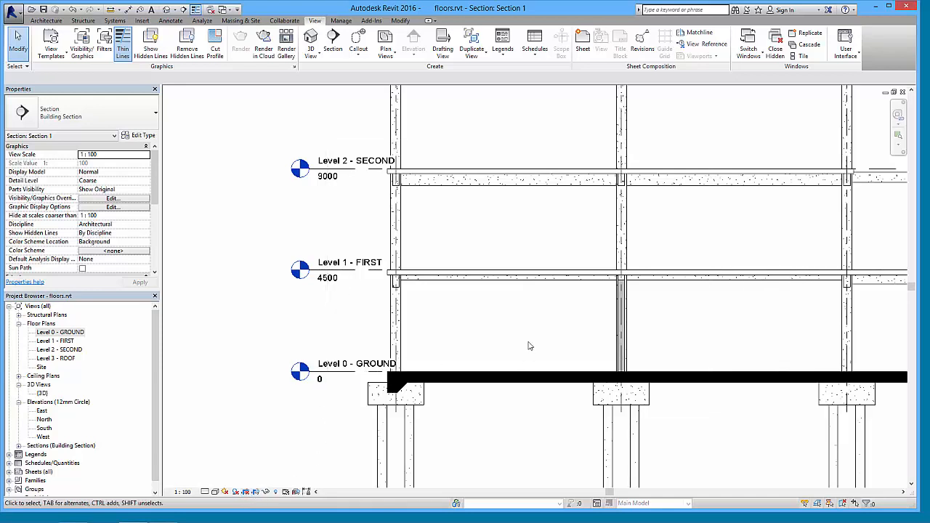
{"action": "middle_click_drag", "start_coordinate": [530, 348], "coordinate": [498, 285]}
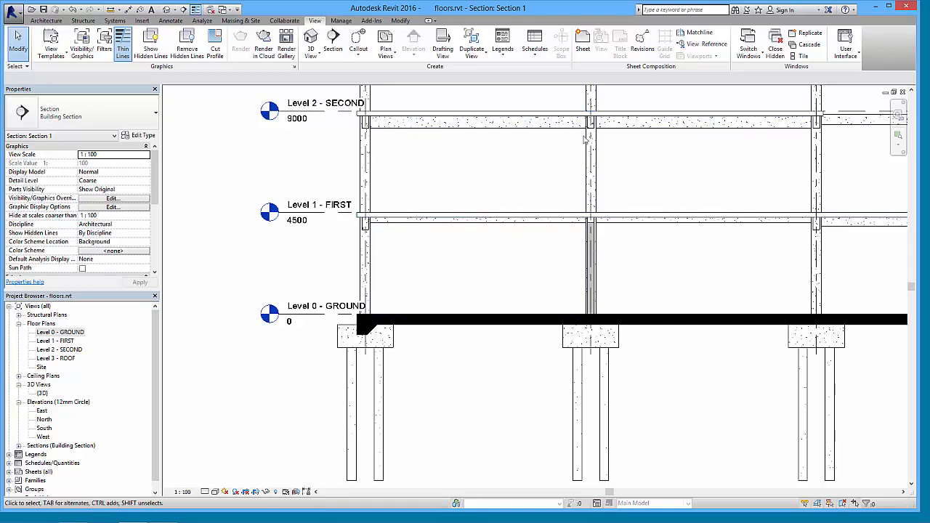
{"action": "middle_click_drag", "start_coordinate": [564, 163], "coordinate": [547, 267]}
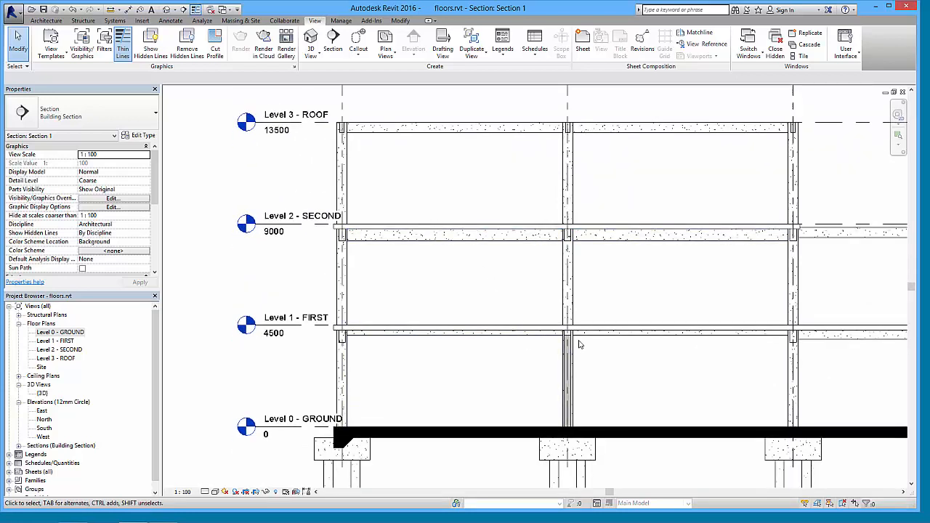
Step: Set the top offset of the core wall cut along grid B to -800
{"action": "middle_click_drag", "start_coordinate": [500, 340], "coordinate": [495, 260]}
{"action": "scroll", "coordinate": [571, 246], "scroll_direction": "up", "scroll_amount": 4}
{"action": "scroll", "coordinate": [570, 243], "scroll_direction": "up", "scroll_amount": 1}
{"action": "left_click", "coordinate": [536, 249]}
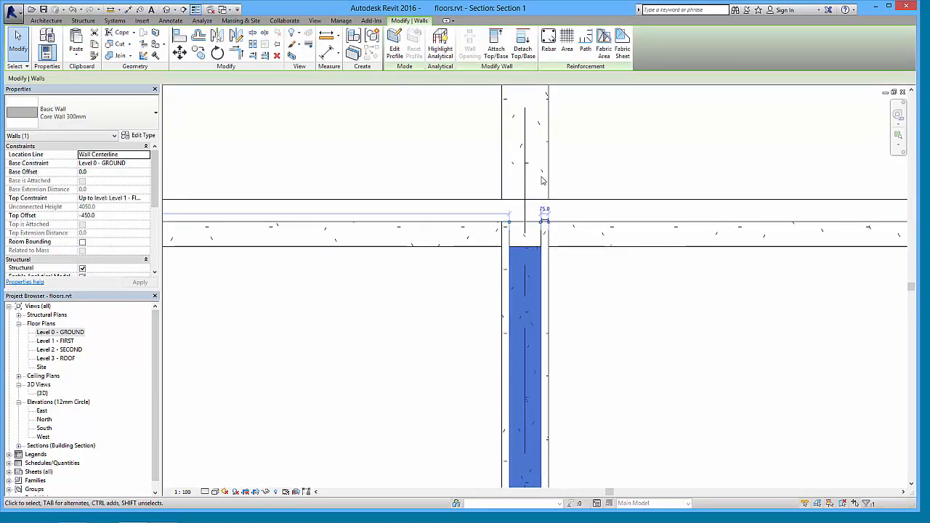
{"action": "left_click", "coordinate": [121, 214]}
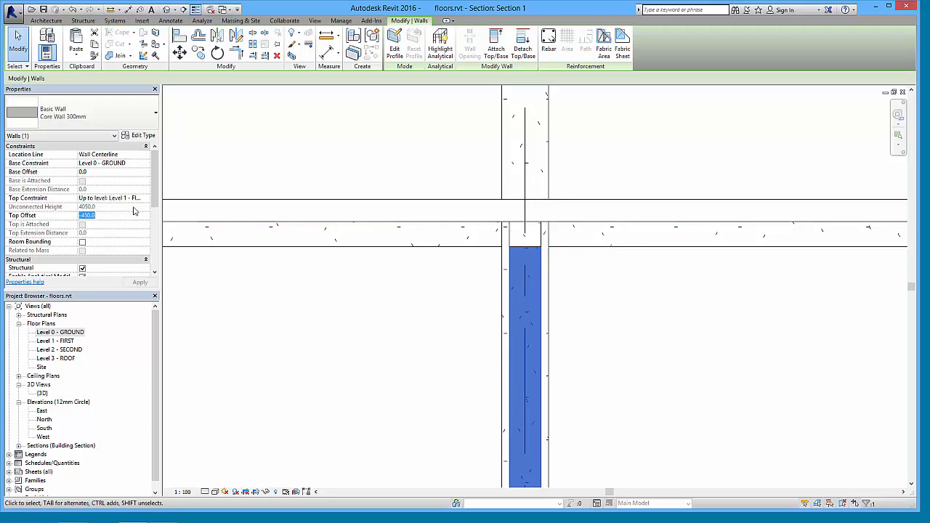
{"action": "type", "text": "-800"}
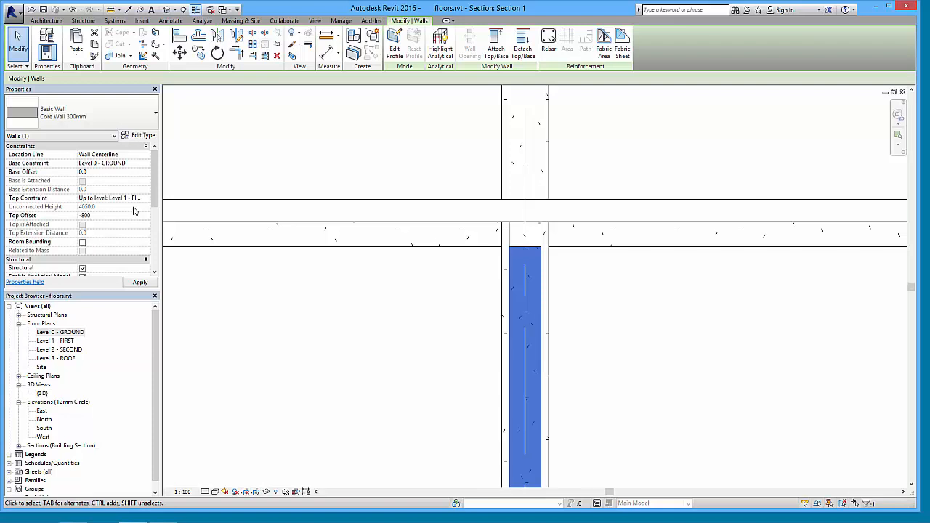
{"action": "left_click", "coordinate": [145, 282]}
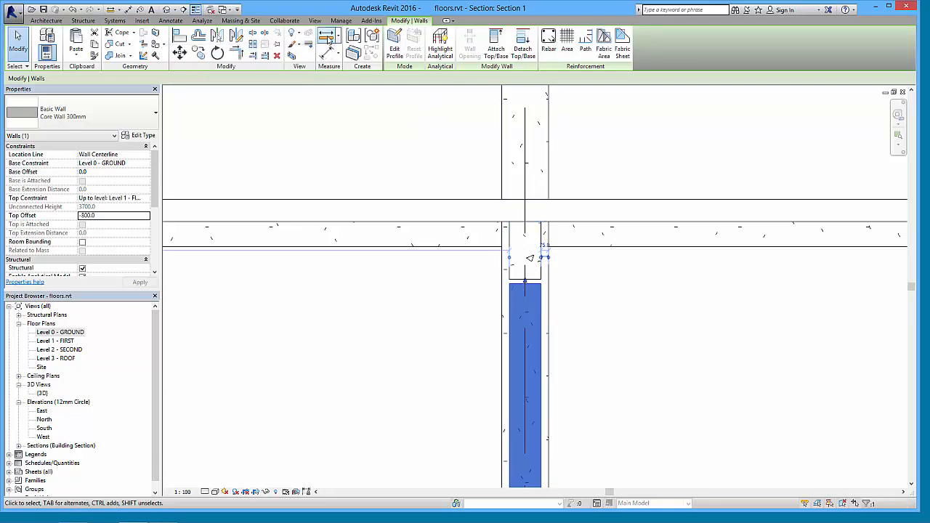
Step: Measure the vertical distance from the Level 1 floor's top surface to the underside of the beam above the cut core wall
{"action": "left_click", "coordinate": [392, 84]}
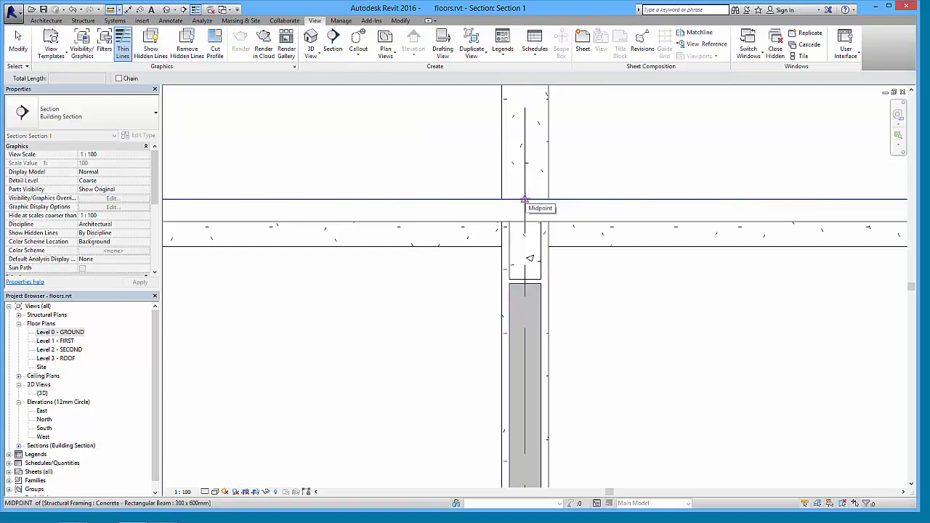
{"action": "left_click", "coordinate": [524, 199]}
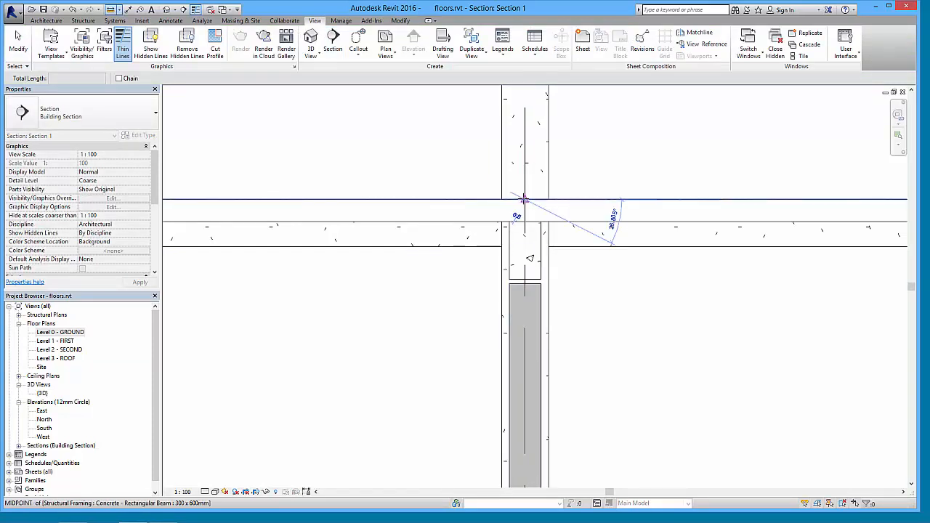
{"action": "left_click", "coordinate": [525, 279]}
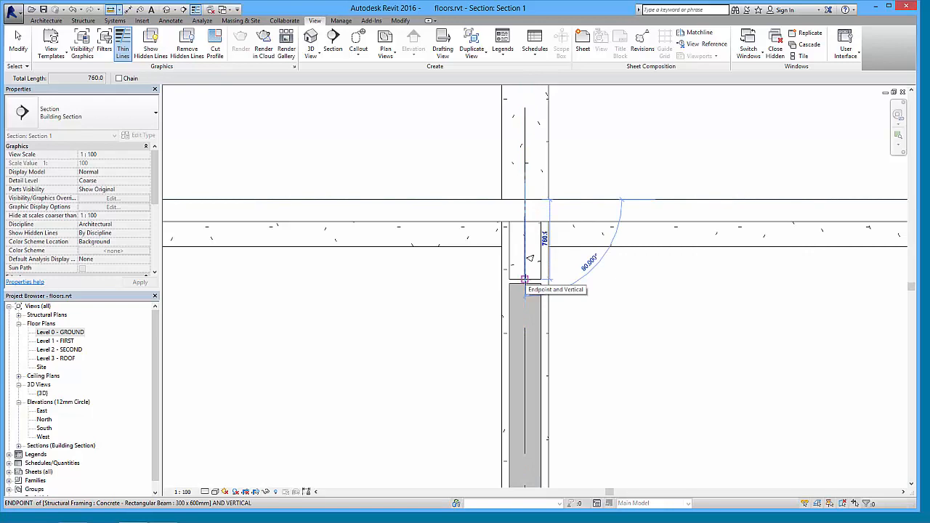
{"action": "scroll", "coordinate": [525, 279], "scroll_direction": "up", "scroll_amount": 2}
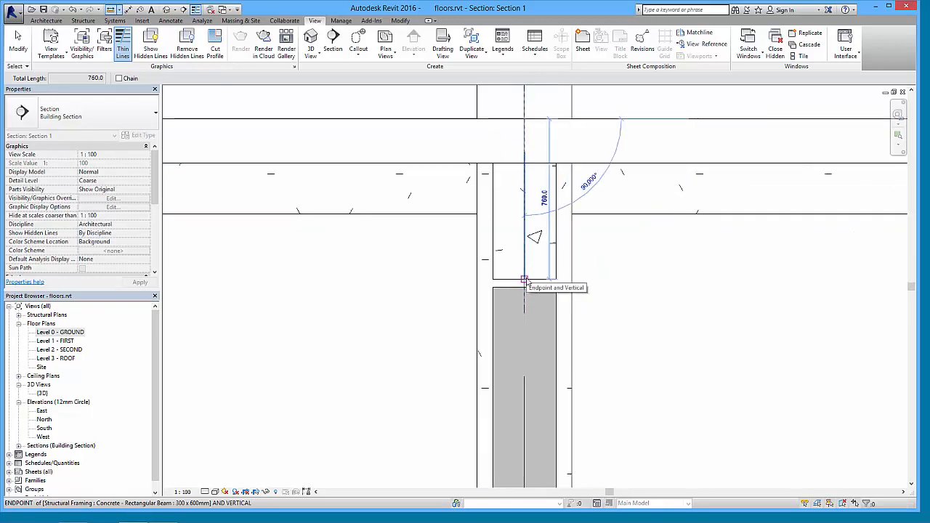
{"action": "key", "text": "Escape"}
{"action": "key", "text": "Escape"}
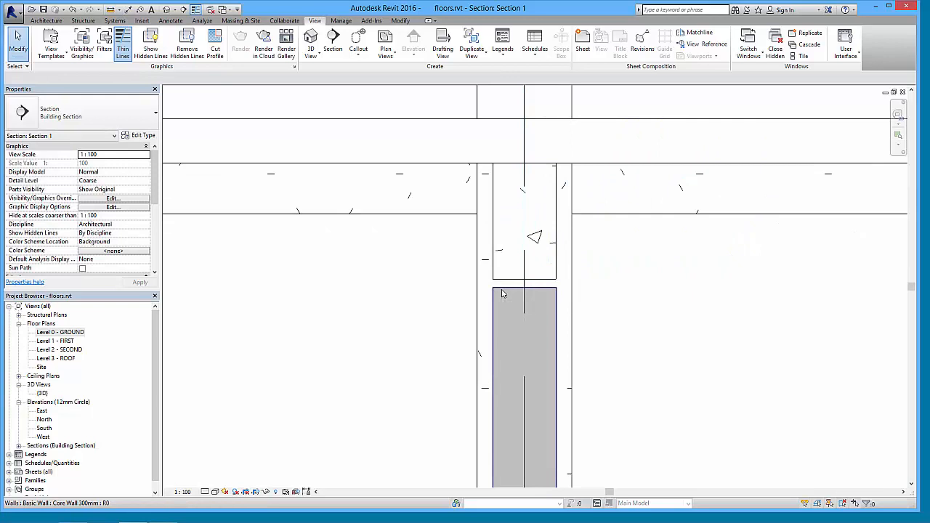
Step: Select all core wall instances visible in the section and set their top offset to -760
{"action": "left_click", "coordinate": [502, 293]}
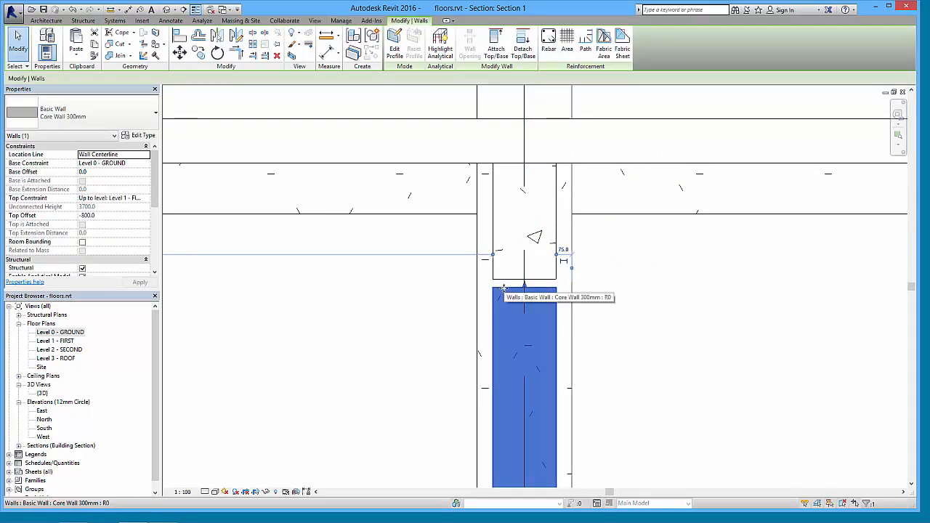
{"action": "right_click", "coordinate": [504, 289]}
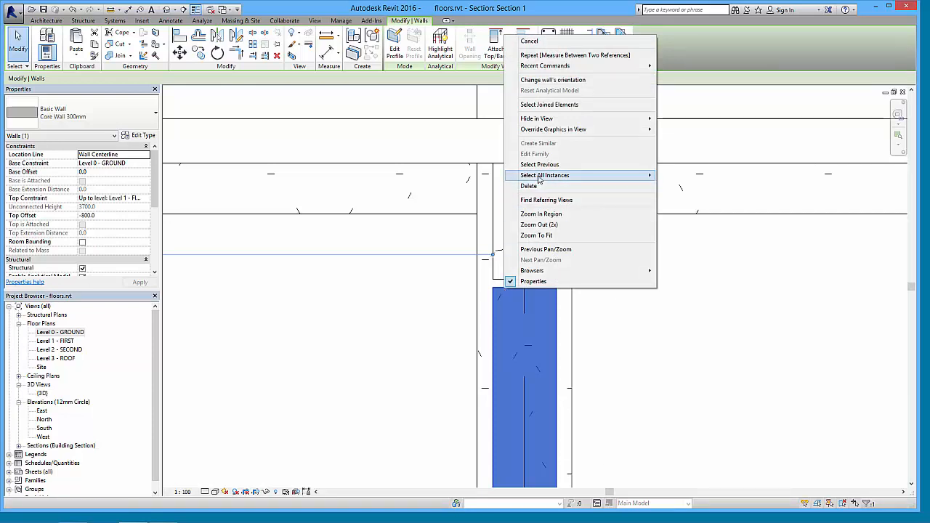
{"action": "mouse_move", "coordinate": [543, 175]}
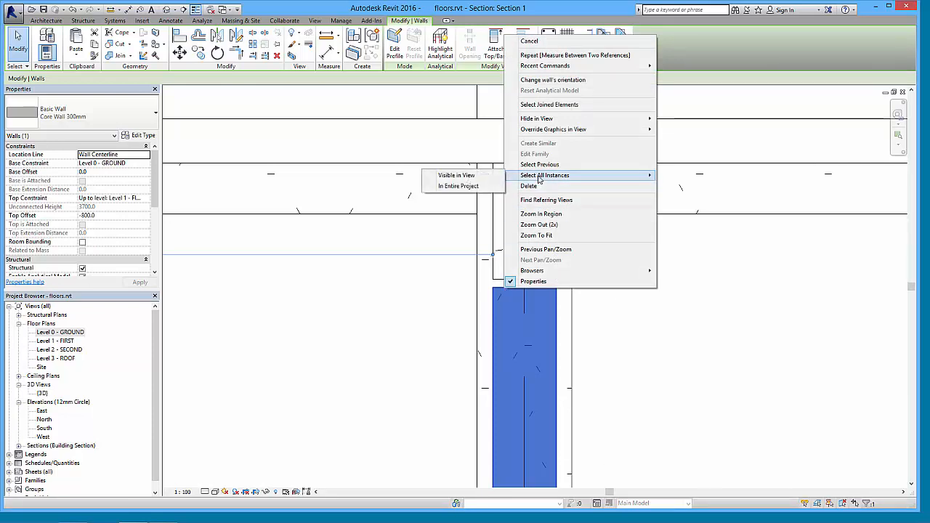
{"action": "left_click", "coordinate": [457, 179]}
{"action": "scroll", "coordinate": [729, 282], "scroll_direction": "down", "scroll_amount": 5}
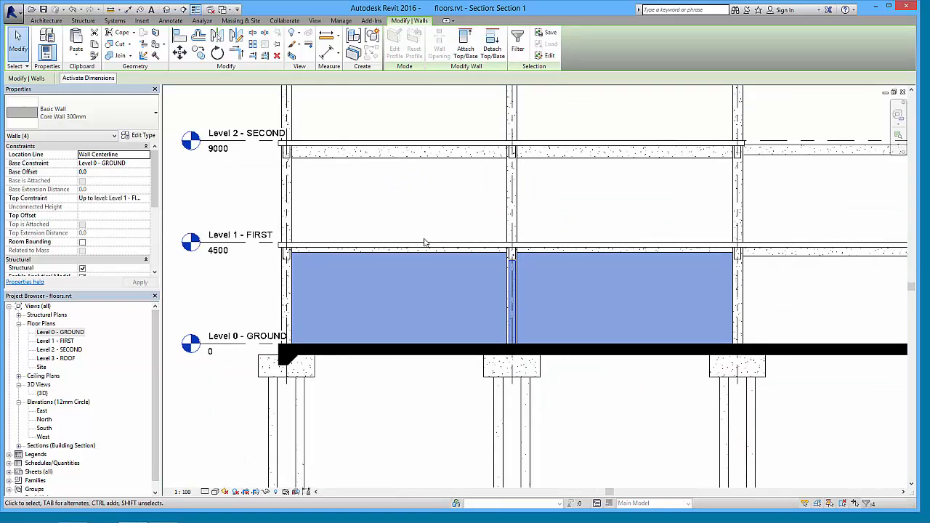
{"action": "scroll", "coordinate": [432, 313], "scroll_direction": "up", "scroll_amount": 2}
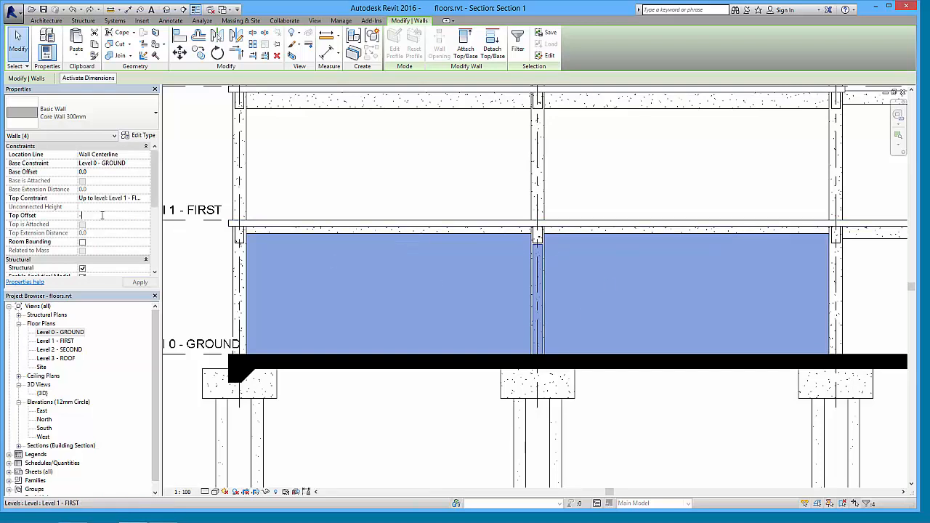
{"action": "key", "text": "Return"}
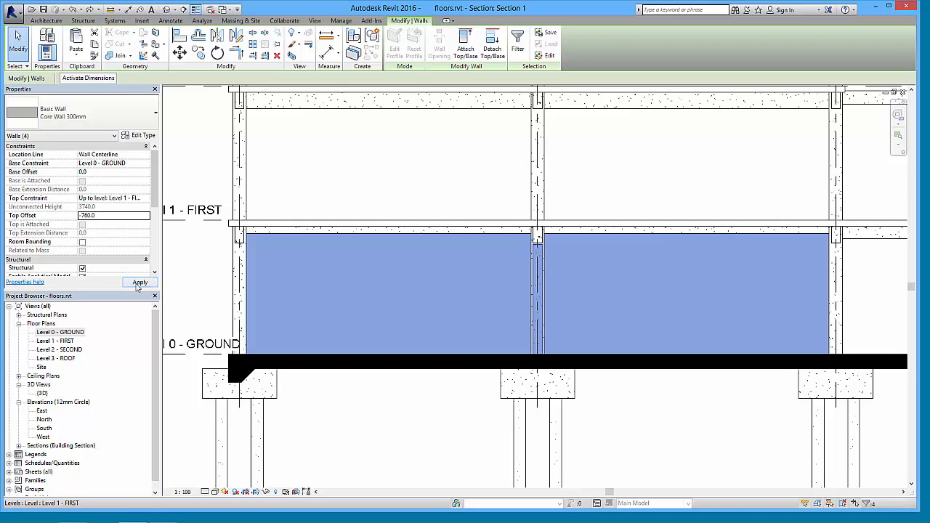
{"action": "left_click", "coordinate": [138, 284]}
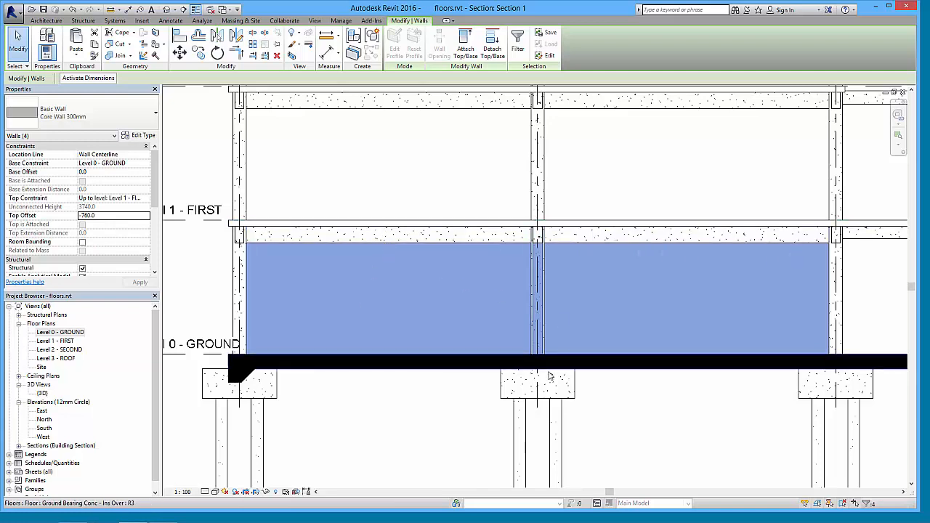
{"action": "left_click", "coordinate": [210, 164]}
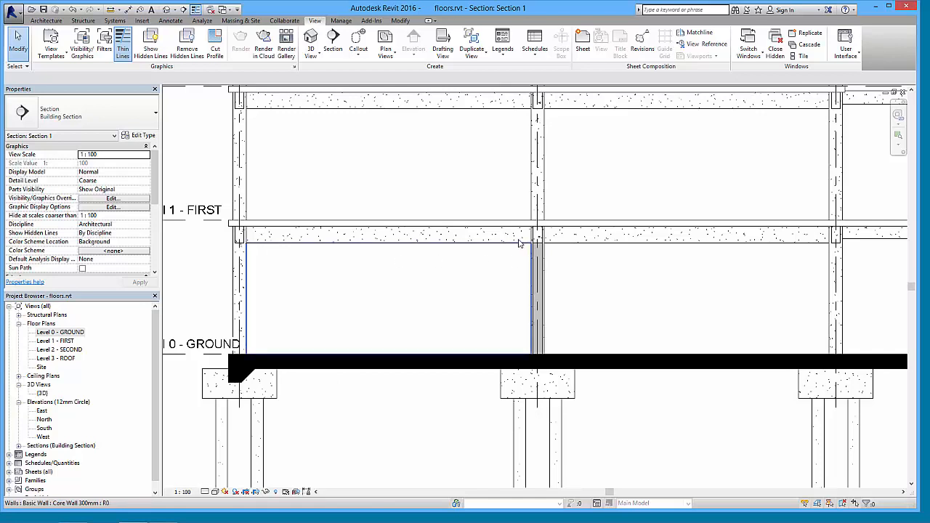
Step: Copy all Core Wall 300mm instances from the Level 0 - GROUND plan and paste them aligned to Level 1 - FIRST and Level 2 - SECOND
{"action": "double_click", "coordinate": [73, 334]}
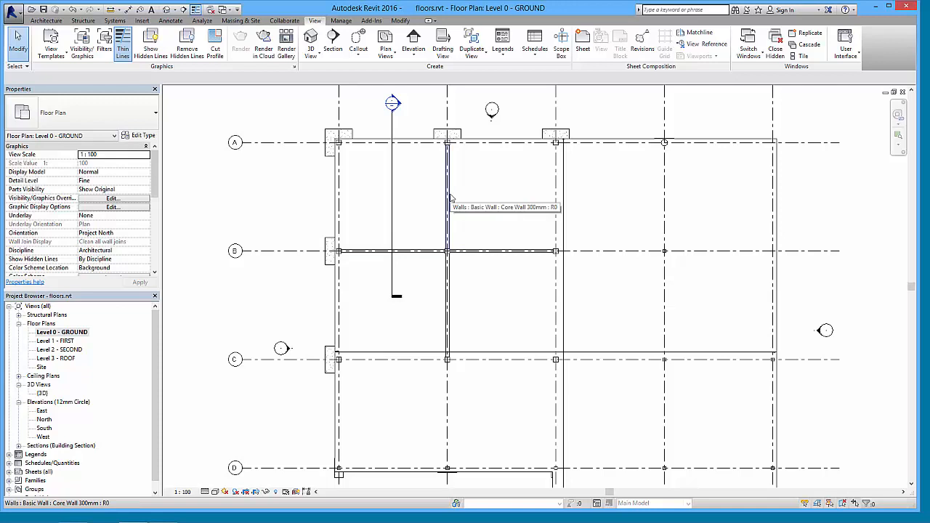
{"action": "left_click", "coordinate": [449, 198]}
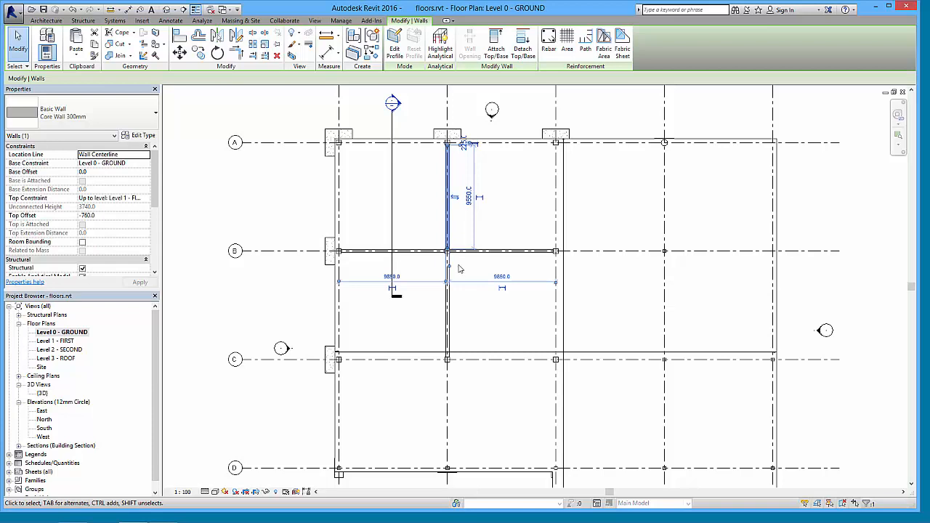
{"action": "right_click", "coordinate": [448, 227]}
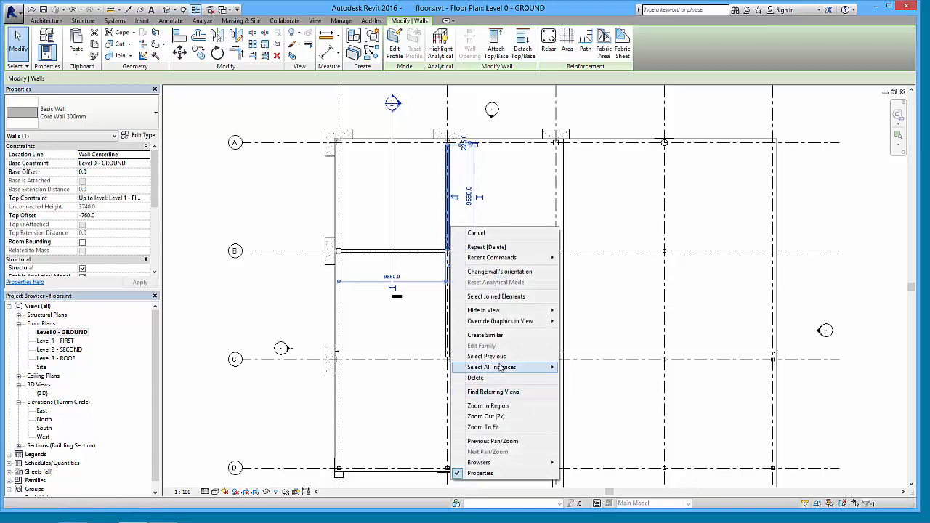
{"action": "mouse_move", "coordinate": [500, 370]}
{"action": "left_click", "coordinate": [414, 367]}
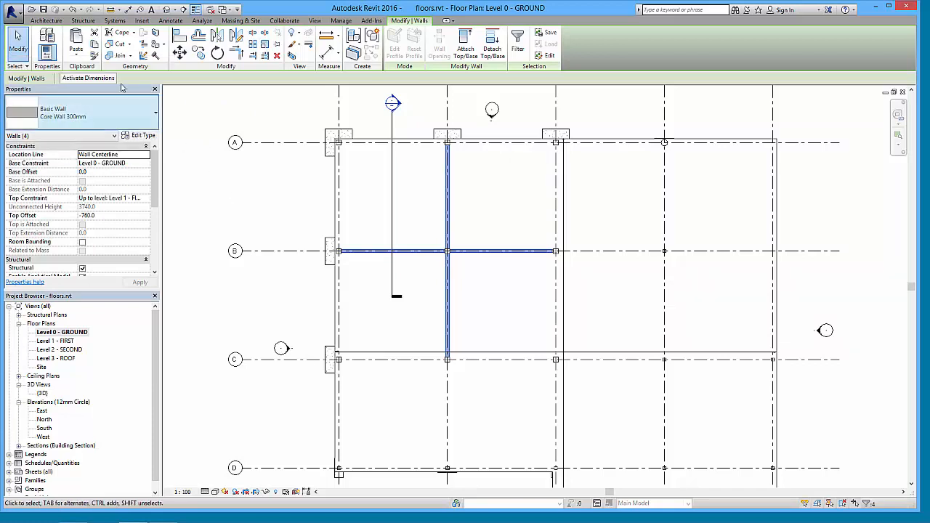
{"action": "left_click", "coordinate": [77, 57]}
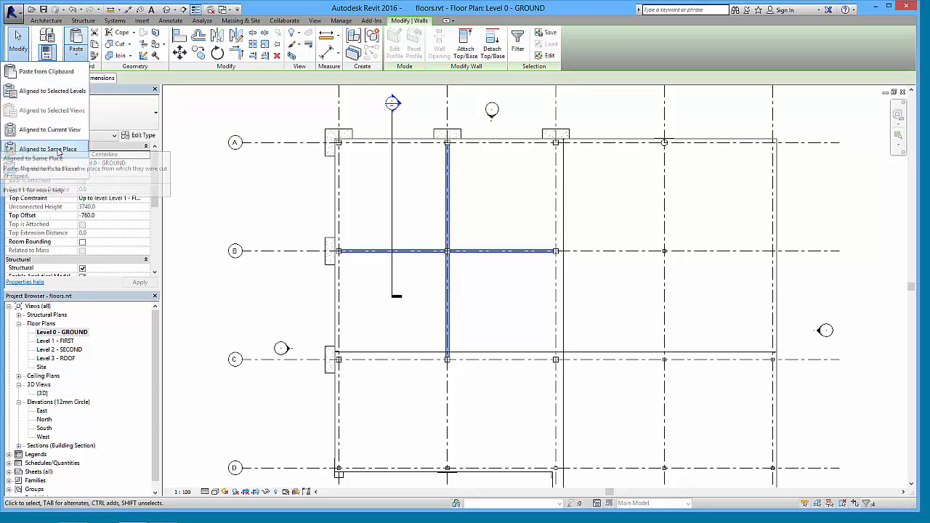
{"action": "left_click", "coordinate": [59, 95]}
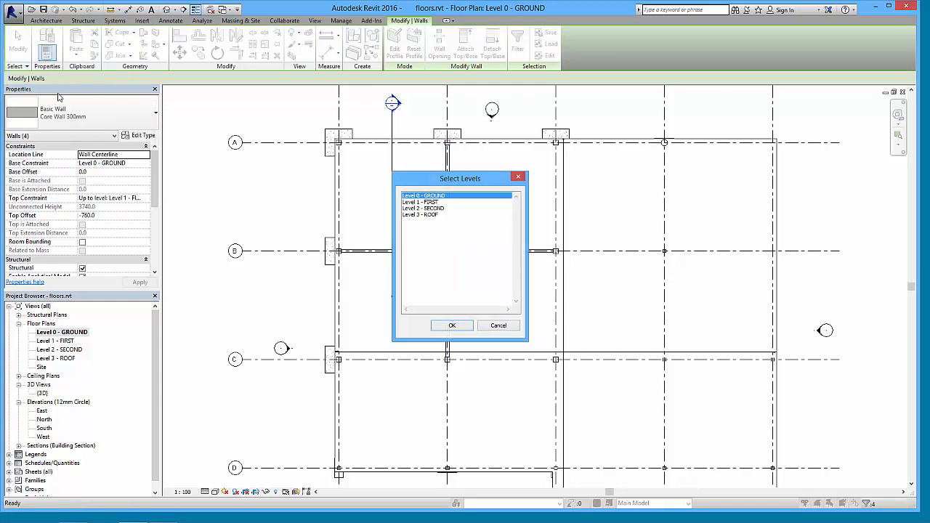
{"action": "left_click", "coordinate": [411, 203]}
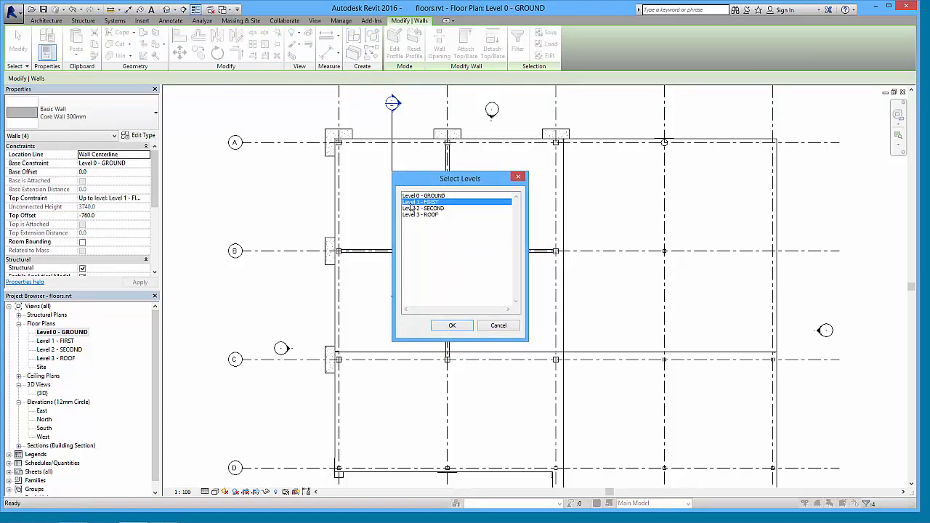
{"action": "left_click", "coordinate": [412, 209], "text": "ctrl"}
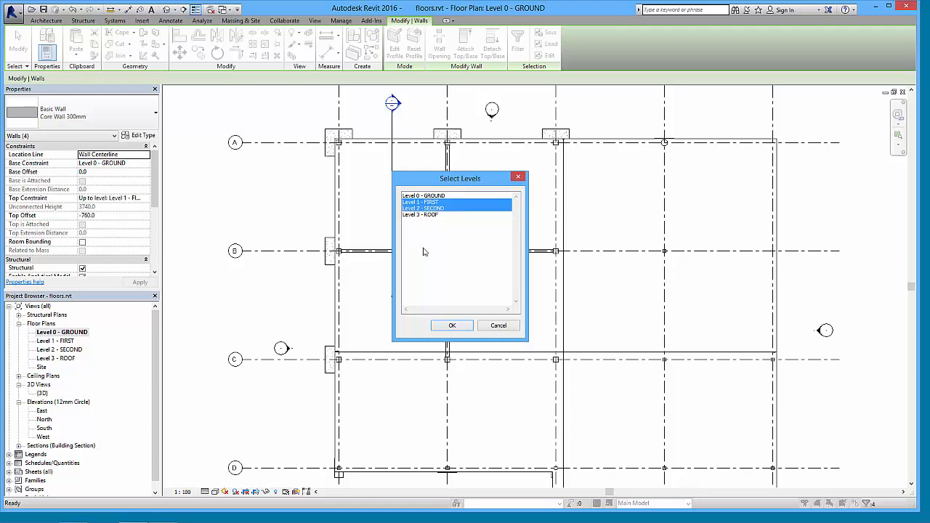
{"action": "left_click", "coordinate": [453, 326]}
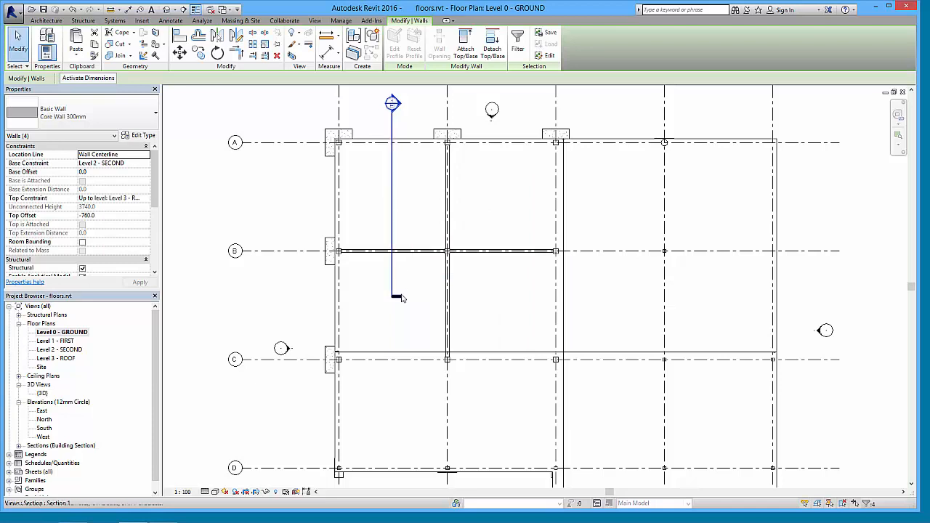
Step: Examine the copied core walls in the 3D view and in Section 1 up to the roof
{"action": "left_click", "coordinate": [167, 10]}
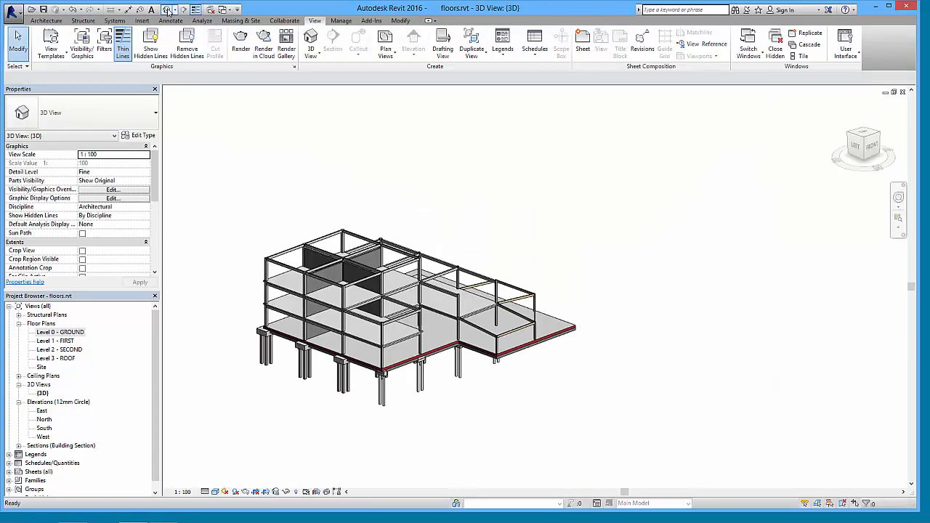
{"action": "scroll", "coordinate": [304, 326], "scroll_direction": "up", "scroll_amount": 3}
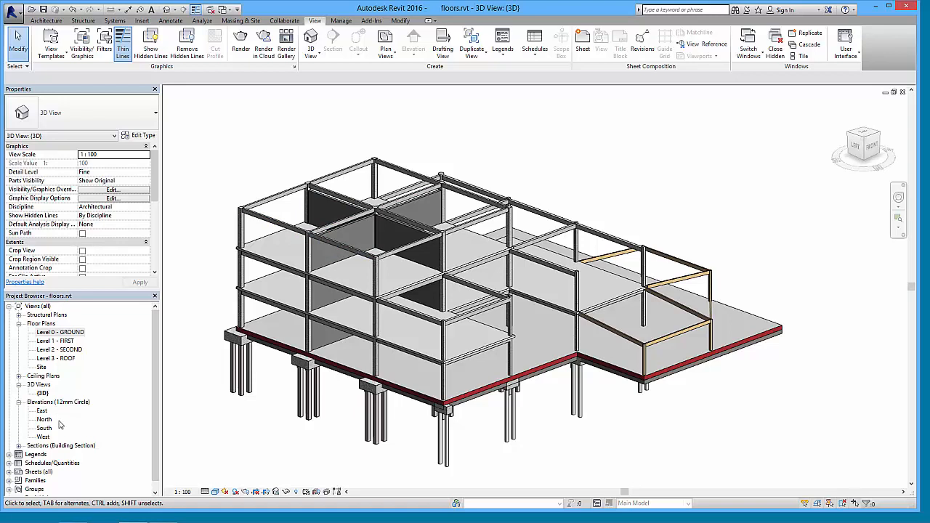
{"action": "left_click", "coordinate": [19, 447]}
{"action": "double_click", "coordinate": [49, 455]}
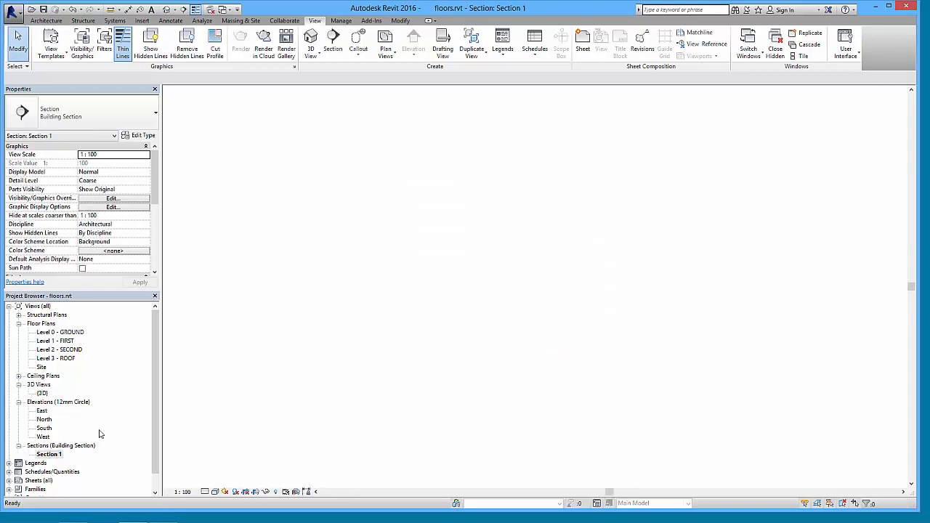
{"action": "middle_click_drag", "start_coordinate": [443, 226], "coordinate": [428, 489]}
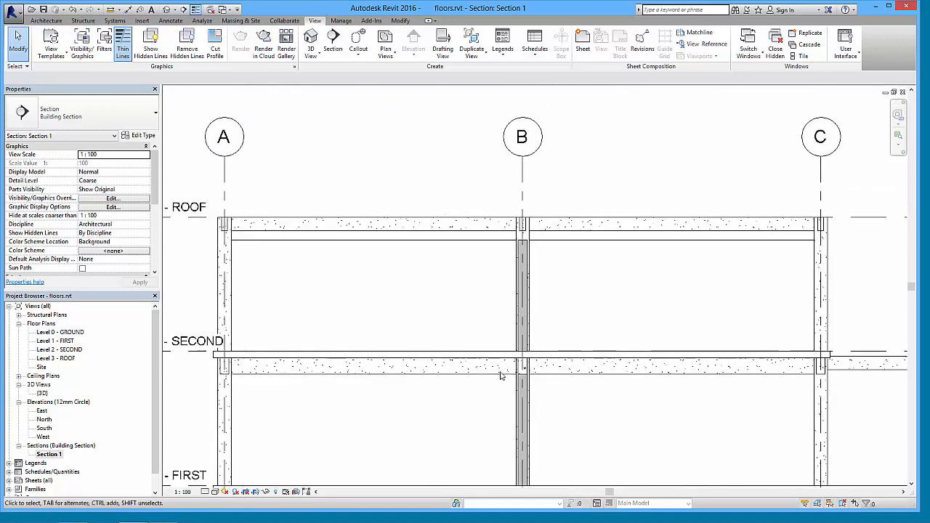
Step: Measure the roof beam's depth beside grid B in Section 1 and check the top offset of the core wall below it
{"action": "scroll", "coordinate": [525, 231], "scroll_direction": "up", "scroll_amount": 5}
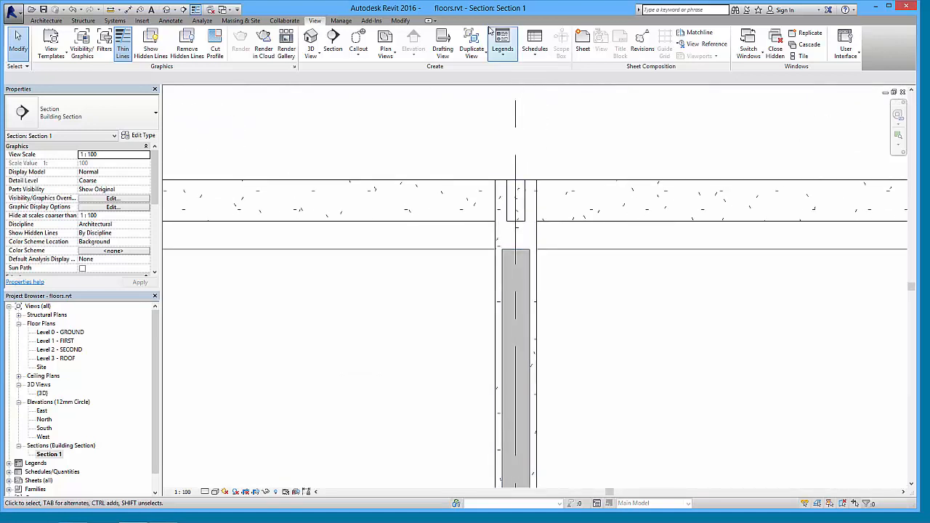
{"action": "left_click", "coordinate": [110, 10]}
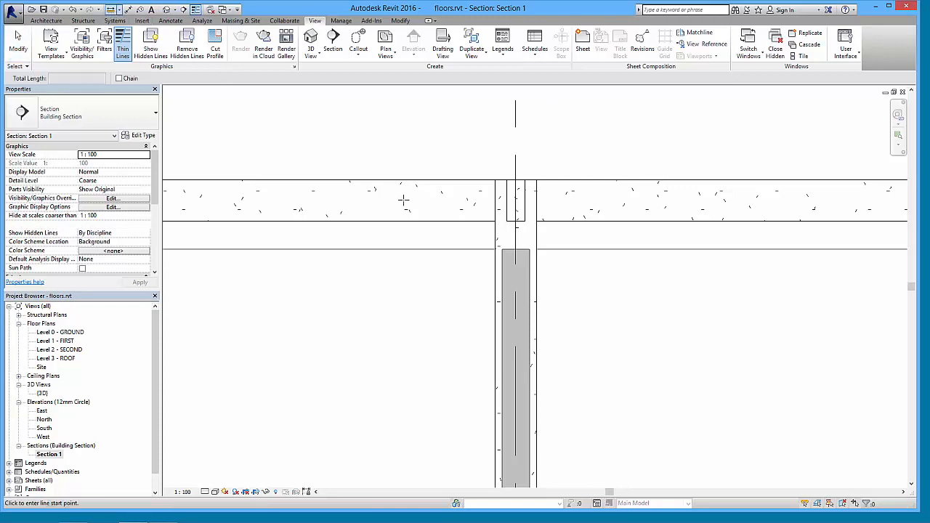
{"action": "left_click", "coordinate": [495, 180]}
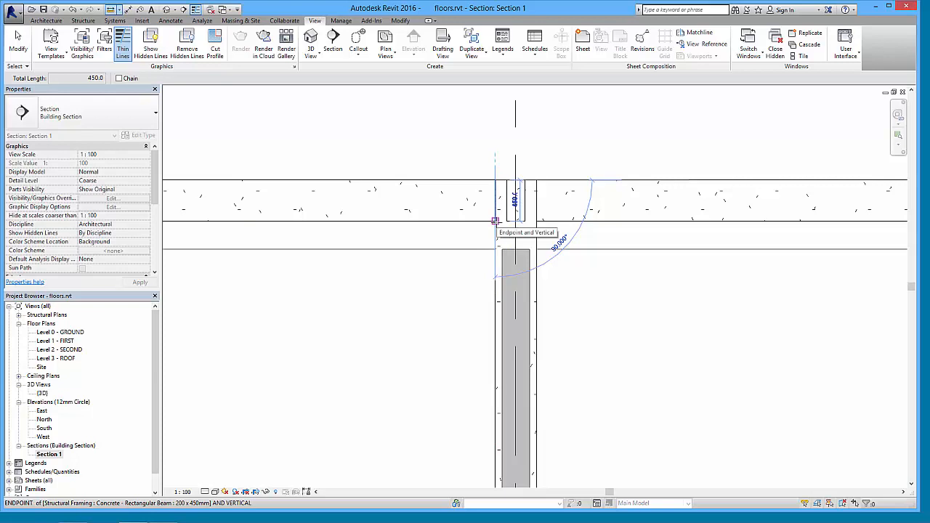
{"action": "key", "text": "Escape"}
{"action": "key", "text": "Escape"}
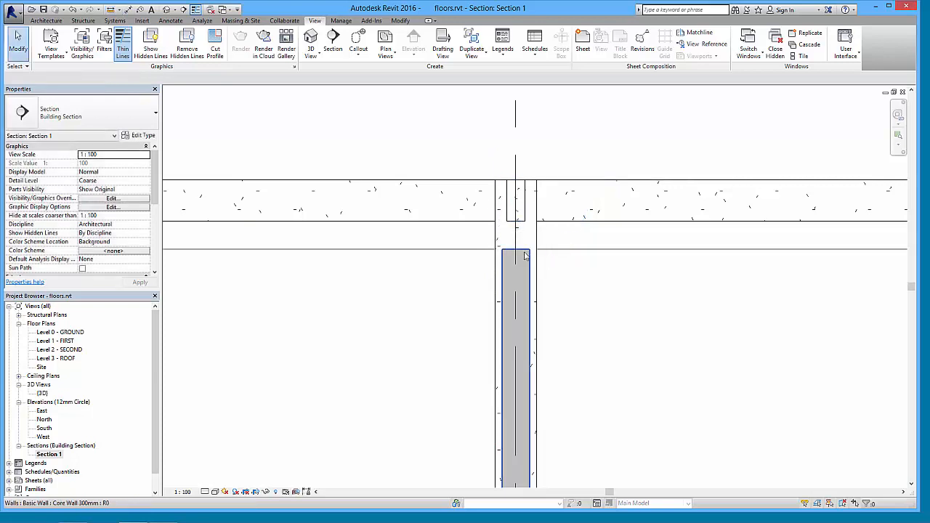
{"action": "left_click", "coordinate": [525, 255]}
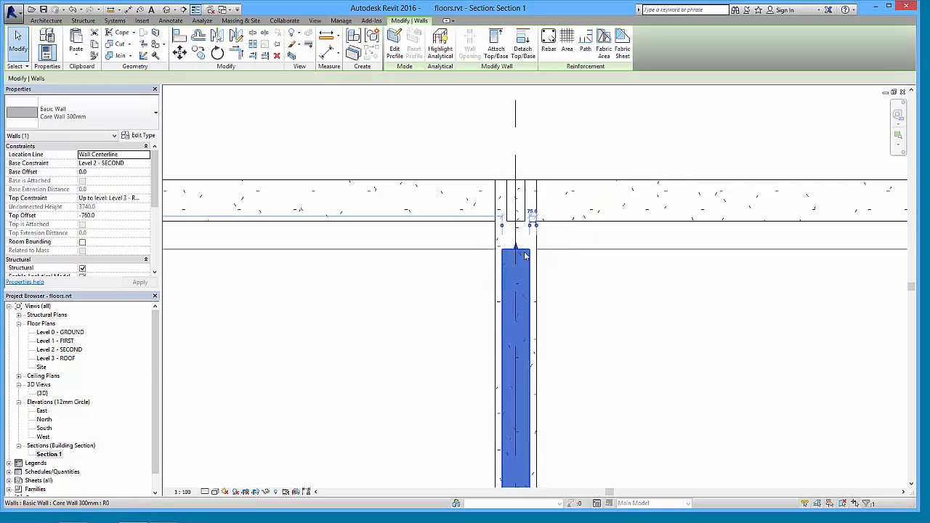
Step: Select only the walls between Level 2 - SECOND and Level 3 - ROOF, excluding floors and framing, and set their top offset to -450
{"action": "scroll", "coordinate": [511, 272], "scroll_direction": "down", "scroll_amount": 5}
{"action": "left_click", "coordinate": [446, 233]}
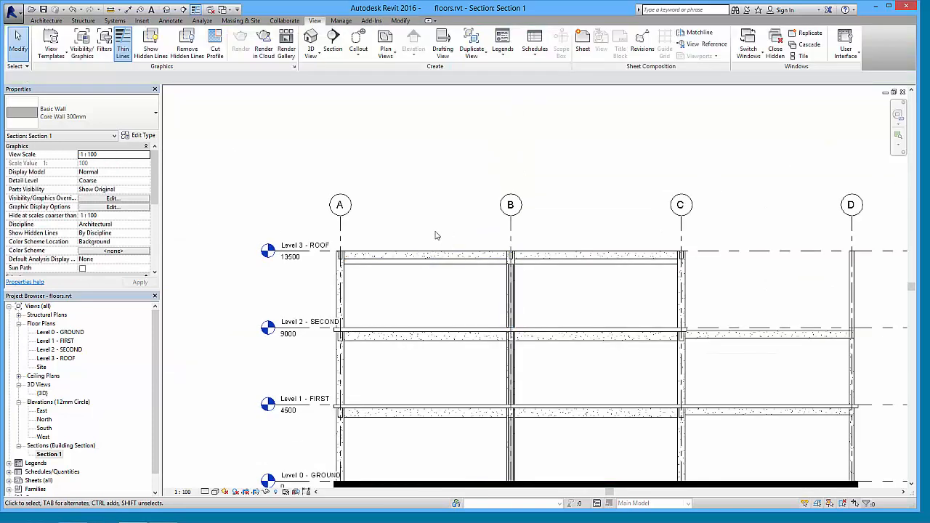
{"action": "left_click_drag", "start_coordinate": [308, 221], "coordinate": [744, 347]}
{"action": "left_click", "coordinate": [392, 42]}
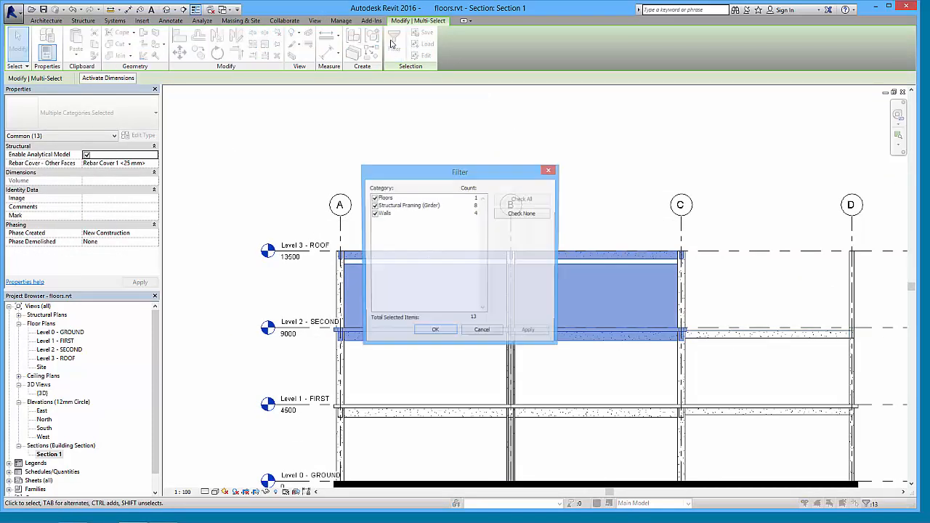
{"action": "left_click", "coordinate": [374, 206]}
{"action": "left_click", "coordinate": [373, 198]}
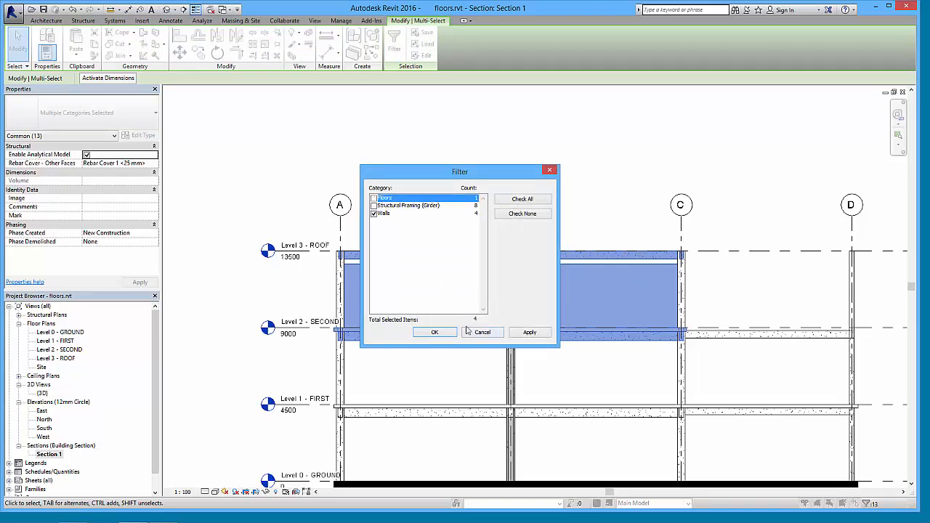
{"action": "left_click", "coordinate": [433, 332]}
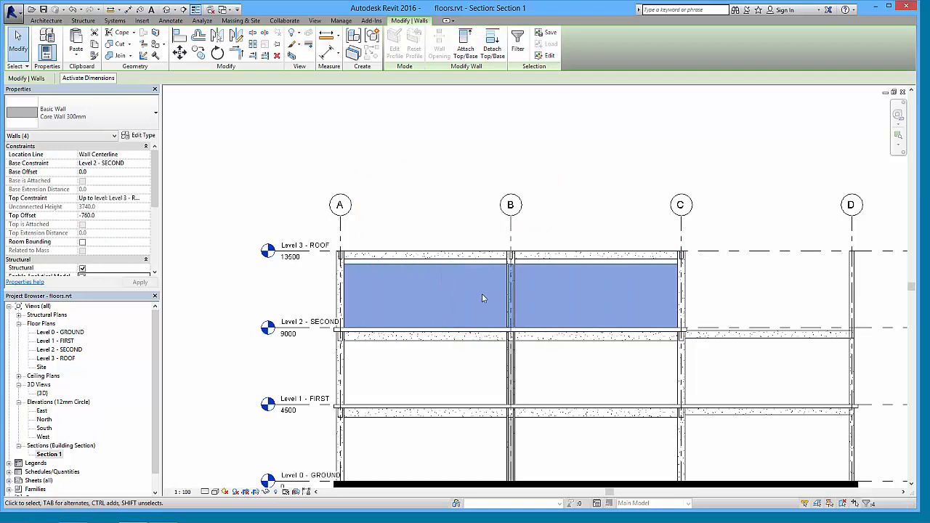
{"action": "left_click", "coordinate": [110, 216]}
{"action": "type", "text": "-450"}
{"action": "left_click", "coordinate": [139, 282]}
{"action": "left_click", "coordinate": [228, 197]}
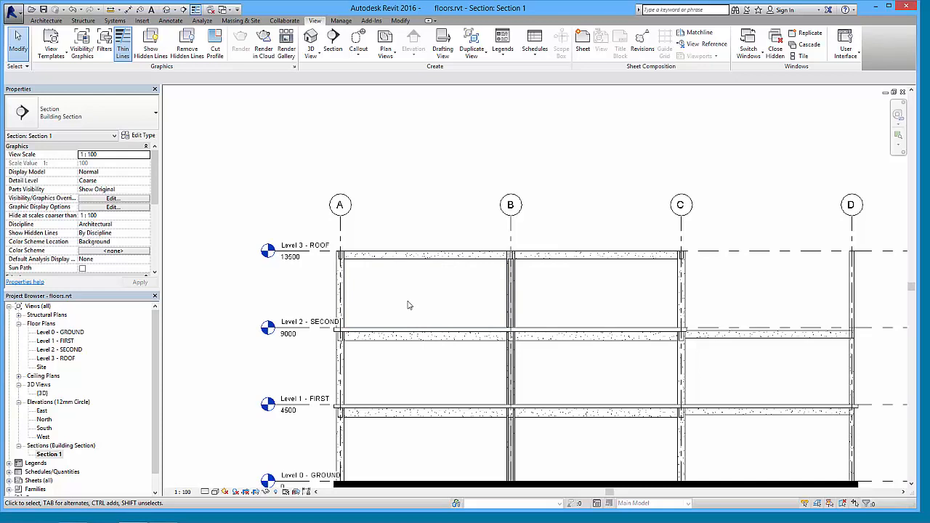
Step: Edit the profile of the second-floor core wall between grids A and B, sketching an opening about 7300 mm wide rising from its base
{"action": "left_click", "coordinate": [46, 20]}
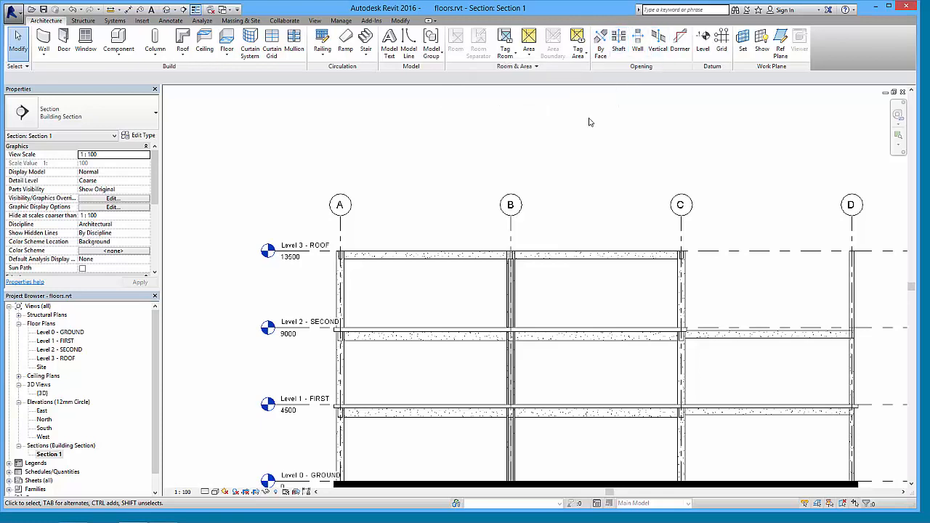
{"action": "left_click", "coordinate": [399, 267]}
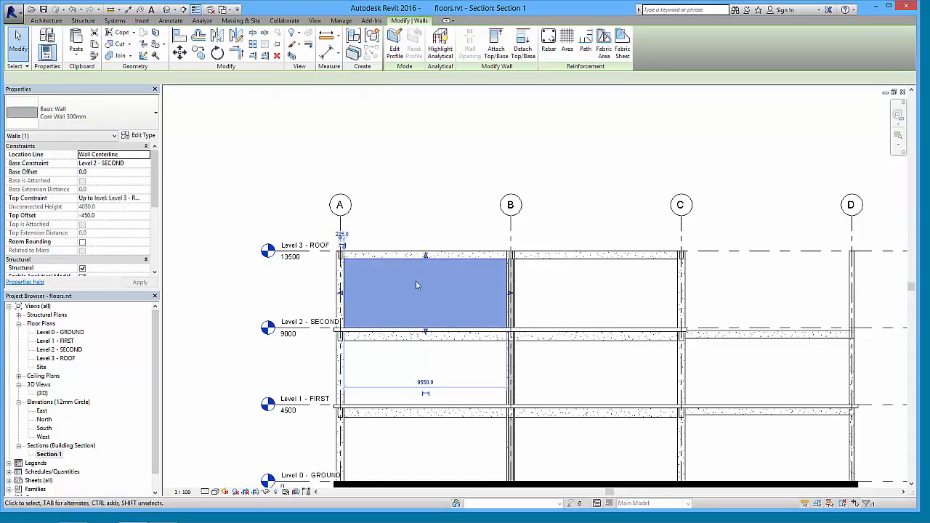
{"action": "left_click", "coordinate": [397, 49]}
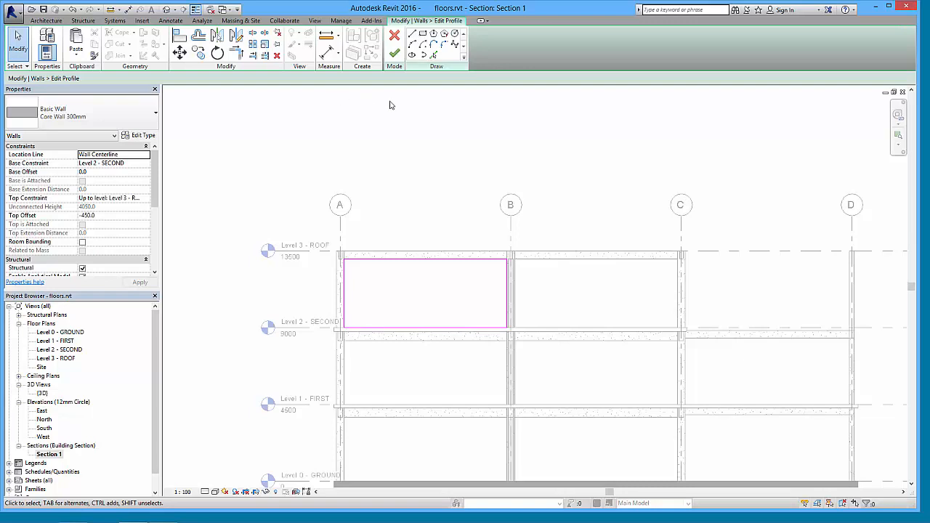
{"action": "left_click", "coordinate": [412, 34]}
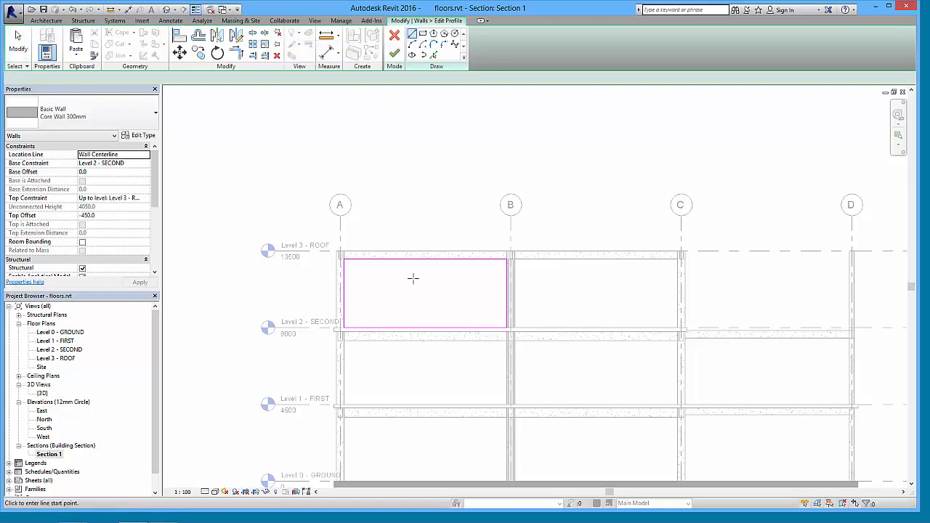
{"action": "left_click", "coordinate": [364, 327]}
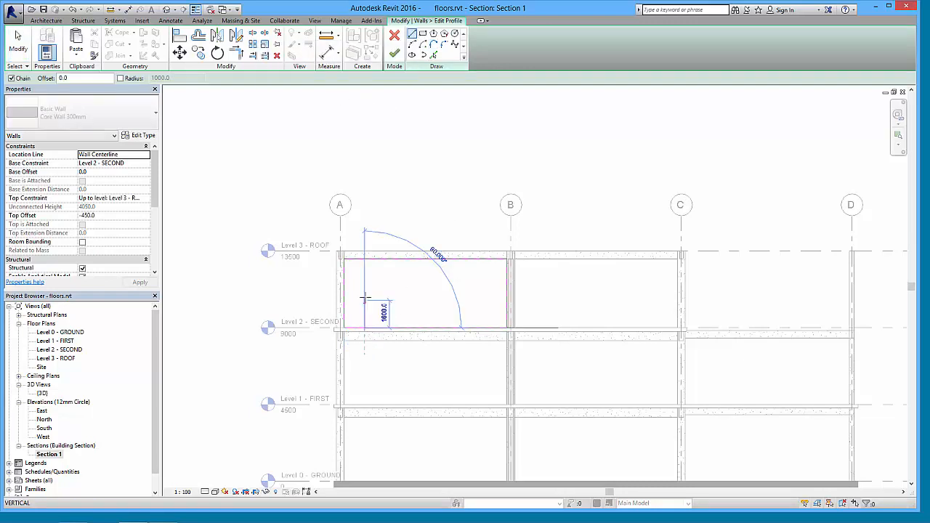
{"action": "left_click", "coordinate": [365, 271]}
{"action": "left_click", "coordinate": [489, 271]}
{"action": "left_click", "coordinate": [489, 327]}
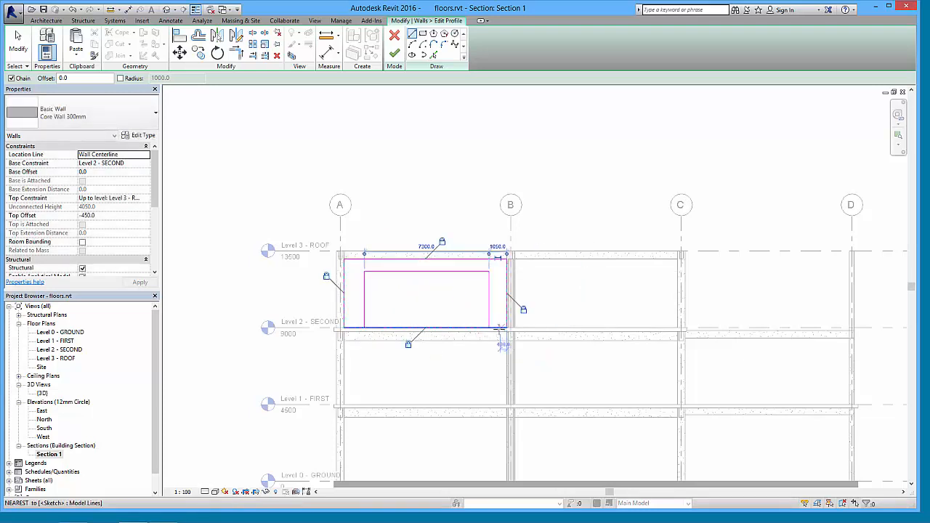
{"action": "key", "text": "Escape"}
{"action": "key", "text": "Escape"}
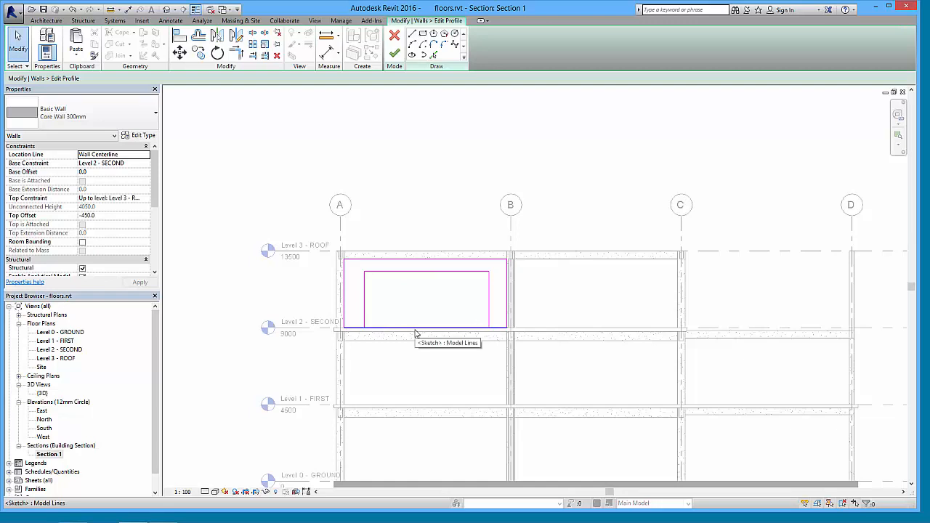
Step: Split the wall's base line, trim it back to both sides of the opening, and finish the profile
{"action": "left_click", "coordinate": [255, 33]}
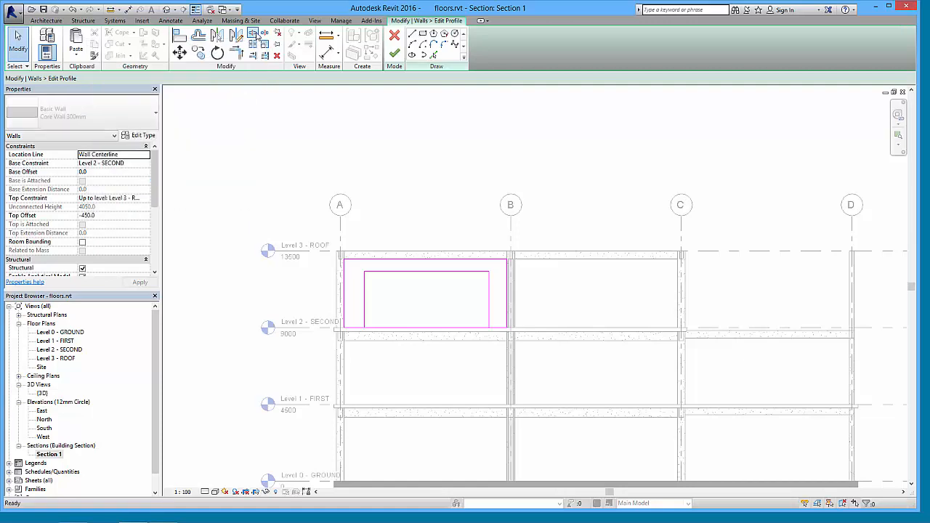
{"action": "left_click", "coordinate": [421, 327]}
{"action": "key", "text": "Escape"}
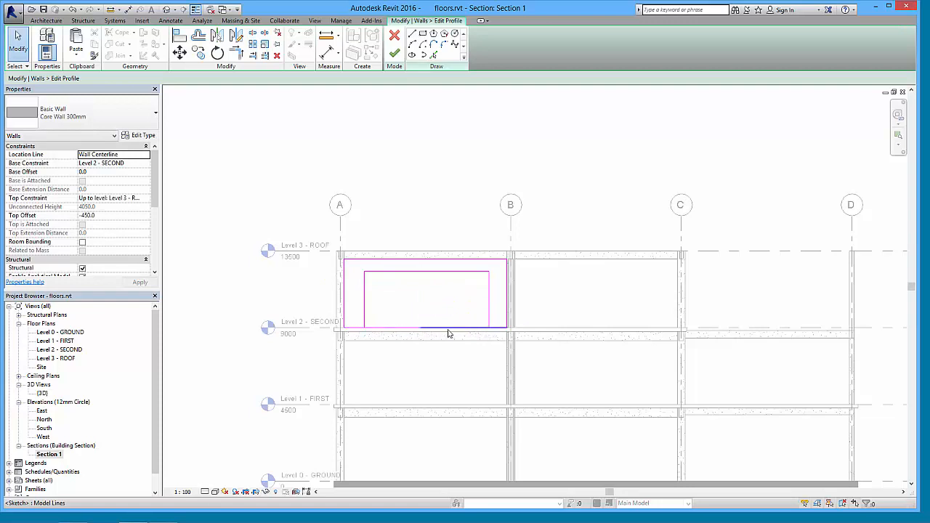
{"action": "left_click", "coordinate": [238, 56]}
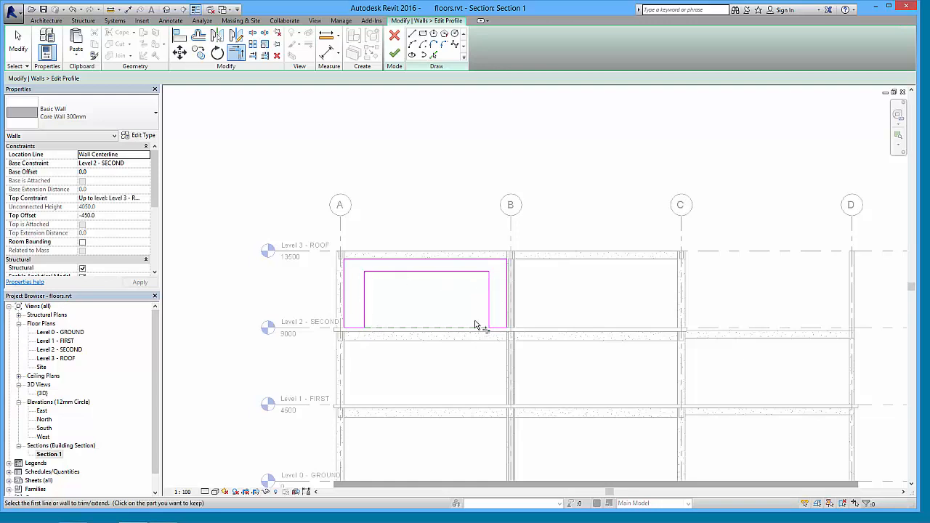
{"action": "left_click", "coordinate": [19, 43]}
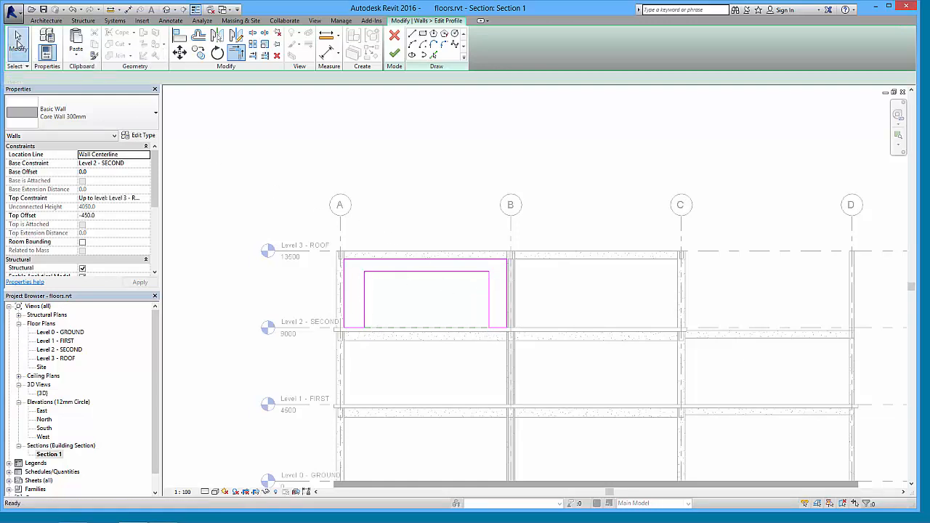
{"action": "left_click", "coordinate": [394, 53]}
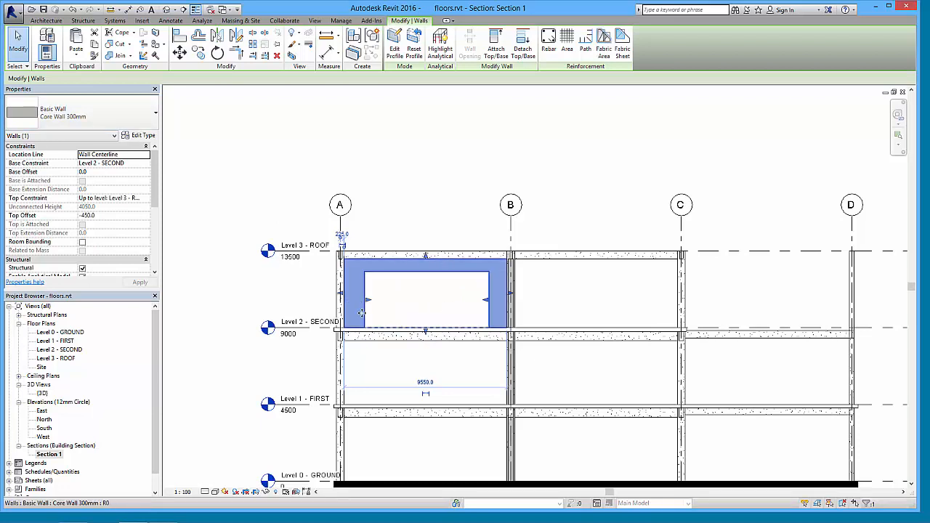
Step: Narrow the second-floor core wall opening by moving its grid B side inward, and inspect the opening in the 3D view
{"action": "mouse_move", "coordinate": [485, 300]}
{"action": "left_mouse_down"}
{"action": "mouse_move", "coordinate": [466, 301]}
{"action": "mouse_move", "coordinate": [478, 301]}
{"action": "left_mouse_up"}
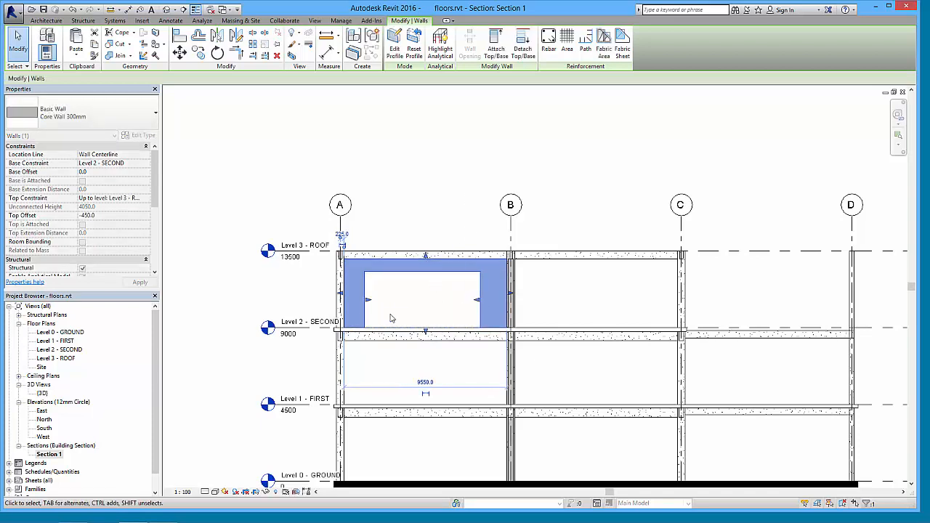
{"action": "left_click", "coordinate": [407, 228]}
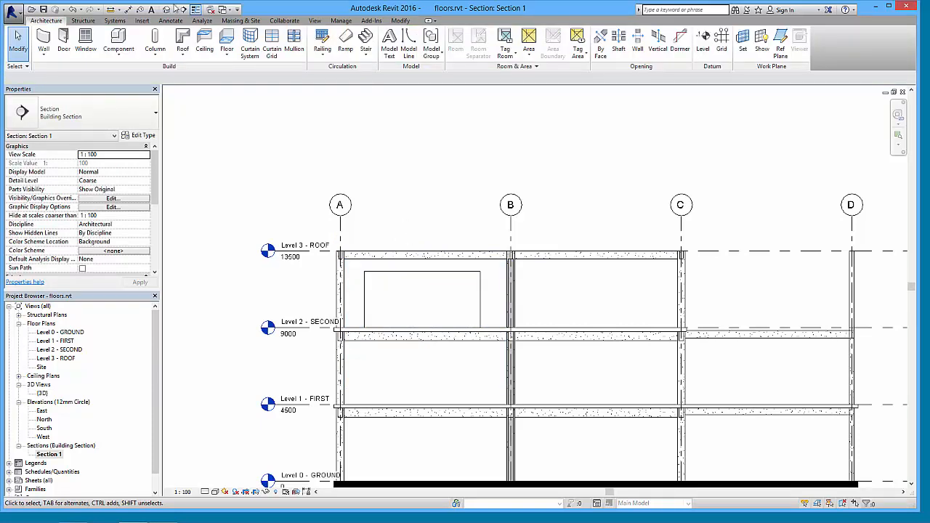
{"action": "left_click", "coordinate": [172, 10]}
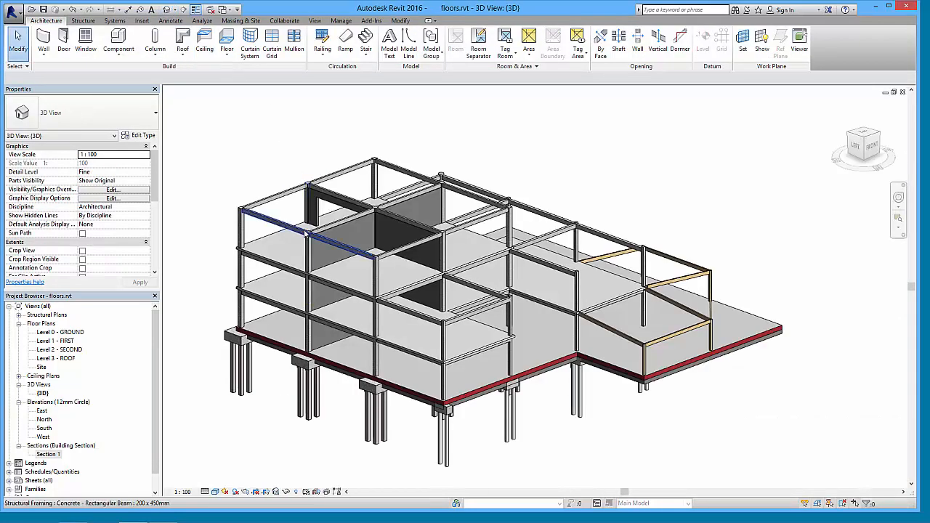
{"action": "middle_click_drag", "start_coordinate": [325, 215], "coordinate": [501, 243], "text": "shift"}
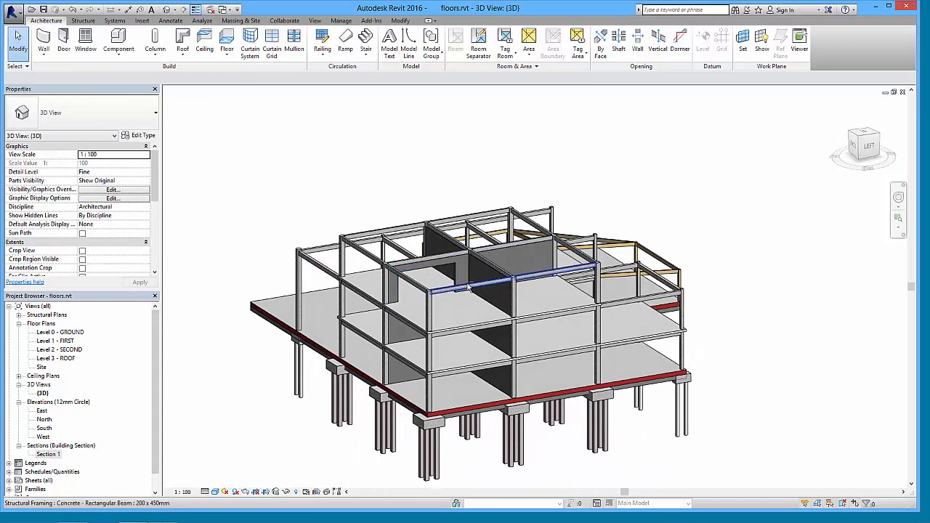
{"action": "middle_click_drag", "start_coordinate": [531, 297], "coordinate": [406, 283], "text": "shift"}
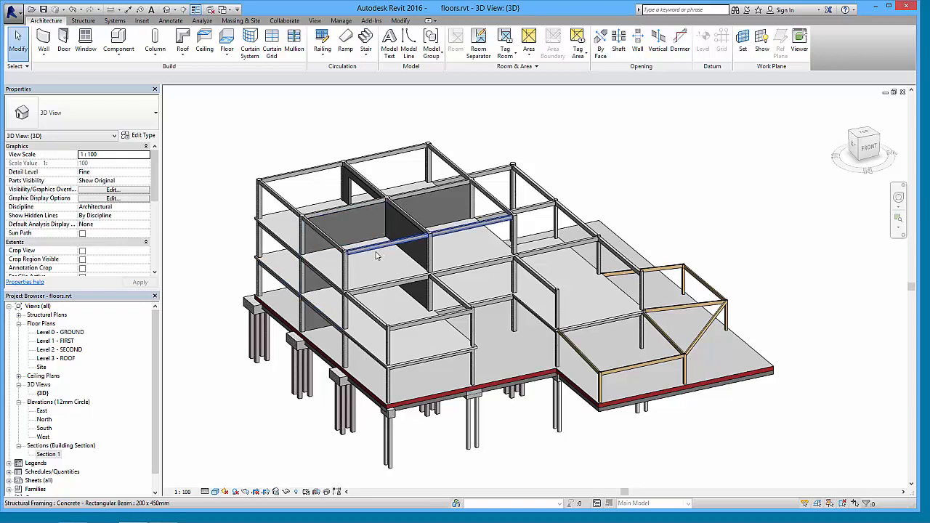
{"action": "middle_click_drag", "start_coordinate": [359, 277], "coordinate": [375, 389], "text": "shift"}
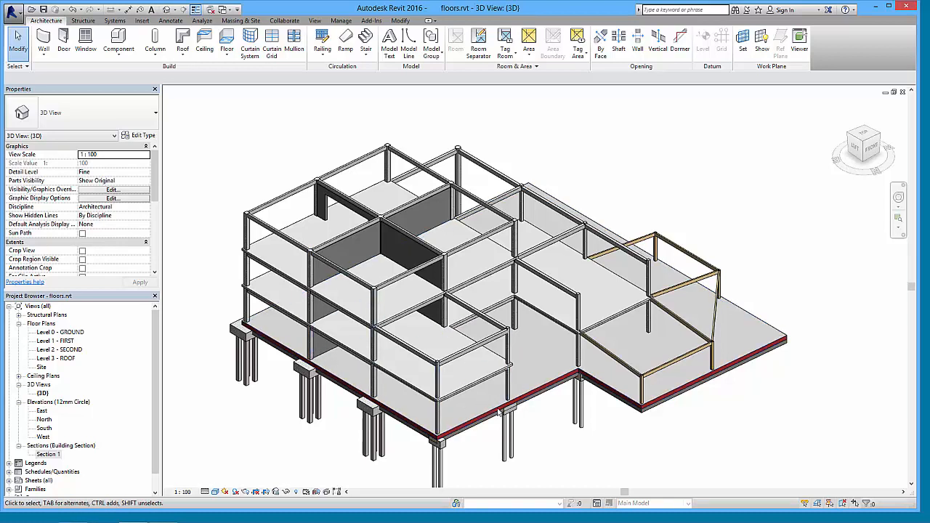
{"action": "middle_click_drag", "start_coordinate": [417, 393], "coordinate": [415, 322]}
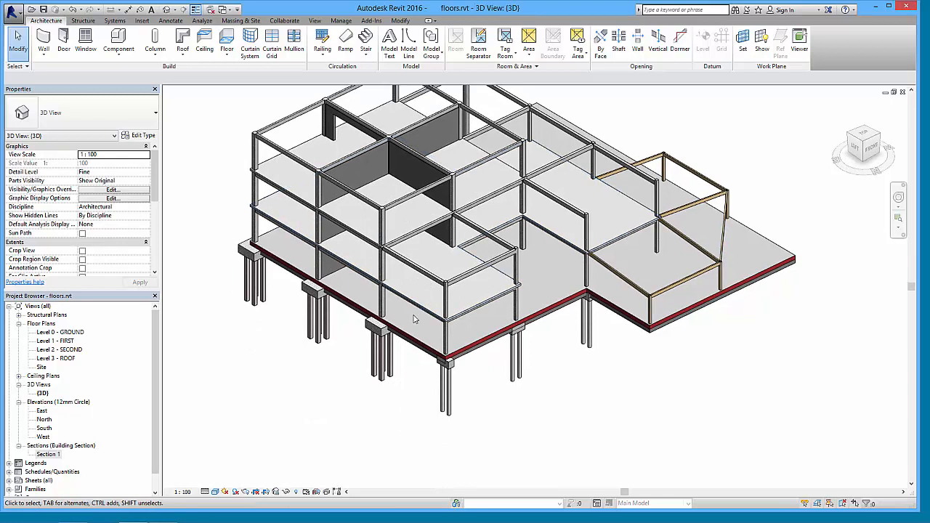
Step: In the Level 0 - GROUND floor plan, measure the gap between the outer column on grid C and the slab edge
{"action": "double_click", "coordinate": [81, 334]}
{"action": "middle_click_drag", "start_coordinate": [402, 403], "coordinate": [386, 312]}
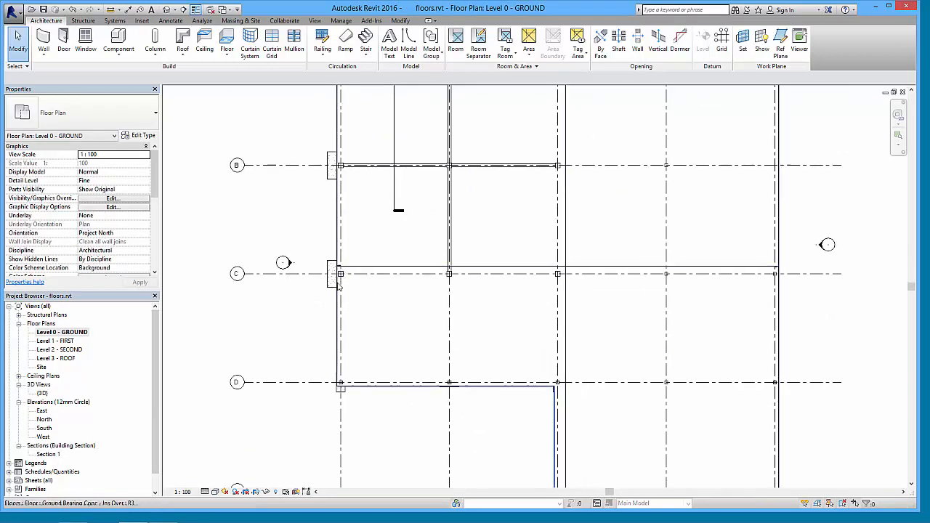
{"action": "scroll", "coordinate": [340, 282], "scroll_direction": "up", "scroll_amount": 5}
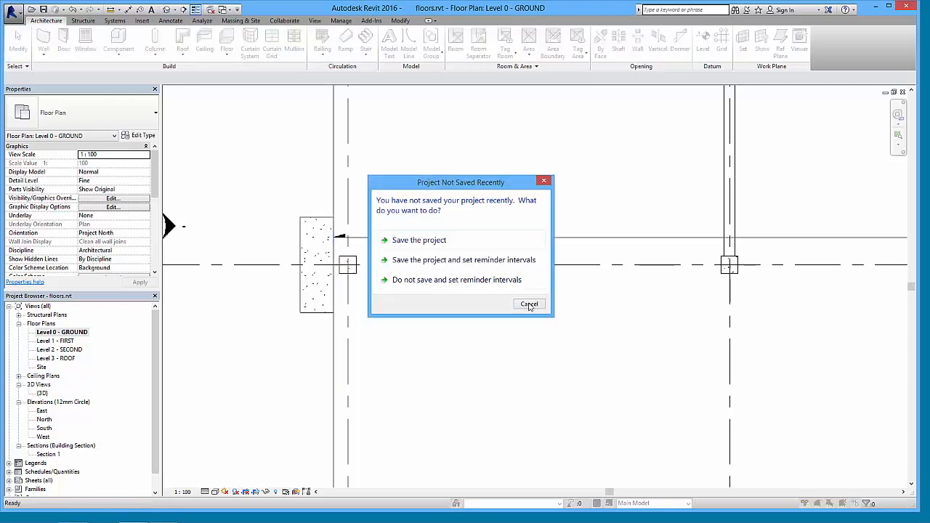
{"action": "left_click", "coordinate": [531, 305]}
{"action": "scroll", "coordinate": [309, 261], "scroll_direction": "up", "scroll_amount": 5}
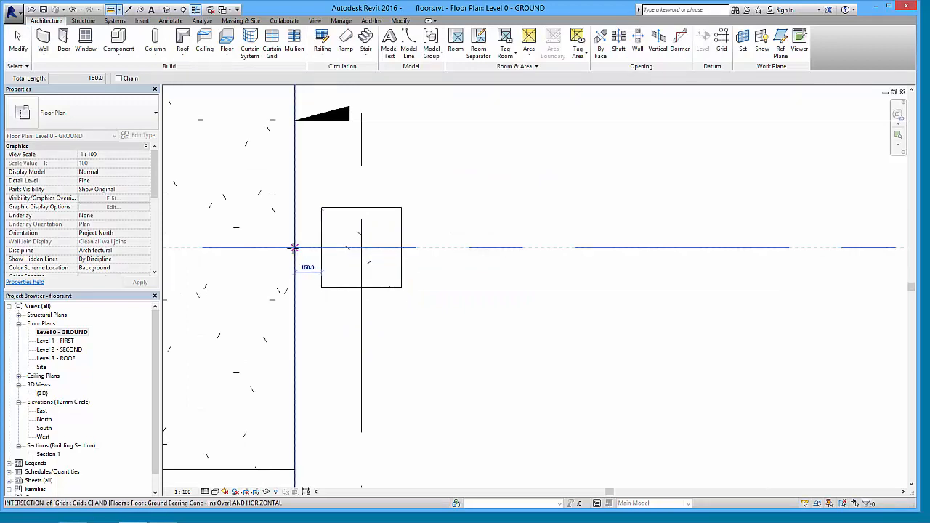
{"action": "key", "text": "Escape"}
{"action": "key", "text": "Escape"}
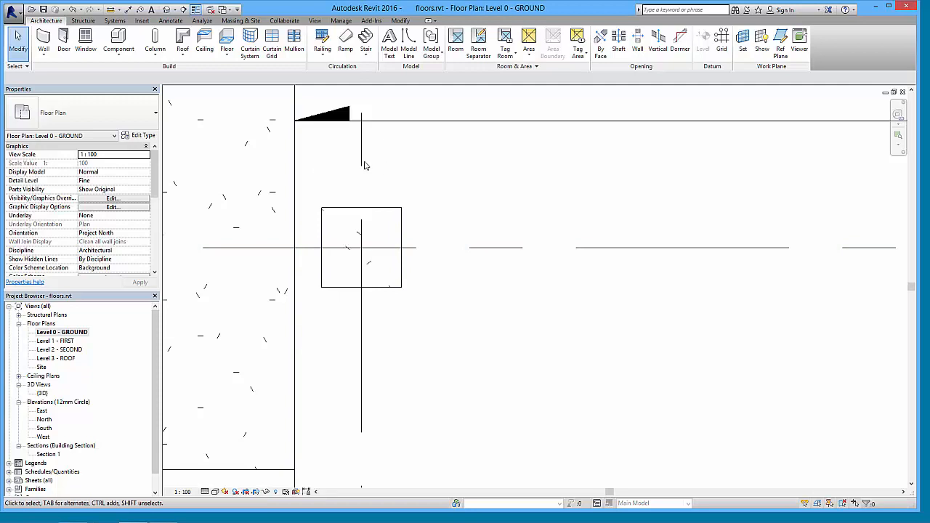
Step: Start a wall on the ground floor with the basic wall type Cav - 102 50 45i 100 p - Dense
{"action": "scroll", "coordinate": [366, 202], "scroll_direction": "down", "scroll_amount": 2}
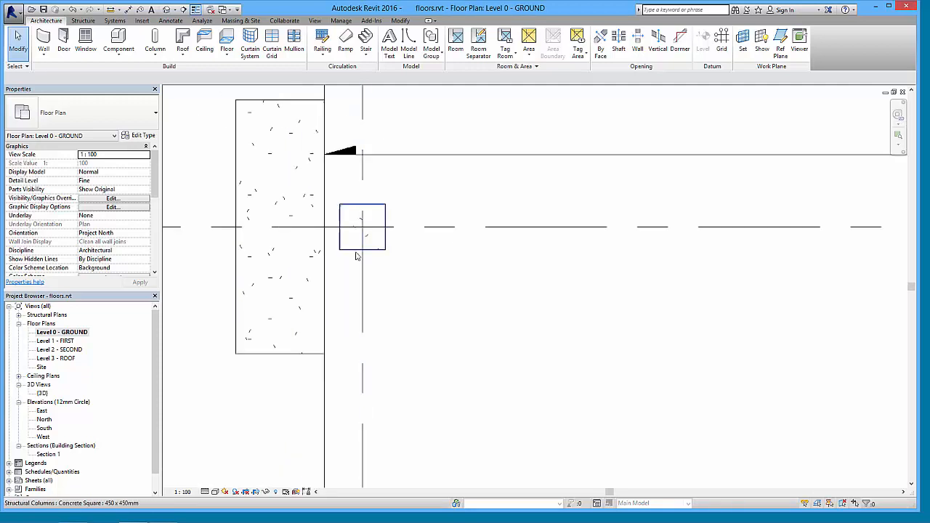
{"action": "scroll", "coordinate": [397, 262], "scroll_direction": "down", "scroll_amount": 3}
{"action": "scroll", "coordinate": [397, 267], "scroll_direction": "down", "scroll_amount": 1}
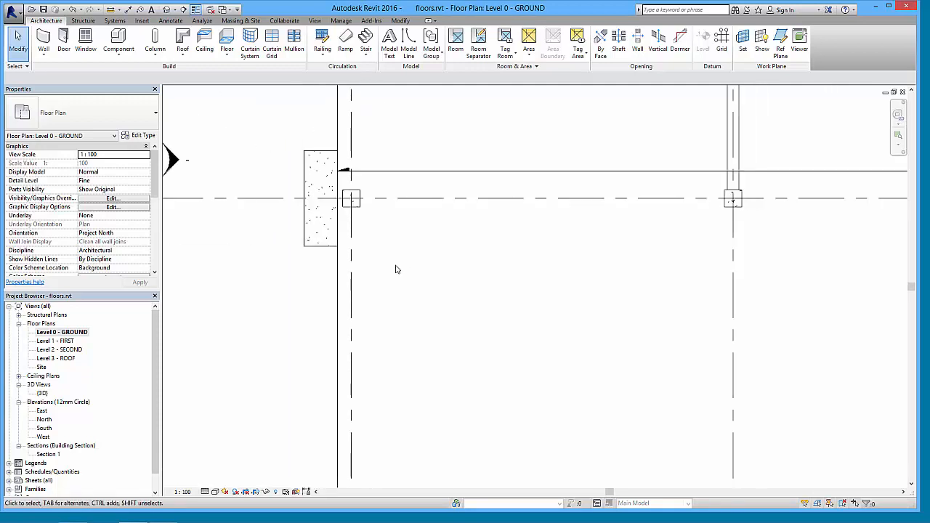
{"action": "middle_click_drag", "start_coordinate": [429, 335], "coordinate": [414, 282]}
{"action": "scroll", "coordinate": [414, 282], "scroll_direction": "down", "scroll_amount": 1}
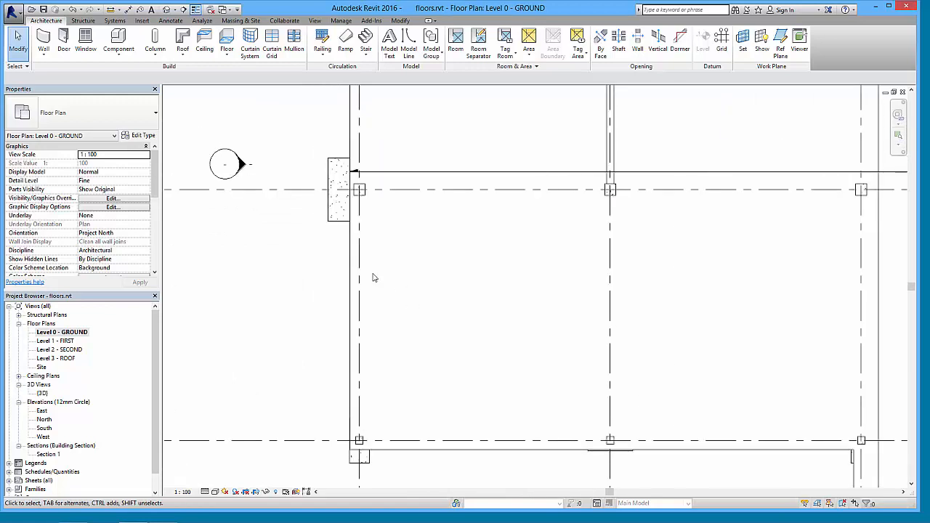
{"action": "left_click", "coordinate": [43, 43]}
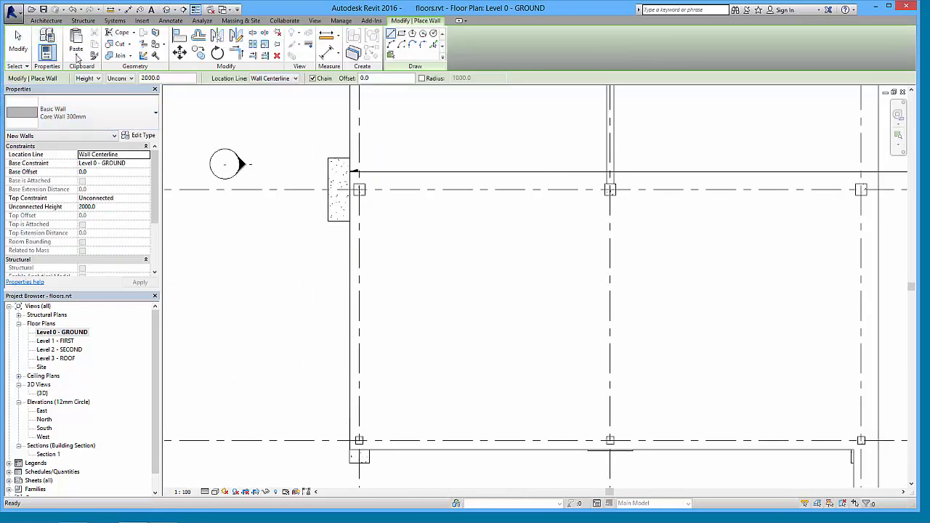
{"action": "left_click", "coordinate": [128, 101]}
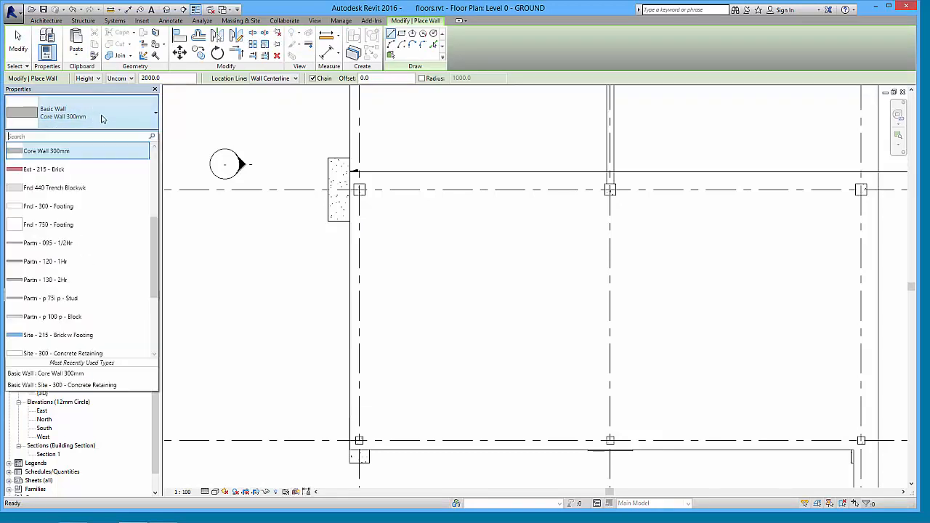
{"action": "scroll", "coordinate": [80, 248], "scroll_direction": "up", "scroll_amount": 4}
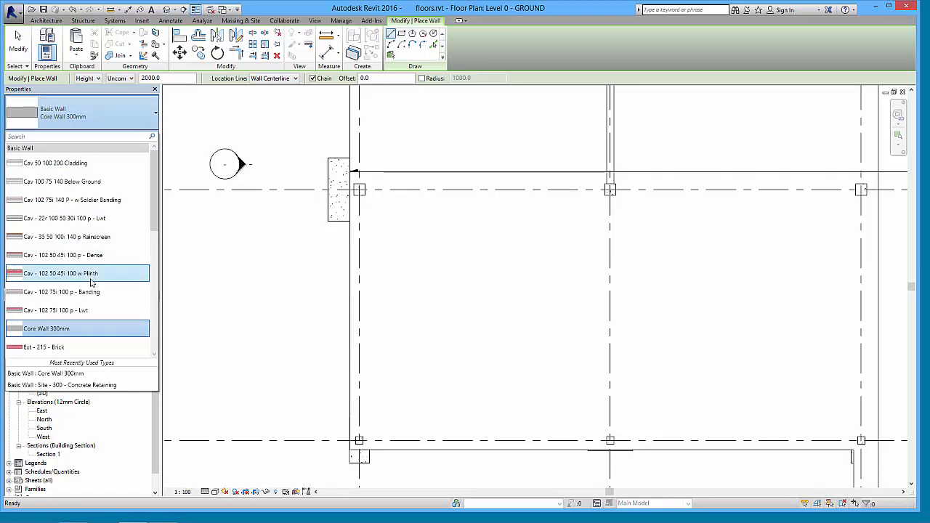
{"action": "mouse_move", "coordinate": [62, 263]}
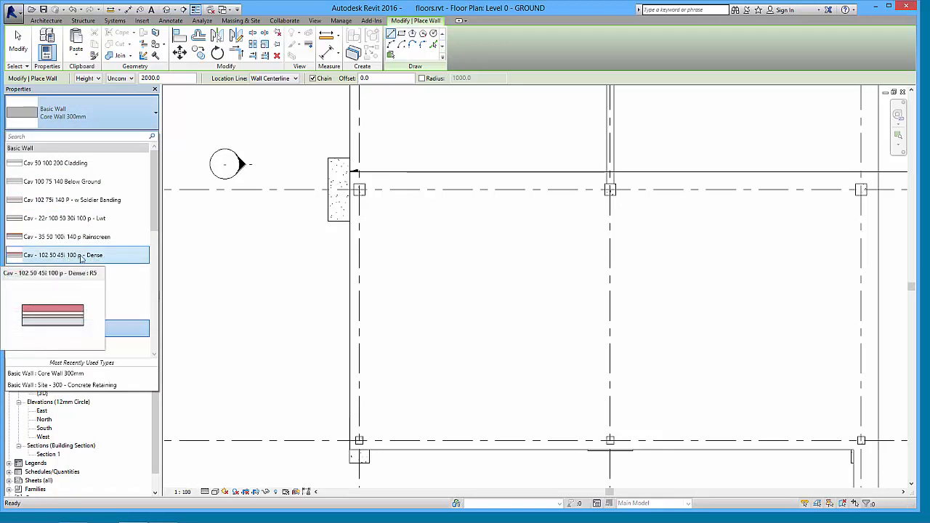
{"action": "left_click", "coordinate": [16, 256]}
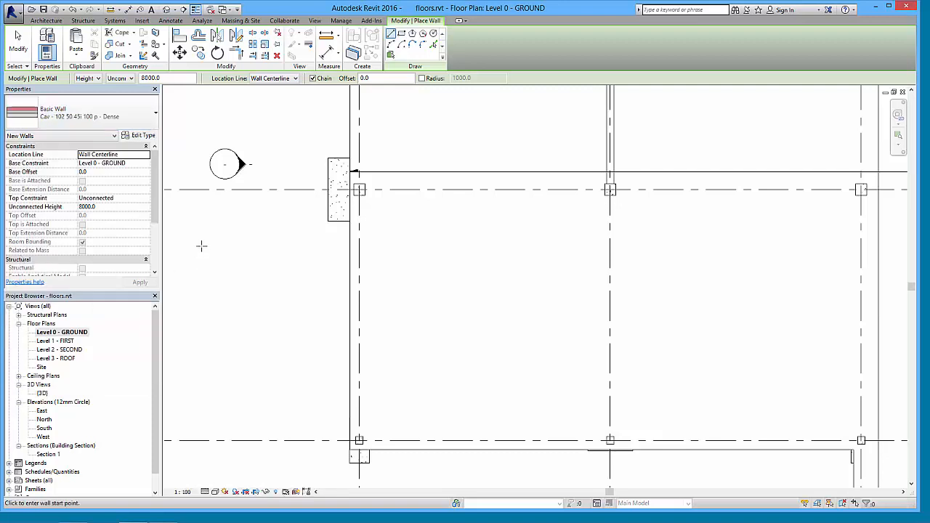
Step: Review the layer assembly of the cavity wall type, including each layer's function, material and thickness
{"action": "left_click", "coordinate": [142, 136]}
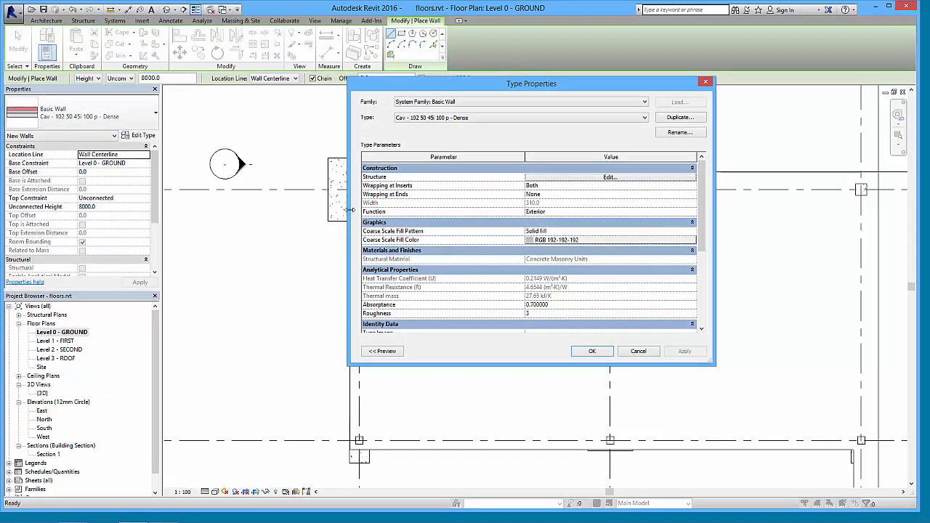
{"action": "left_click", "coordinate": [581, 177]}
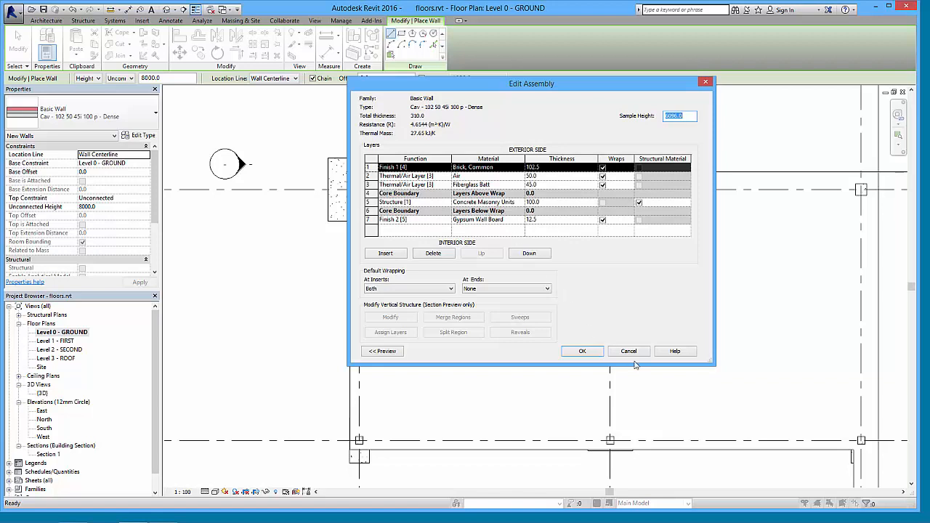
{"action": "left_click", "coordinate": [592, 353]}
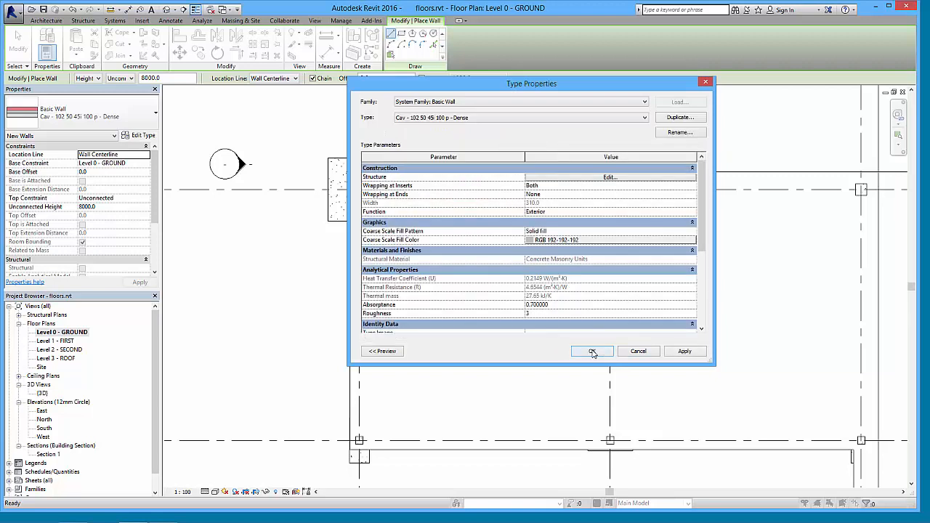
{"action": "left_click", "coordinate": [592, 352]}
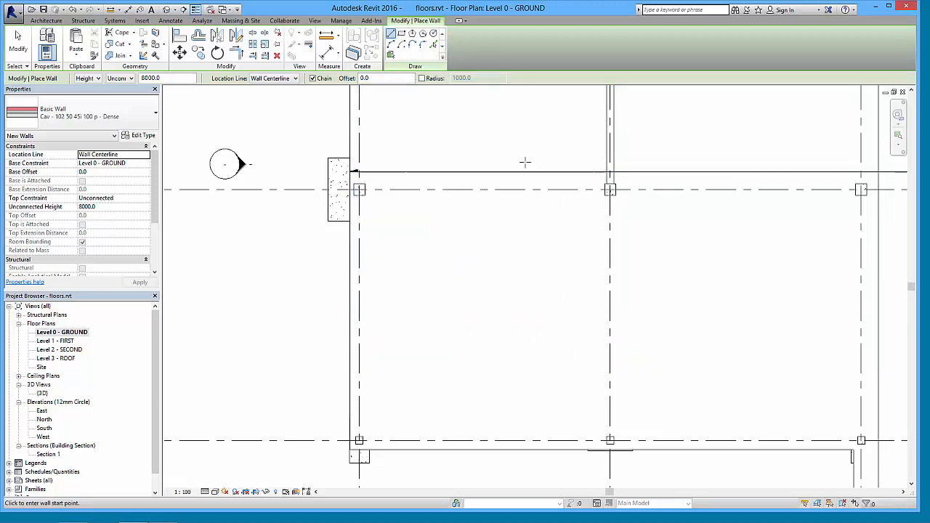
Step: Set the new wall's location line to Finish Face: Exterior and its height up to Level 1 - FIRST
{"action": "middle_click_drag", "start_coordinate": [436, 348], "coordinate": [475, 348]}
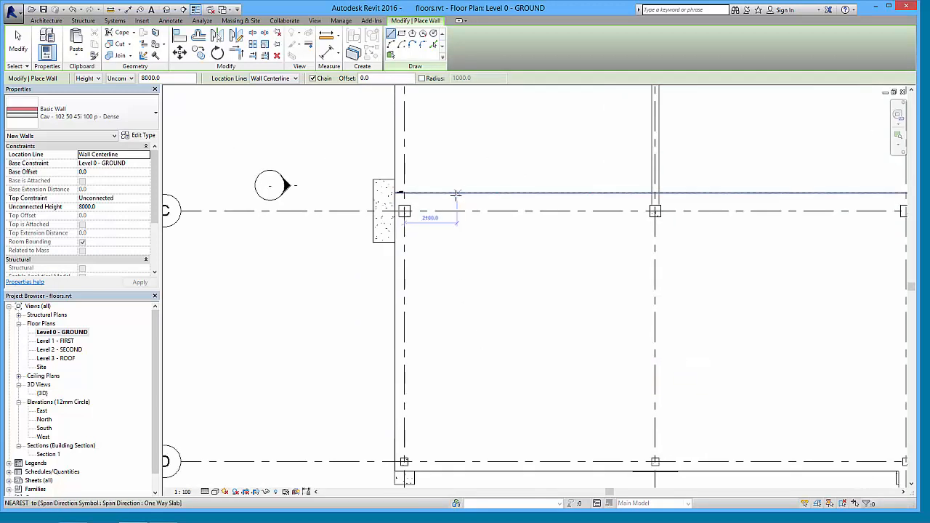
{"action": "scroll", "coordinate": [404, 231], "scroll_direction": "up", "scroll_amount": 3}
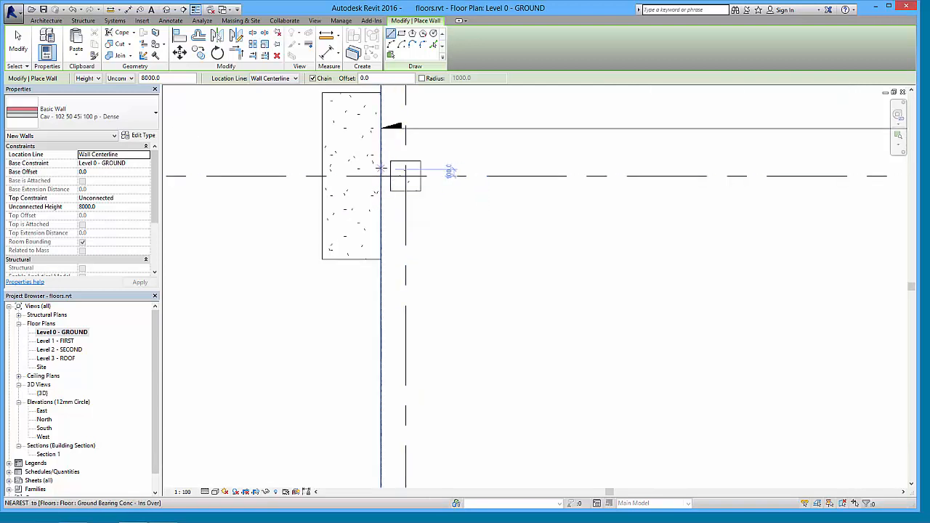
{"action": "left_click", "coordinate": [289, 78]}
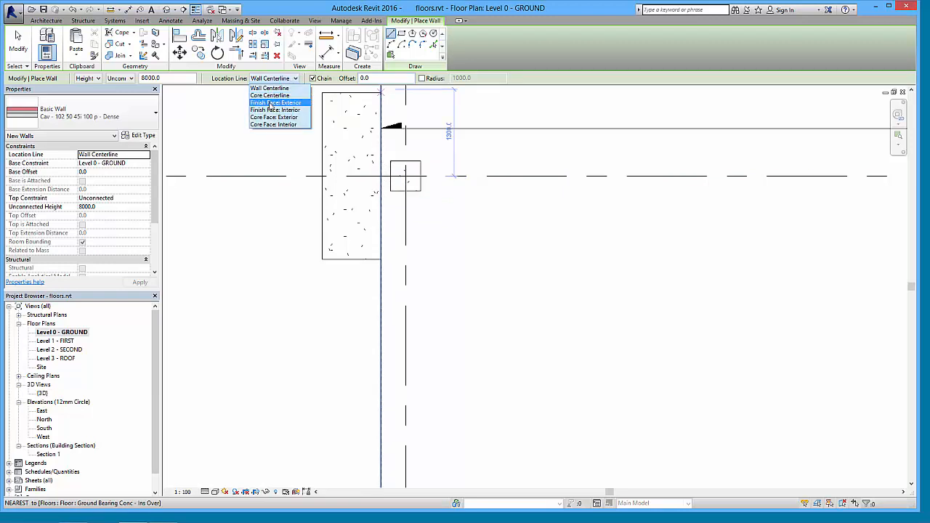
{"action": "left_click", "coordinate": [270, 106]}
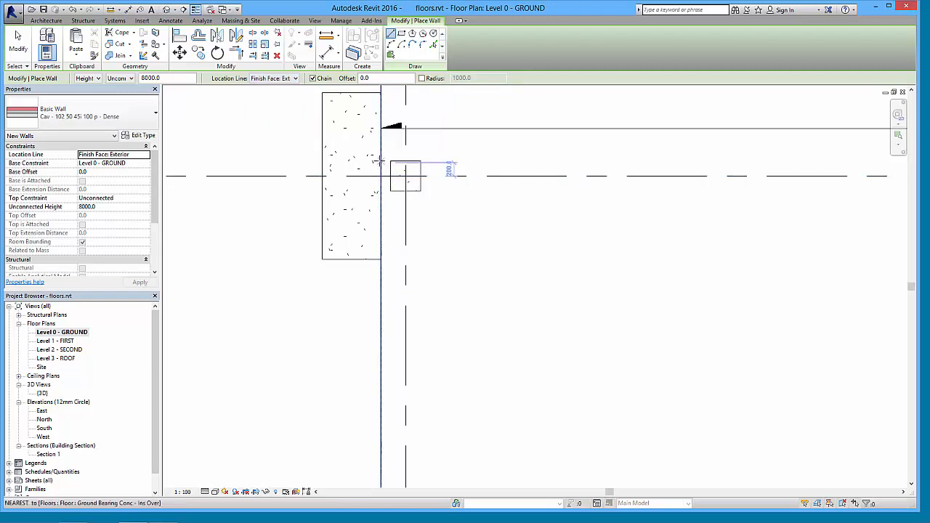
{"action": "scroll", "coordinate": [380, 163], "scroll_direction": "down", "scroll_amount": 5}
{"action": "left_click", "coordinate": [381, 339]}
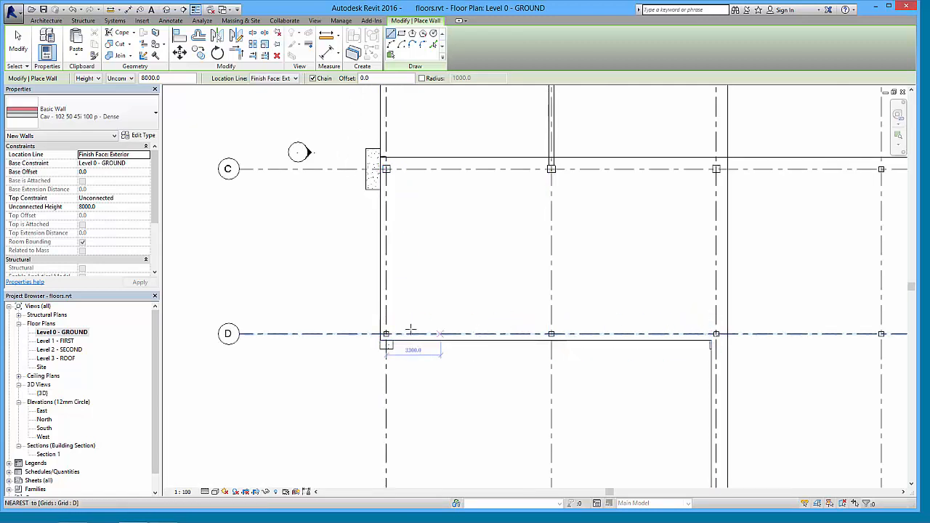
{"action": "scroll", "coordinate": [369, 159], "scroll_direction": "up", "scroll_amount": 4}
{"action": "scroll", "coordinate": [369, 157], "scroll_direction": "up", "scroll_amount": 2}
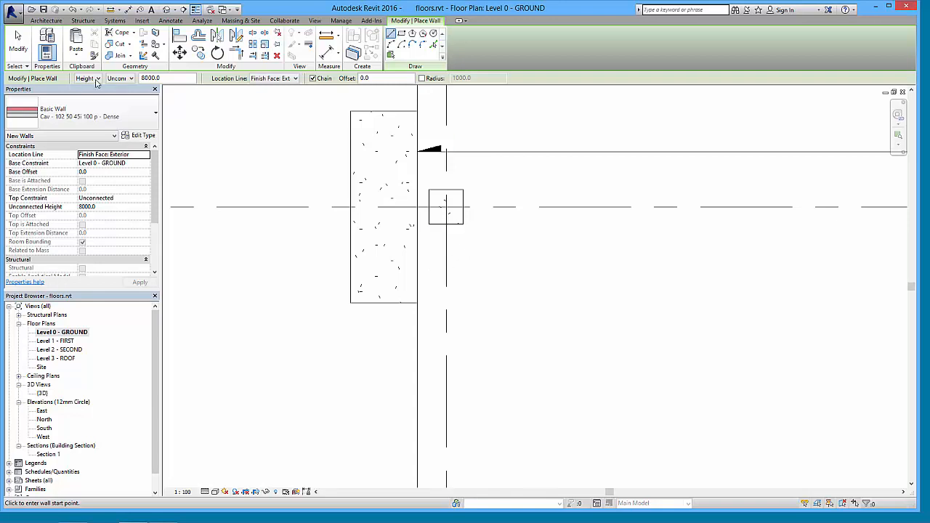
{"action": "left_click", "coordinate": [120, 79]}
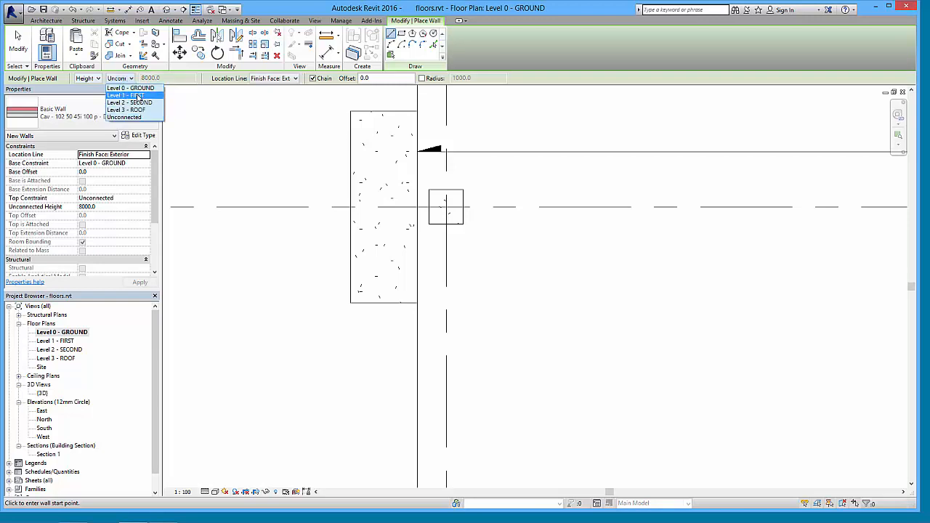
{"action": "left_click", "coordinate": [138, 95]}
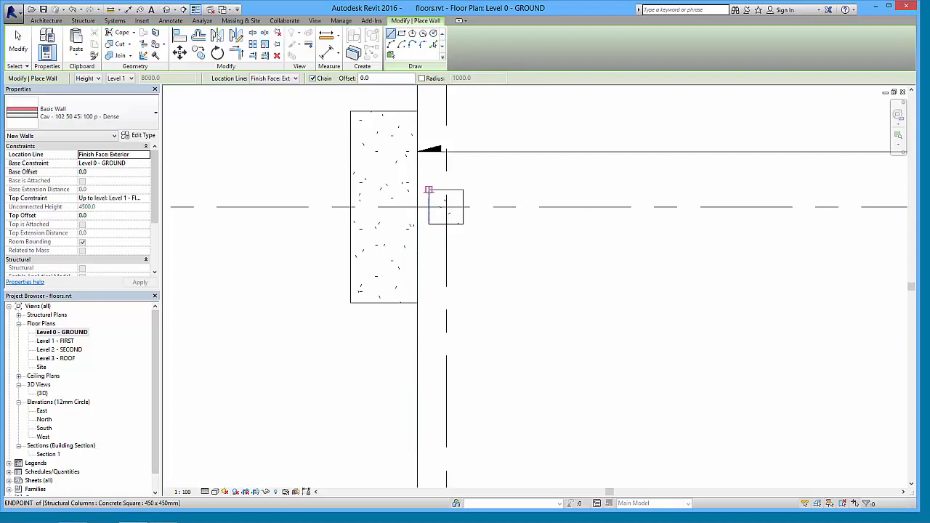
Step: Draw the cavity wall along the slab edge from the grid C column to the grid D corner, flipped onto the slab side
{"action": "left_click", "coordinate": [418, 191]}
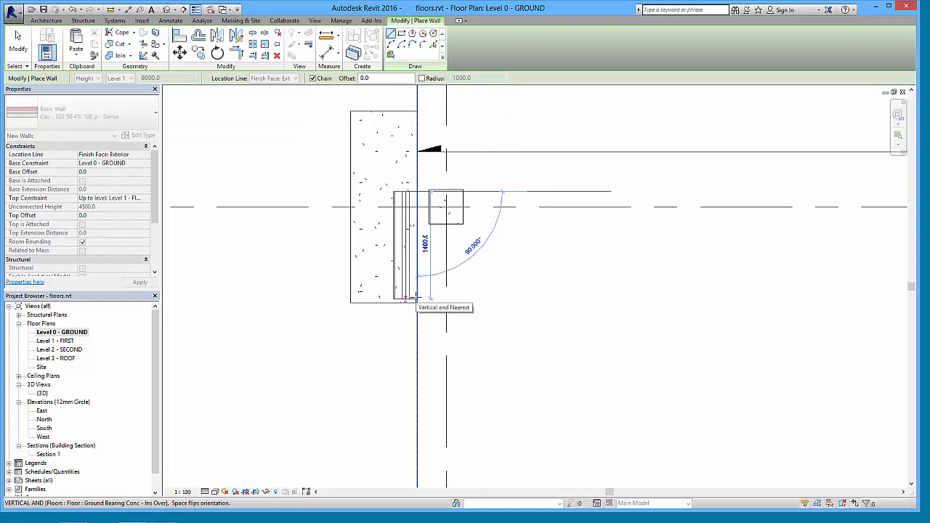
{"action": "key", "text": "space"}
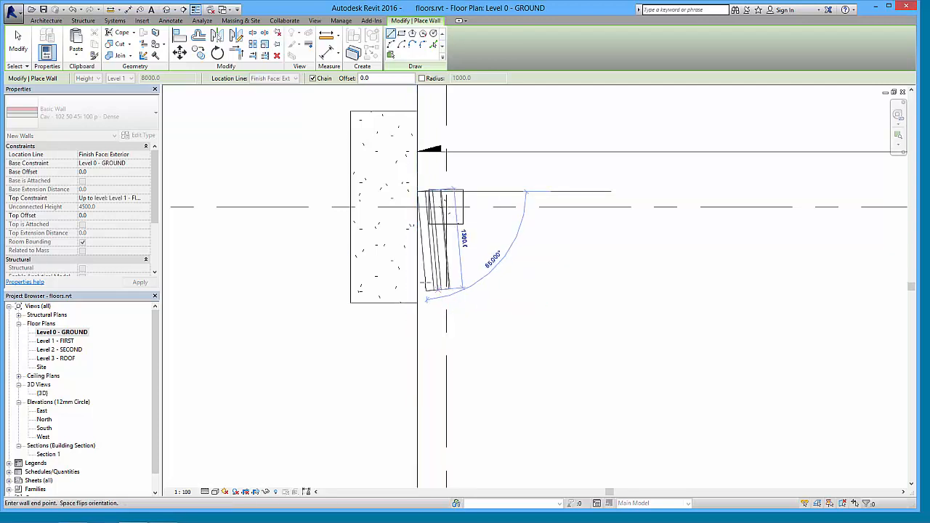
{"action": "middle_click_drag", "start_coordinate": [430, 357], "coordinate": [385, 128]}
{"action": "middle_click_drag", "start_coordinate": [392, 330], "coordinate": [401, 337]}
{"action": "middle_click_drag", "start_coordinate": [395, 364], "coordinate": [398, 148]}
{"action": "left_click", "coordinate": [373, 329]}
Step: Continue the cavity wall along the slab edge on grid D from the corner to just past the next column
{"action": "middle_click_drag", "start_coordinate": [606, 341], "coordinate": [251, 303]}
{"action": "middle_click_drag", "start_coordinate": [582, 324], "coordinate": [235, 313]}
{"action": "middle_click_drag", "start_coordinate": [523, 313], "coordinate": [269, 310]}
{"action": "scroll", "coordinate": [309, 308], "scroll_direction": "down", "scroll_amount": 4}
{"action": "middle_click_drag", "start_coordinate": [337, 305], "coordinate": [612, 320]}
{"action": "scroll", "coordinate": [456, 318], "scroll_direction": "down", "scroll_amount": 4}
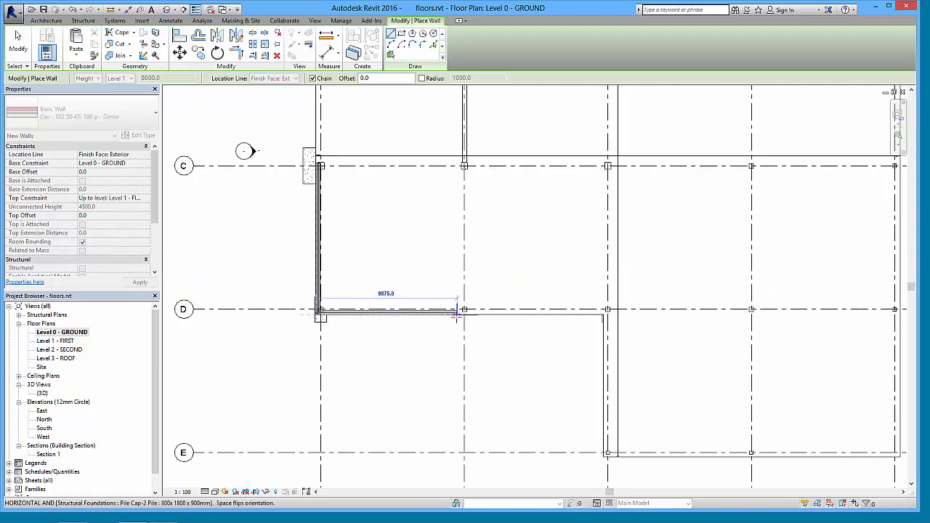
{"action": "scroll", "coordinate": [501, 316], "scroll_direction": "up", "scroll_amount": 5}
{"action": "scroll", "coordinate": [372, 308], "scroll_direction": "up", "scroll_amount": 4}
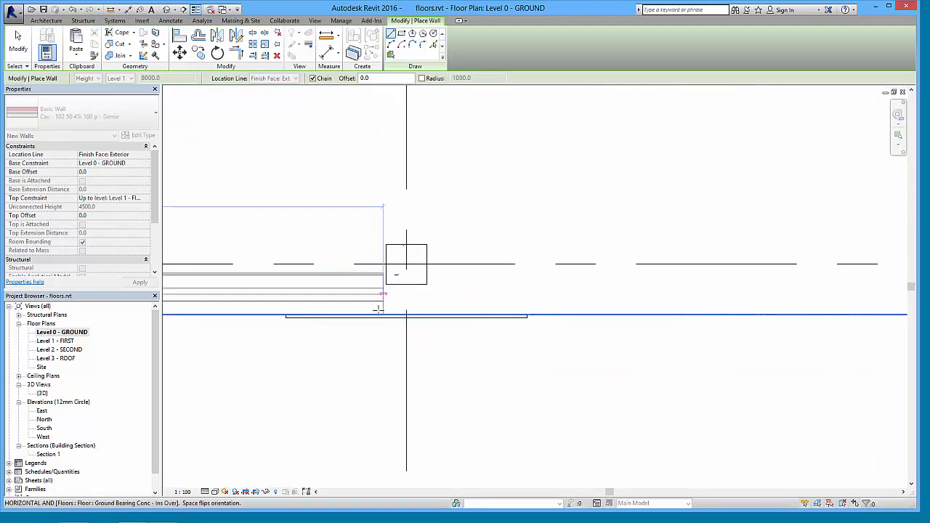
{"action": "left_click", "coordinate": [456, 314]}
Step: Continue the wall chain at a right angle from the grid D column back up to the column on grid C
{"action": "scroll", "coordinate": [448, 218], "scroll_direction": "up", "scroll_amount": 3}
{"action": "middle_click_drag", "start_coordinate": [454, 187], "coordinate": [456, 375]}
{"action": "middle_click_drag", "start_coordinate": [456, 225], "coordinate": [456, 295]}
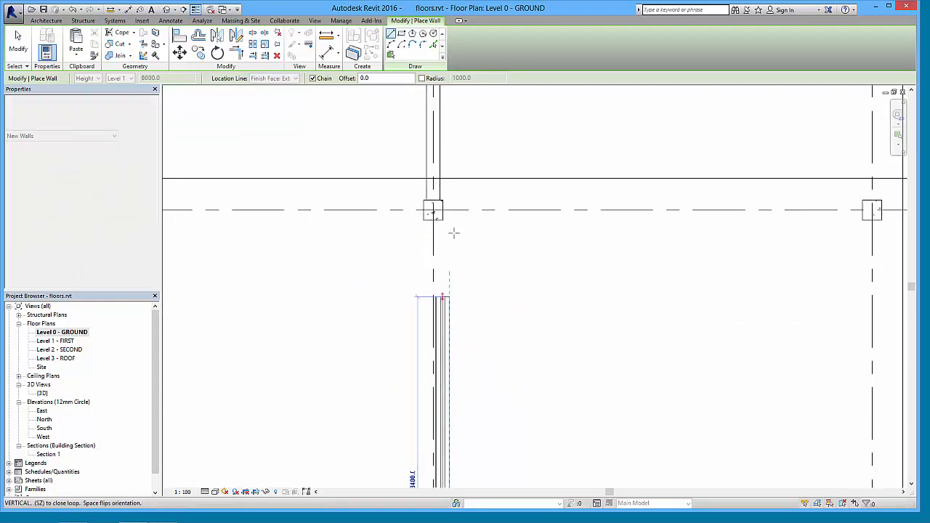
{"action": "left_click", "coordinate": [456, 219]}
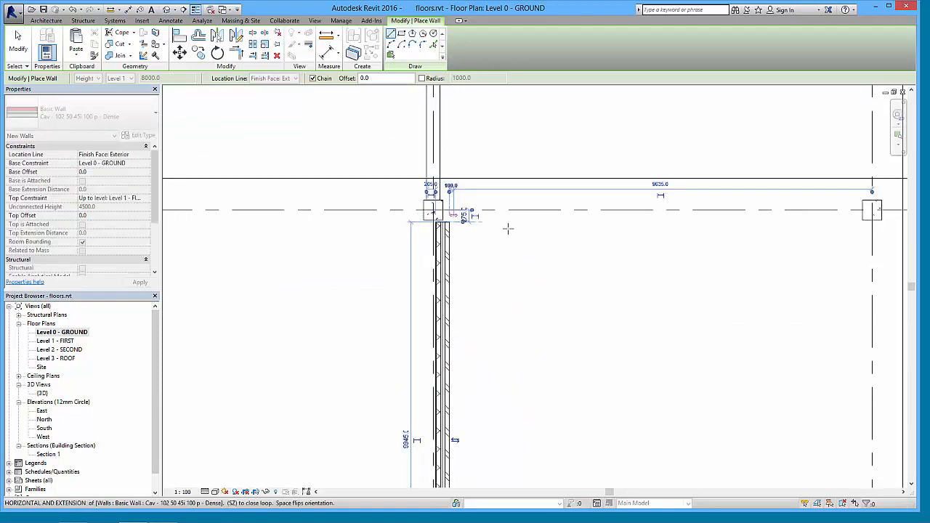
Step: Run the last cavity wall segment along grid C to the near face of the next column and end the wall chain
{"action": "middle_click_drag", "start_coordinate": [639, 222], "coordinate": [425, 218]}
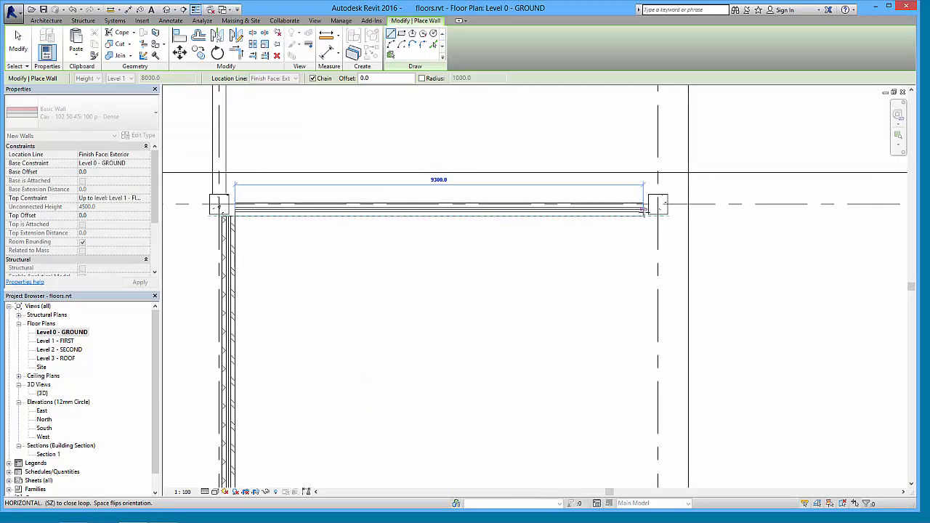
{"action": "left_click", "coordinate": [652, 213]}
{"action": "key", "text": "Escape"}
{"action": "key", "text": "Escape"}
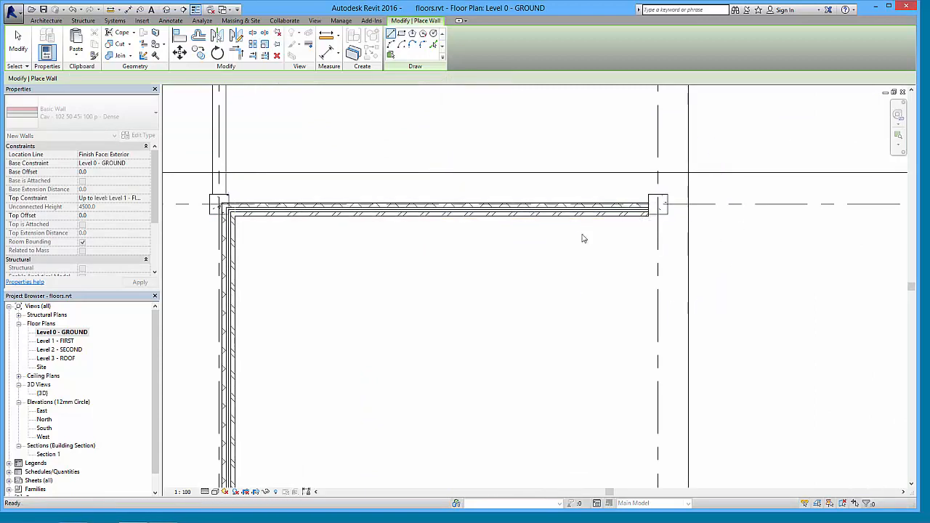
Step: Align the free end of the first cavity wall at grid C with the upper face of the adjacent column
{"action": "scroll", "coordinate": [525, 247], "scroll_direction": "down", "scroll_amount": 3}
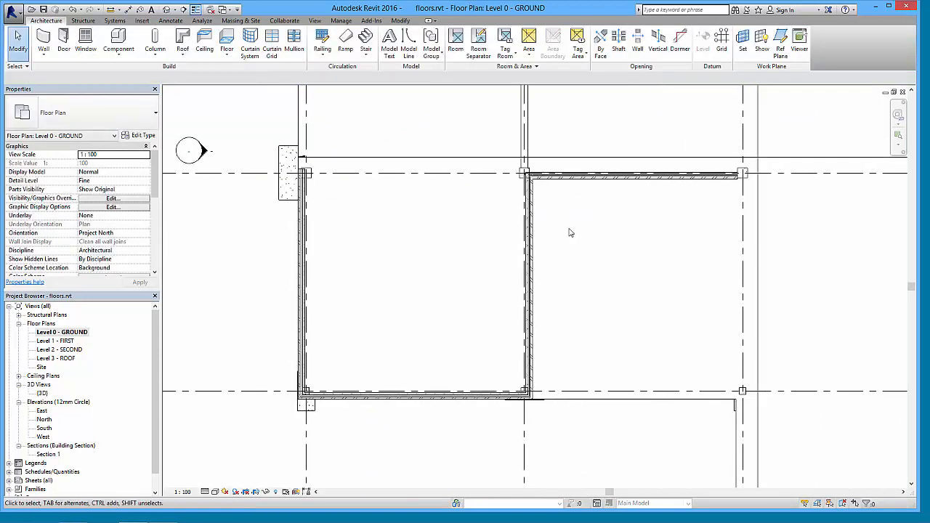
{"action": "scroll", "coordinate": [301, 394], "scroll_direction": "up", "scroll_amount": 2}
{"action": "scroll", "coordinate": [300, 398], "scroll_direction": "up", "scroll_amount": 3}
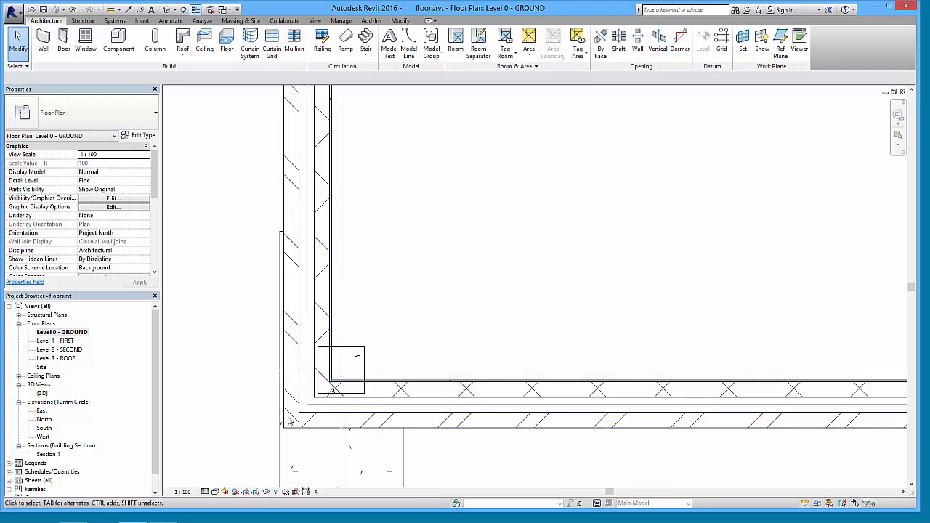
{"action": "mouse_move", "coordinate": [288, 424]}
{"action": "middle_mouse_down"}
{"action": "mouse_move", "coordinate": [344, 449]}
{"action": "mouse_move", "coordinate": [327, 229]}
{"action": "mouse_move", "coordinate": [338, 512]}
{"action": "middle_mouse_up"}
{"action": "mouse_move", "coordinate": [335, 260]}
{"action": "middle_mouse_down"}
{"action": "mouse_move", "coordinate": [324, 459]}
{"action": "mouse_move", "coordinate": [314, 440]}
{"action": "mouse_move", "coordinate": [323, 436]}
{"action": "mouse_move", "coordinate": [305, 434]}
{"action": "middle_mouse_up"}
{"action": "scroll", "coordinate": [305, 262], "scroll_direction": "up", "scroll_amount": 3}
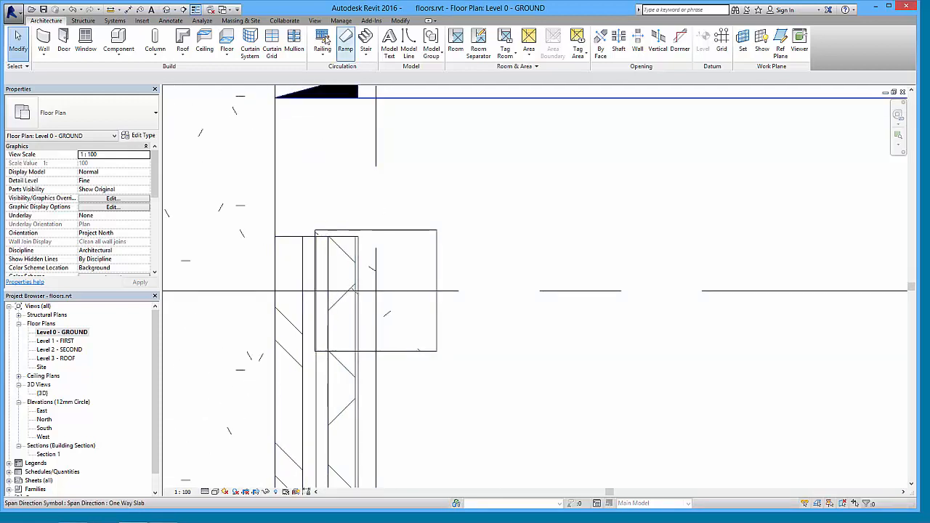
{"action": "left_click", "coordinate": [294, 239]}
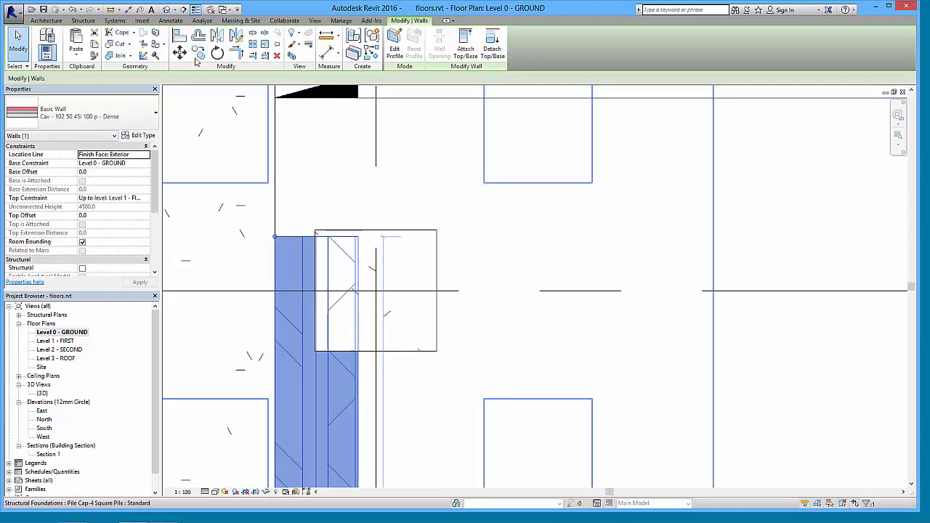
{"action": "left_click", "coordinate": [179, 36]}
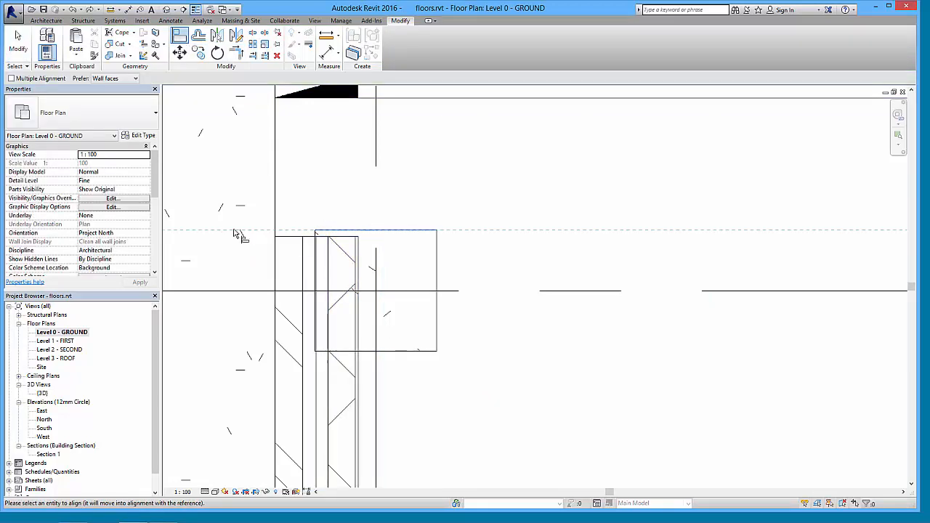
{"action": "left_click", "coordinate": [293, 242]}
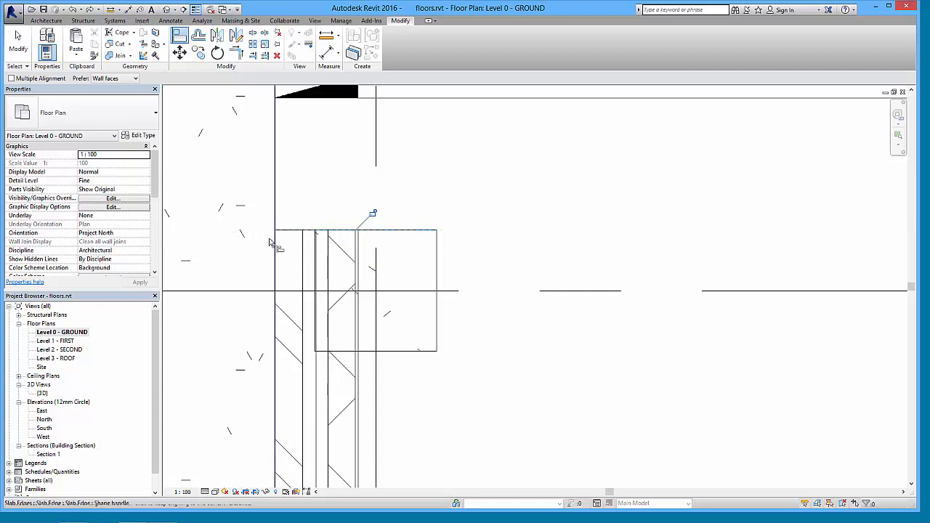
{"action": "key", "text": "Escape"}
{"action": "key", "text": "Escape"}
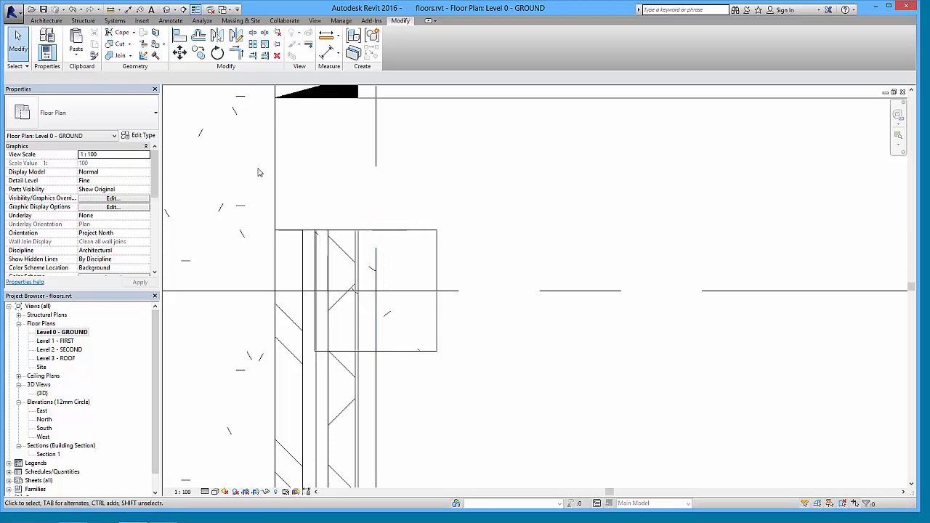
Step: Examine the new cavity walls in the default 3D view, including the corner, the brick faces and their meeting with the Level 1 floor slab
{"action": "scroll", "coordinate": [251, 180], "scroll_direction": "down", "scroll_amount": 5}
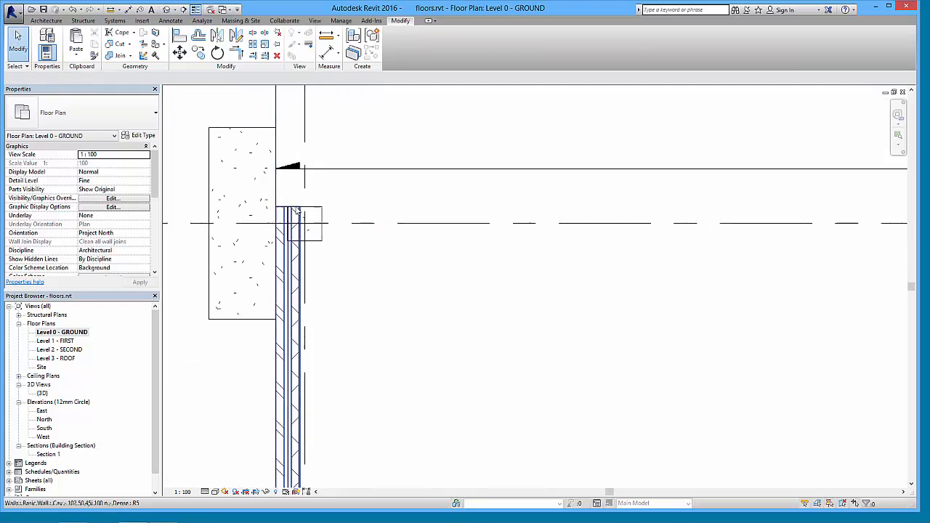
{"action": "scroll", "coordinate": [305, 212], "scroll_direction": "down", "scroll_amount": 2}
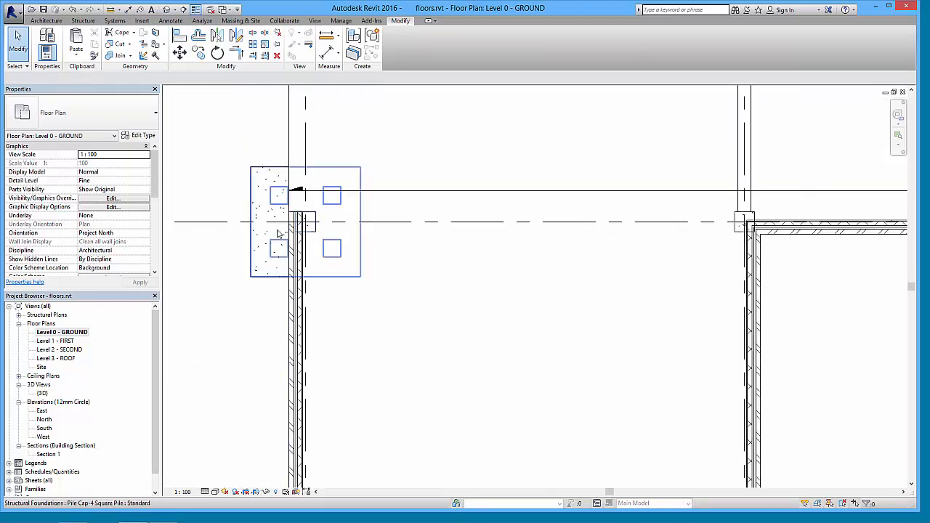
{"action": "middle_click_drag", "start_coordinate": [397, 312], "coordinate": [386, 231]}
{"action": "scroll", "coordinate": [385, 230], "scroll_direction": "down", "scroll_amount": 3}
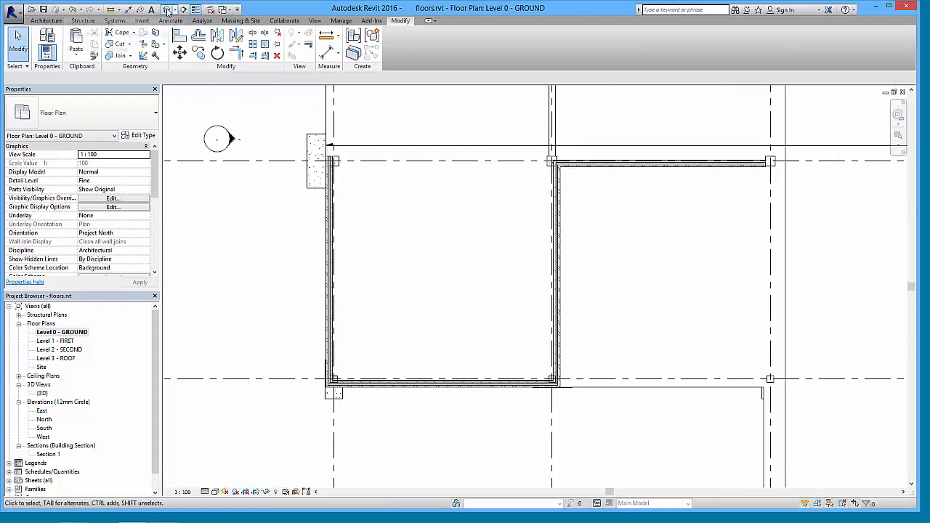
{"action": "left_click", "coordinate": [167, 10]}
{"action": "scroll", "coordinate": [442, 363], "scroll_direction": "up", "scroll_amount": 5}
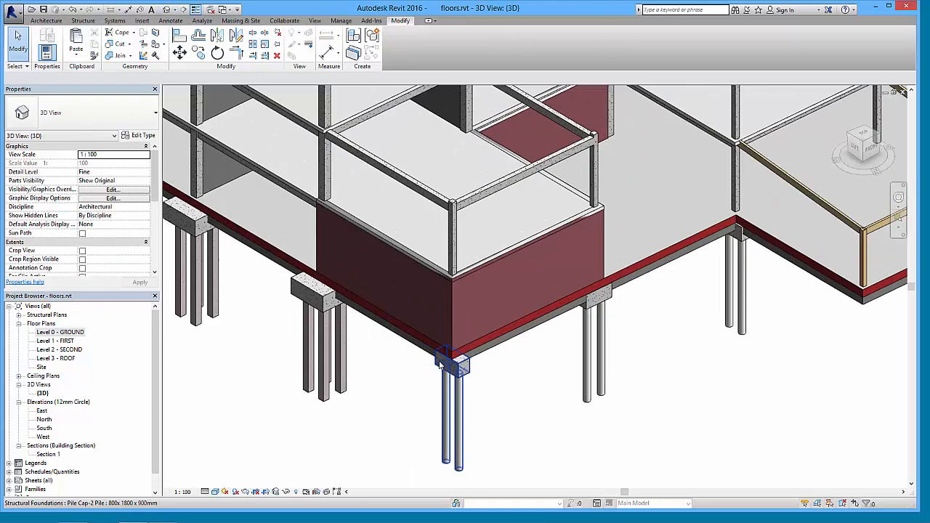
{"action": "scroll", "coordinate": [452, 255], "scroll_direction": "up", "scroll_amount": 3}
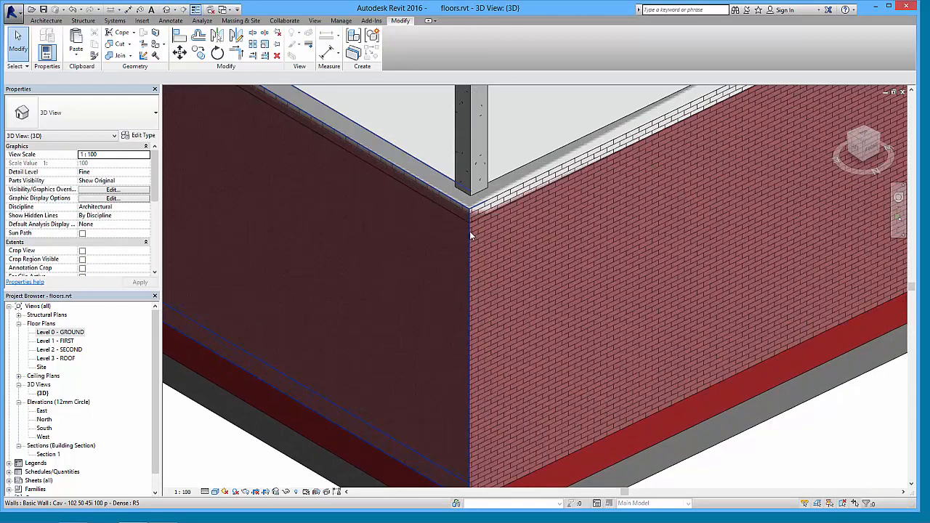
{"action": "scroll", "coordinate": [468, 224], "scroll_direction": "down", "scroll_amount": 5}
{"action": "middle_click_drag", "start_coordinate": [482, 247], "coordinate": [439, 329], "text": "shift"}
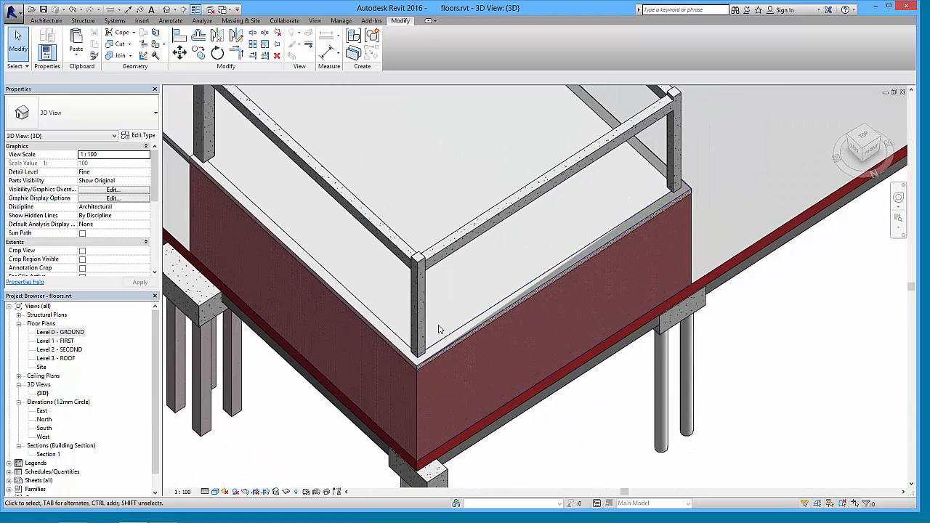
{"action": "scroll", "coordinate": [471, 342], "scroll_direction": "up", "scroll_amount": 2}
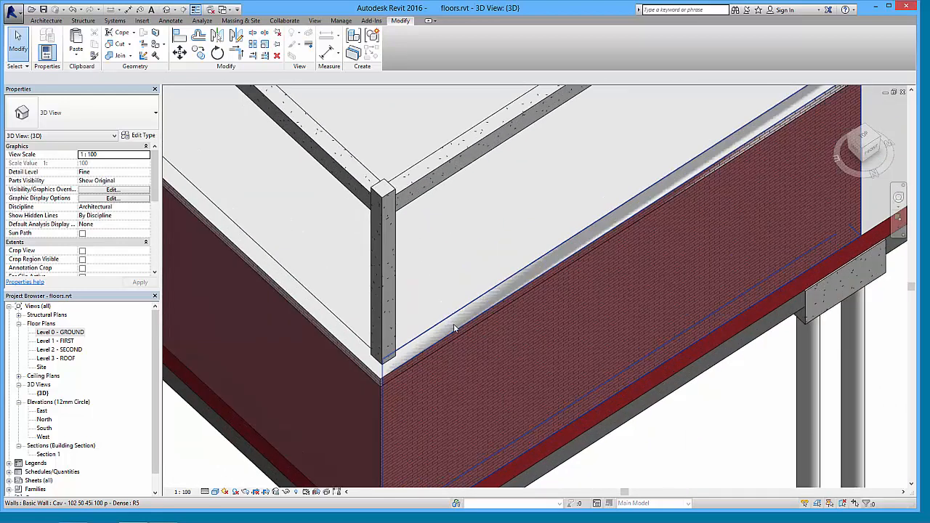
{"action": "scroll", "coordinate": [455, 328], "scroll_direction": "down", "scroll_amount": 3}
{"action": "middle_click_drag", "start_coordinate": [454, 323], "coordinate": [494, 221], "text": "shift"}
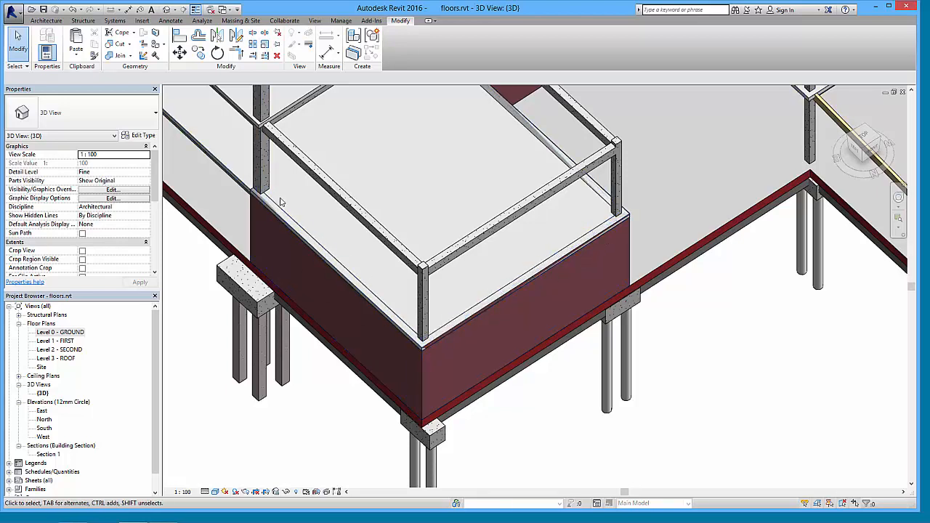
{"action": "middle_click_drag", "start_coordinate": [255, 195], "coordinate": [607, 414]}
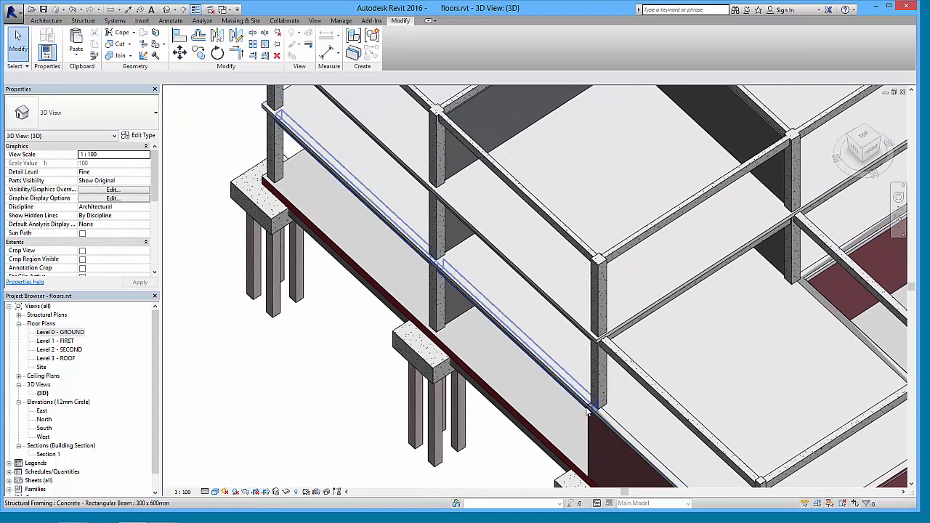
{"action": "middle_click_drag", "start_coordinate": [590, 413], "coordinate": [450, 300]}
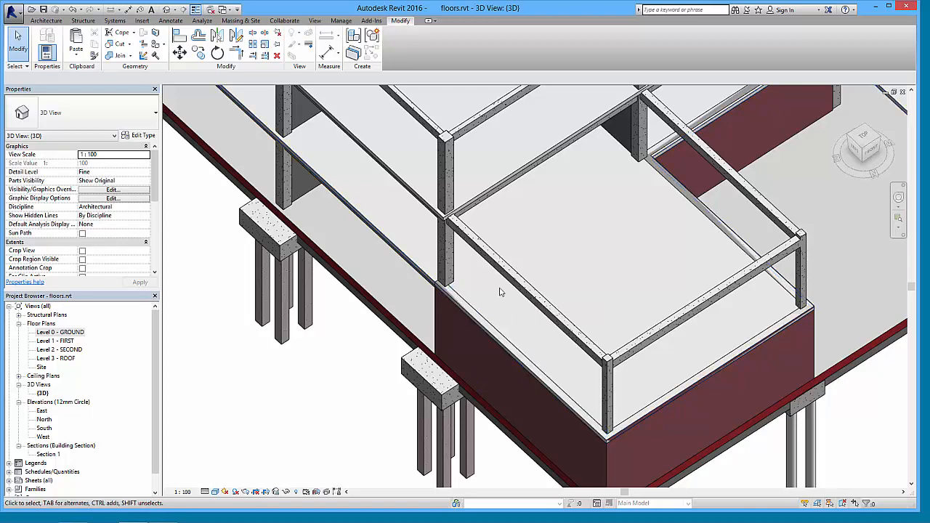
{"action": "middle_click_drag", "start_coordinate": [531, 328], "coordinate": [396, 272]}
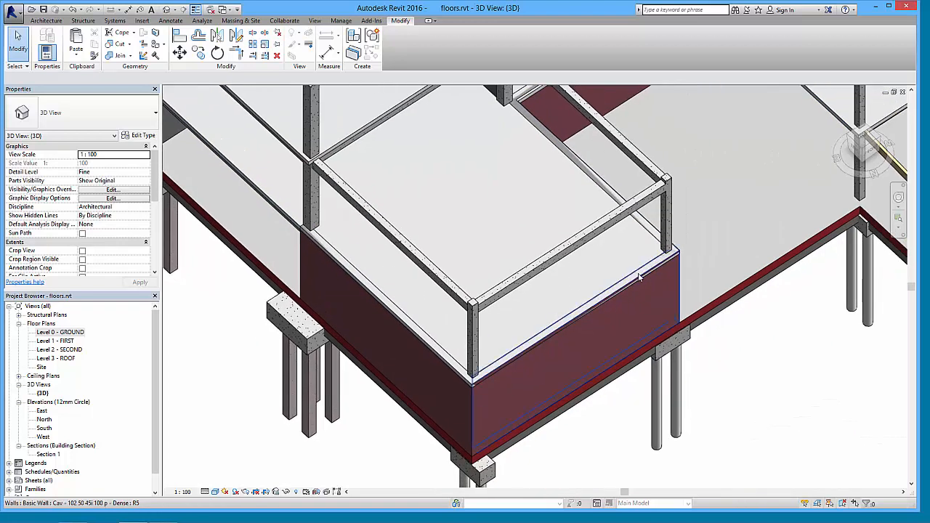
Step: Open the Level 1 floor's boundary sketch, finish it without edits, and decline attaching the walls to the floor's underside
{"action": "left_click", "coordinate": [282, 209]}
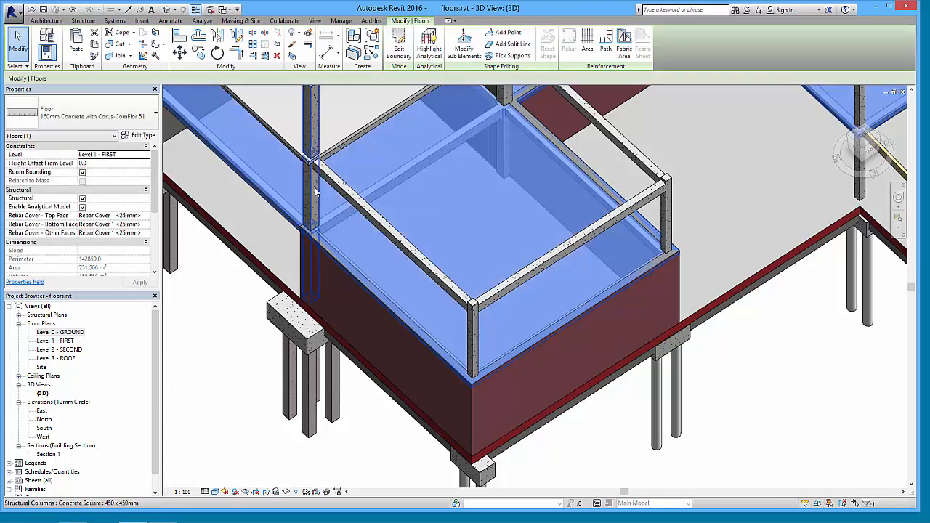
{"action": "left_click", "coordinate": [399, 49]}
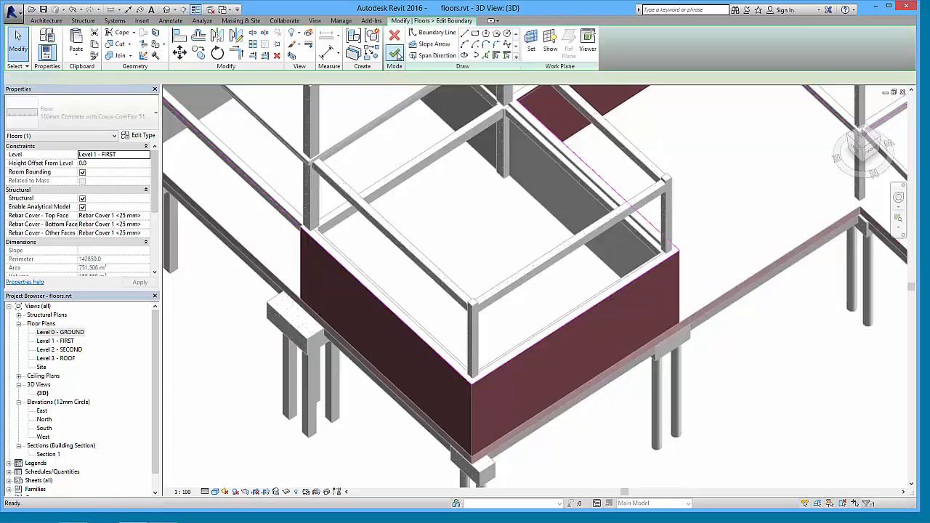
{"action": "scroll", "coordinate": [308, 224], "scroll_direction": "up", "scroll_amount": 3}
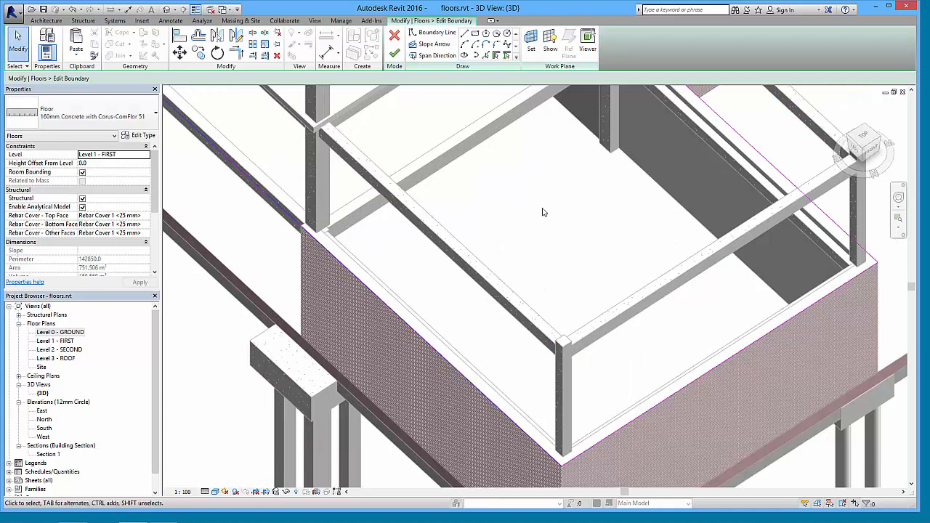
{"action": "left_click", "coordinate": [396, 56]}
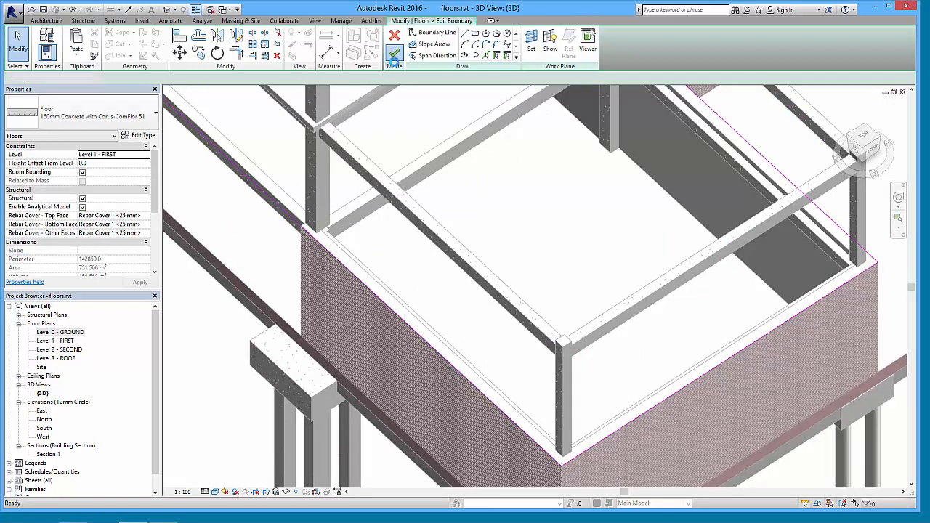
{"action": "scroll", "coordinate": [427, 128], "scroll_direction": "down", "scroll_amount": 3}
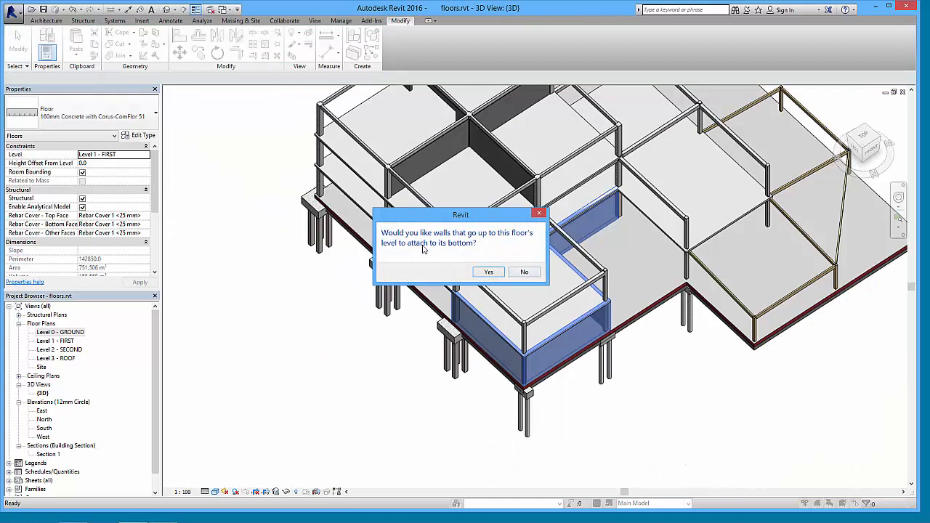
{"action": "left_click", "coordinate": [520, 275]}
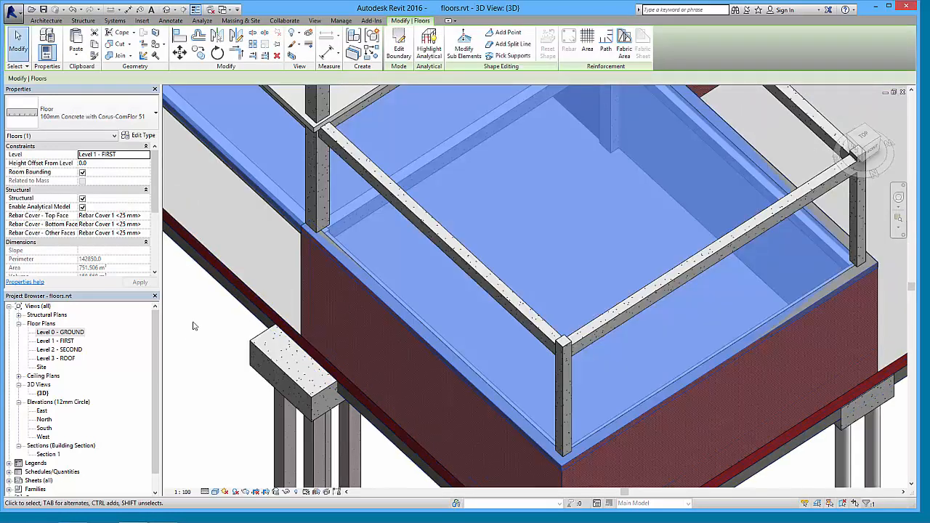
{"action": "left_click", "coordinate": [214, 298]}
{"action": "scroll", "coordinate": [313, 328], "scroll_direction": "down", "scroll_amount": 4}
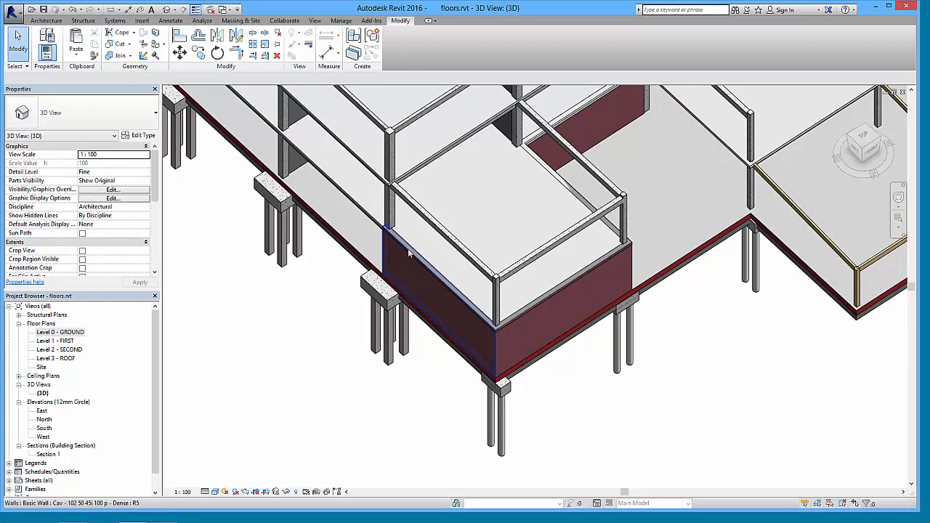
Step: Copy the chain of four cavity walls and paste it aligned to Level 1 - FIRST
{"action": "scroll", "coordinate": [432, 268], "scroll_direction": "down", "scroll_amount": 2}
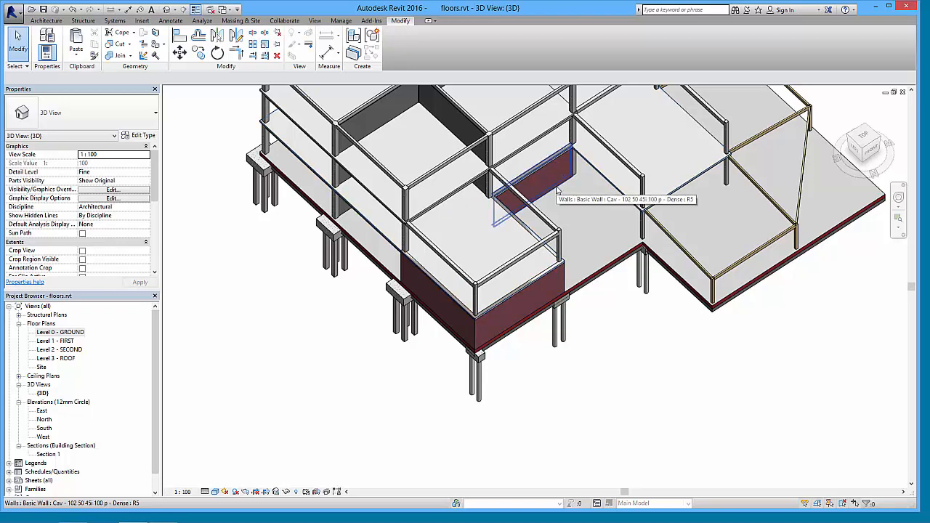
{"action": "key", "text": "Tab"}
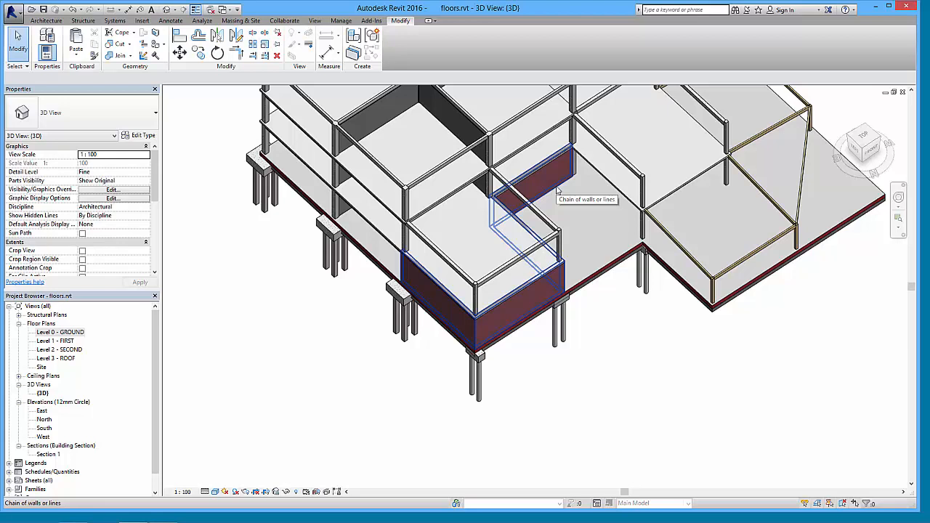
{"action": "left_click", "coordinate": [557, 190]}
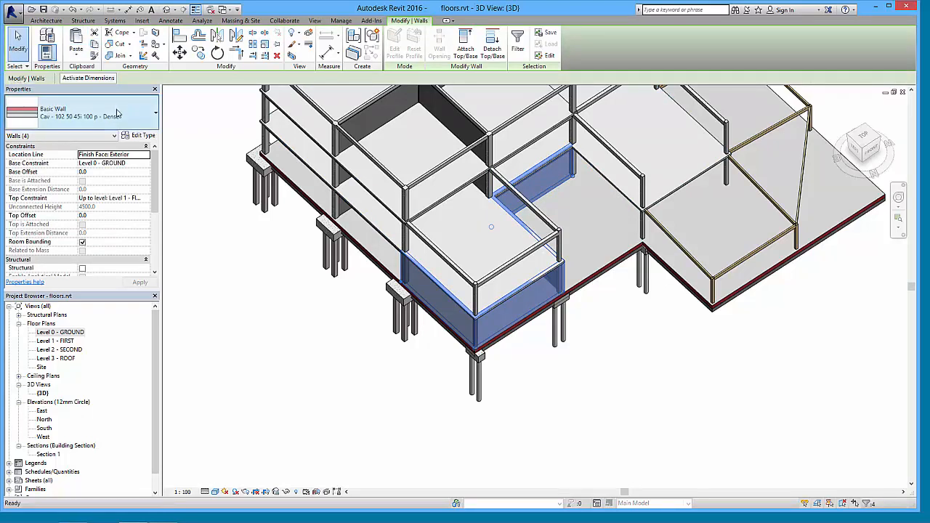
{"action": "left_click", "coordinate": [76, 55]}
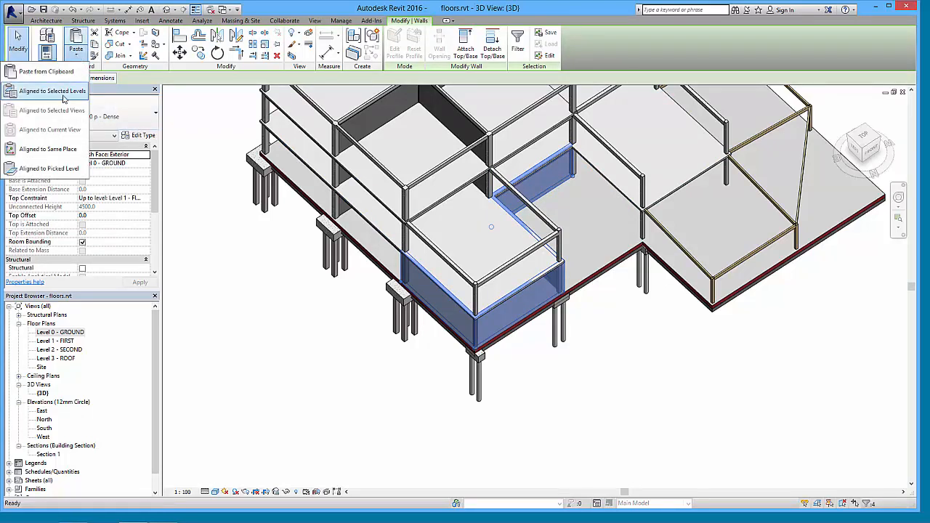
{"action": "left_click", "coordinate": [64, 91]}
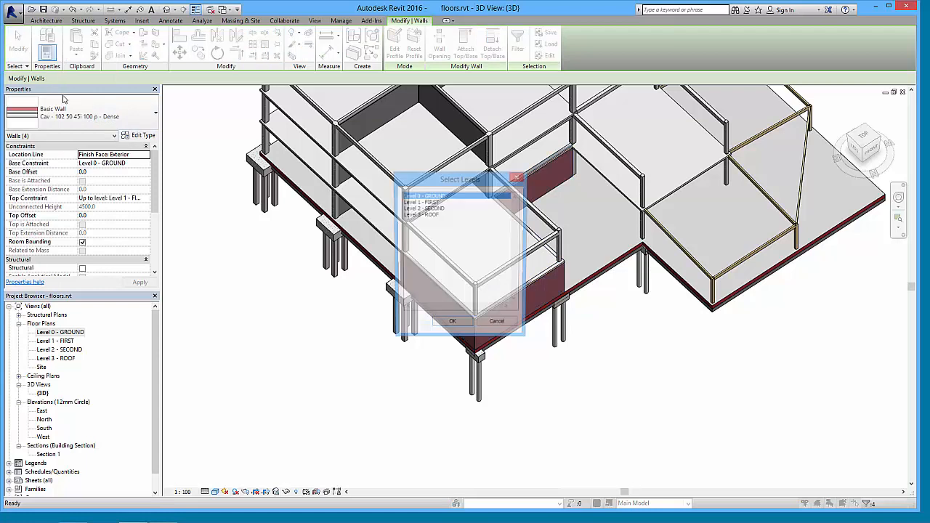
{"action": "left_click", "coordinate": [434, 203]}
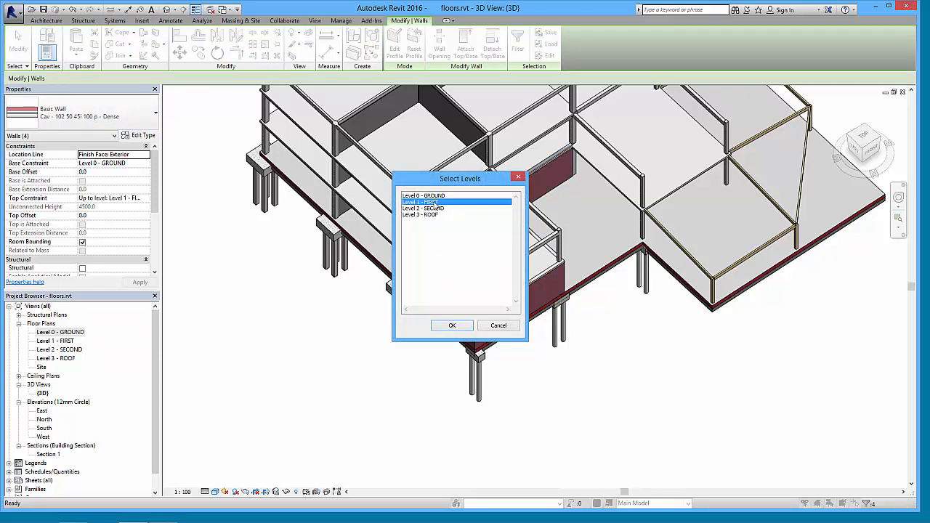
{"action": "left_click", "coordinate": [452, 326]}
{"action": "left_click", "coordinate": [298, 359]}
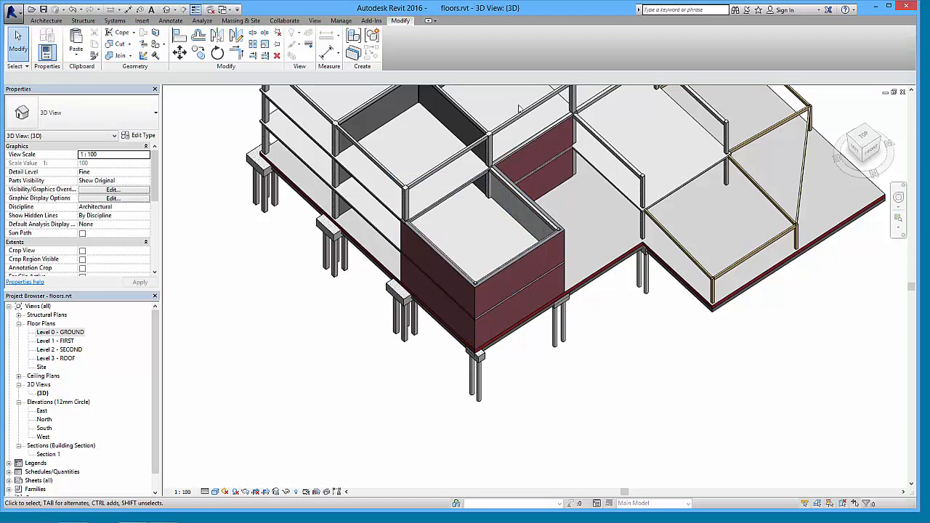
{"action": "middle_click_drag", "start_coordinate": [538, 320], "coordinate": [557, 298], "text": "shift"}
{"action": "middle_click_drag", "start_coordinate": [553, 255], "coordinate": [561, 353]}
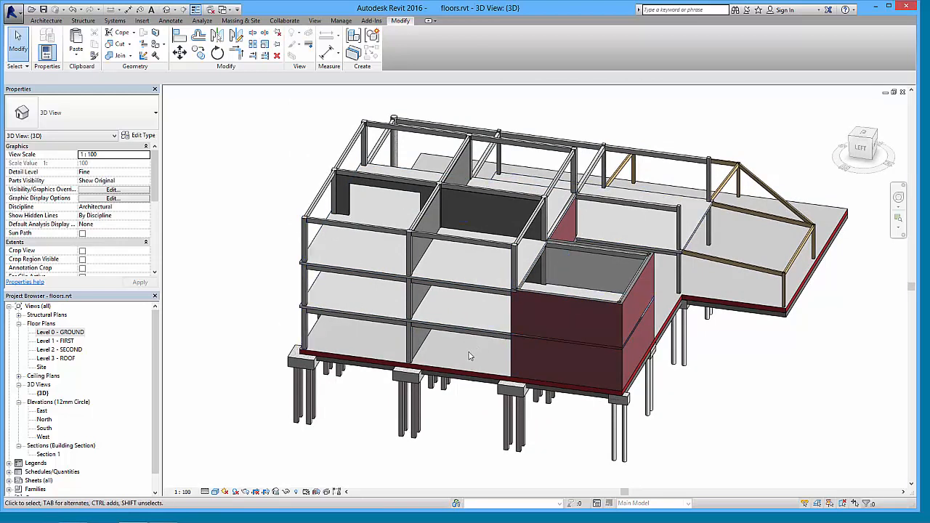
{"action": "middle_click_drag", "start_coordinate": [402, 395], "coordinate": [391, 388]}
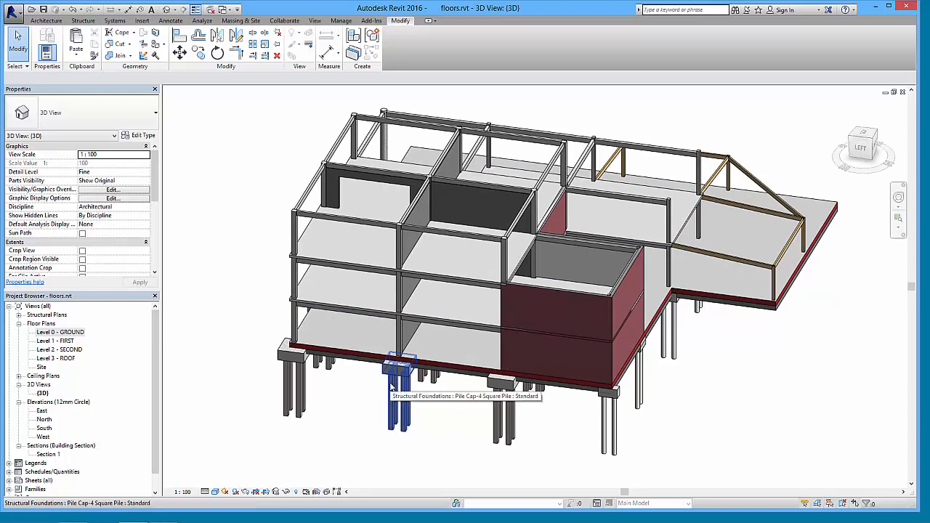